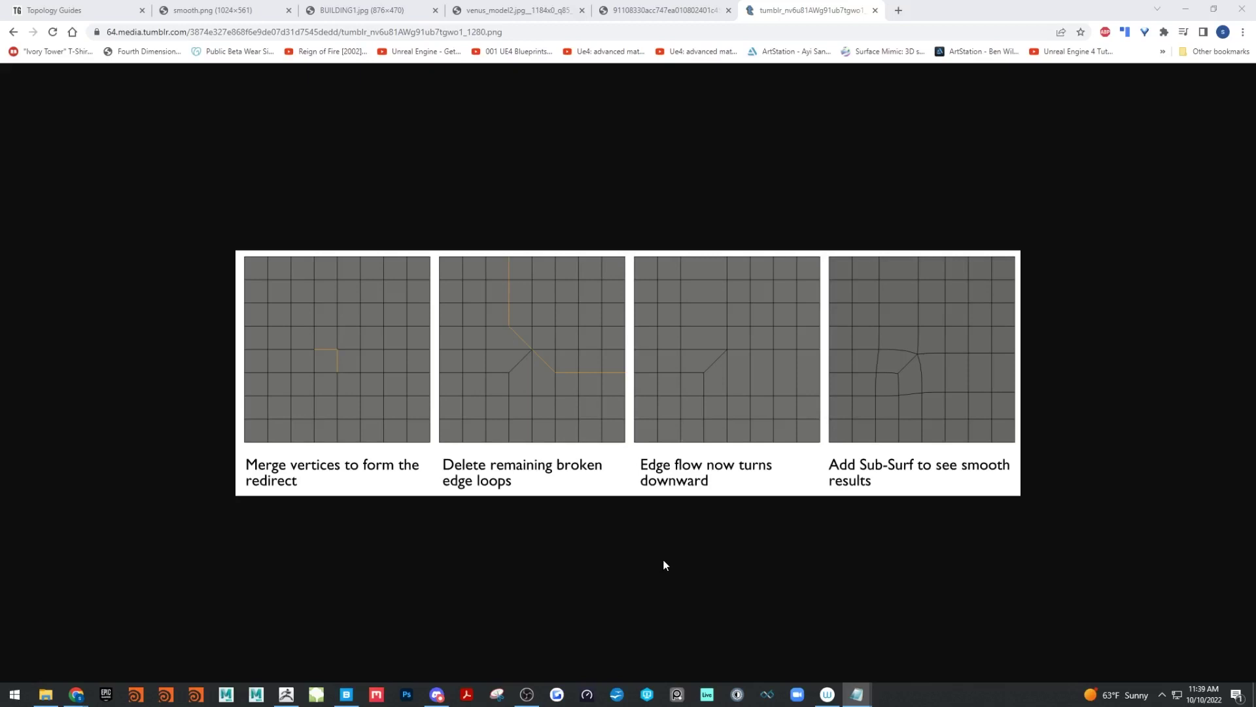
# Examine the topology reference images: bent-joint meshes, building scan, Venus head wireframe, face topology and edge-flow redirect
pyautogui.click(166, 6)
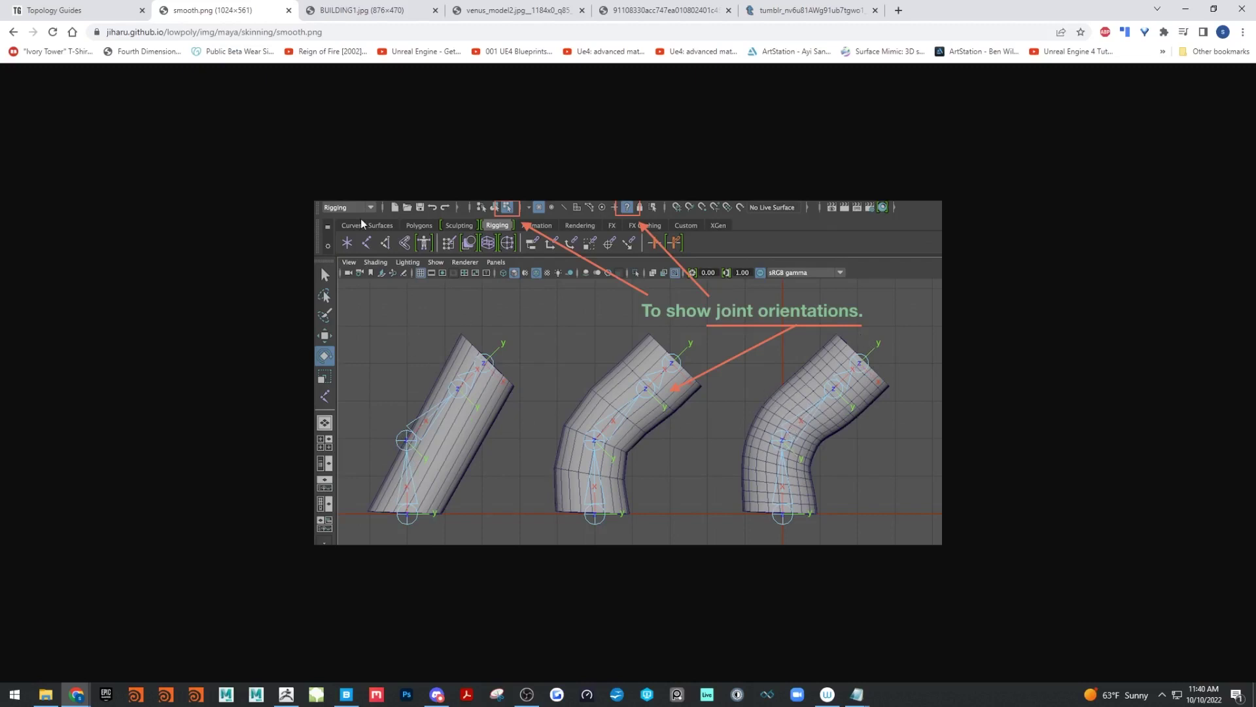
pyautogui.moveTo(372, 4)
pyautogui.click(361, 14)
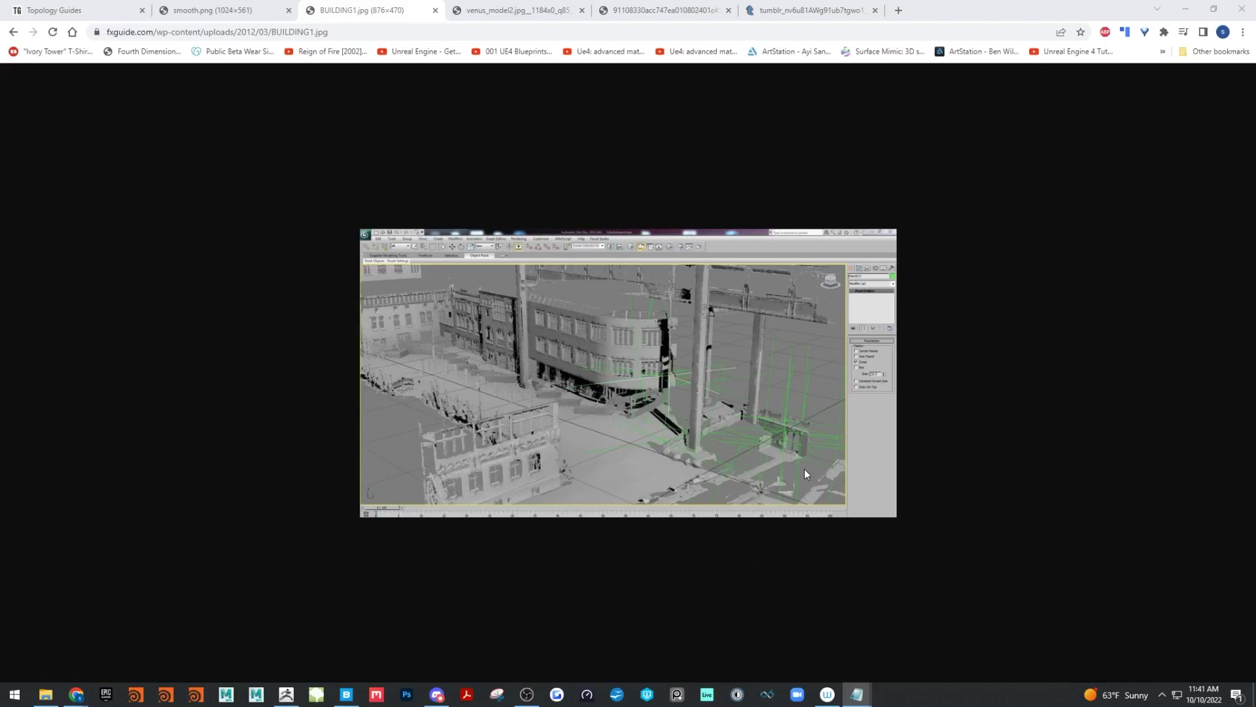
pyautogui.click(489, 14)
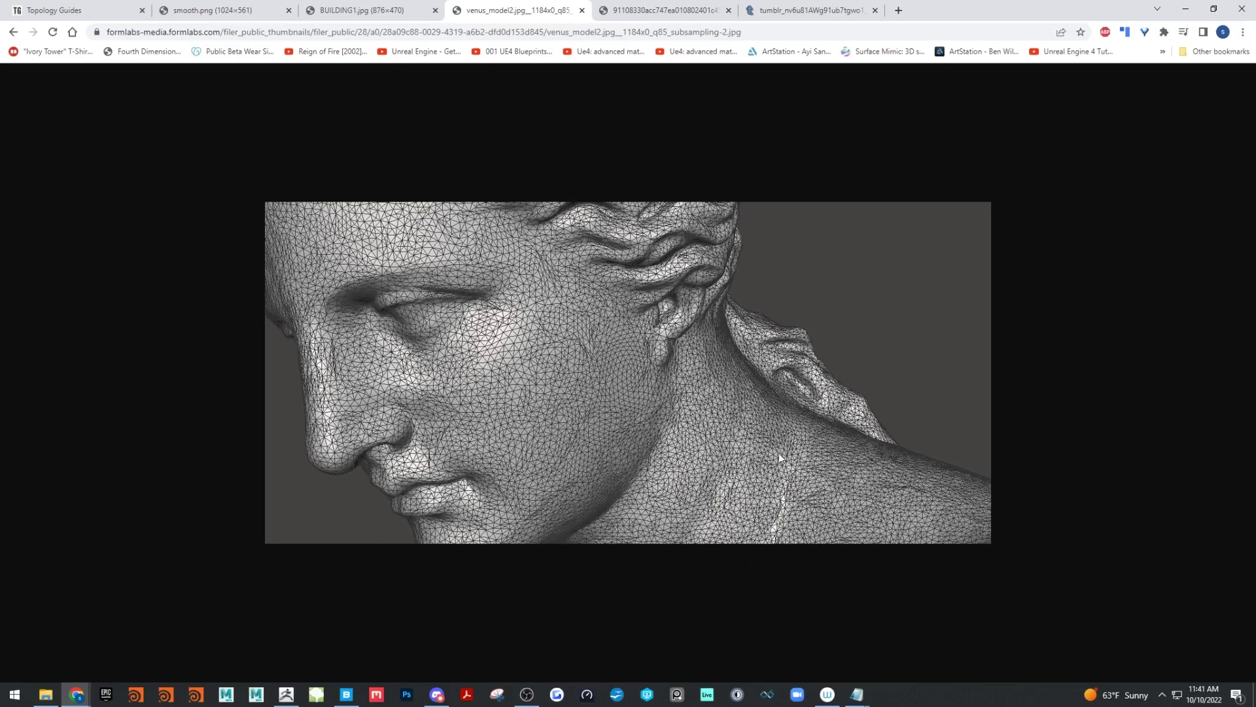
pyautogui.hotkey('ctrl', 'Tab')
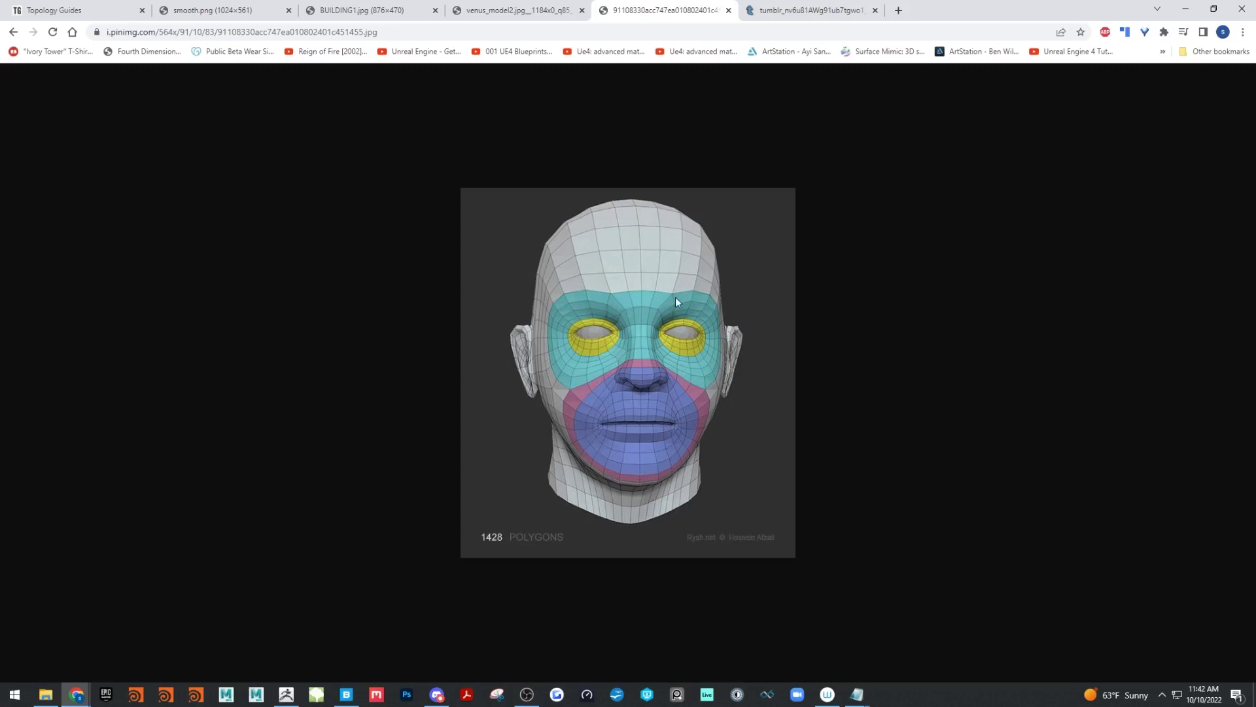
pyautogui.click(811, 11)
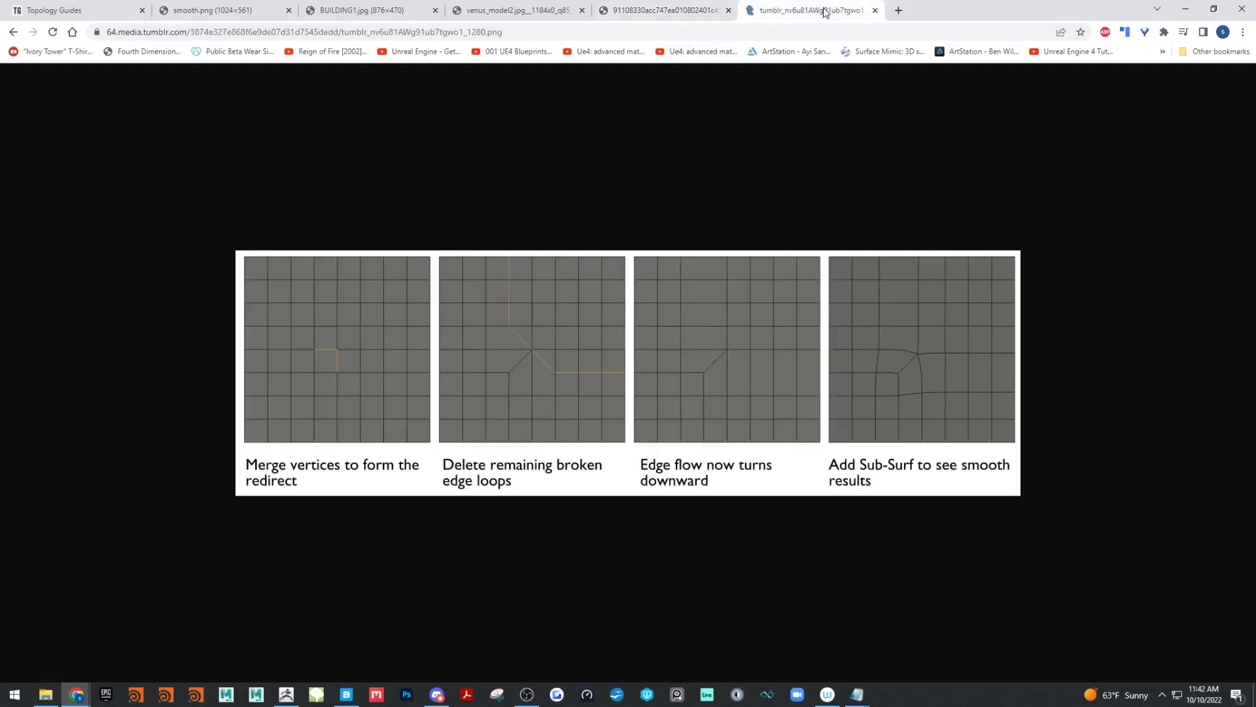
pyautogui.click(613, 9)
pyautogui.click(546, 10)
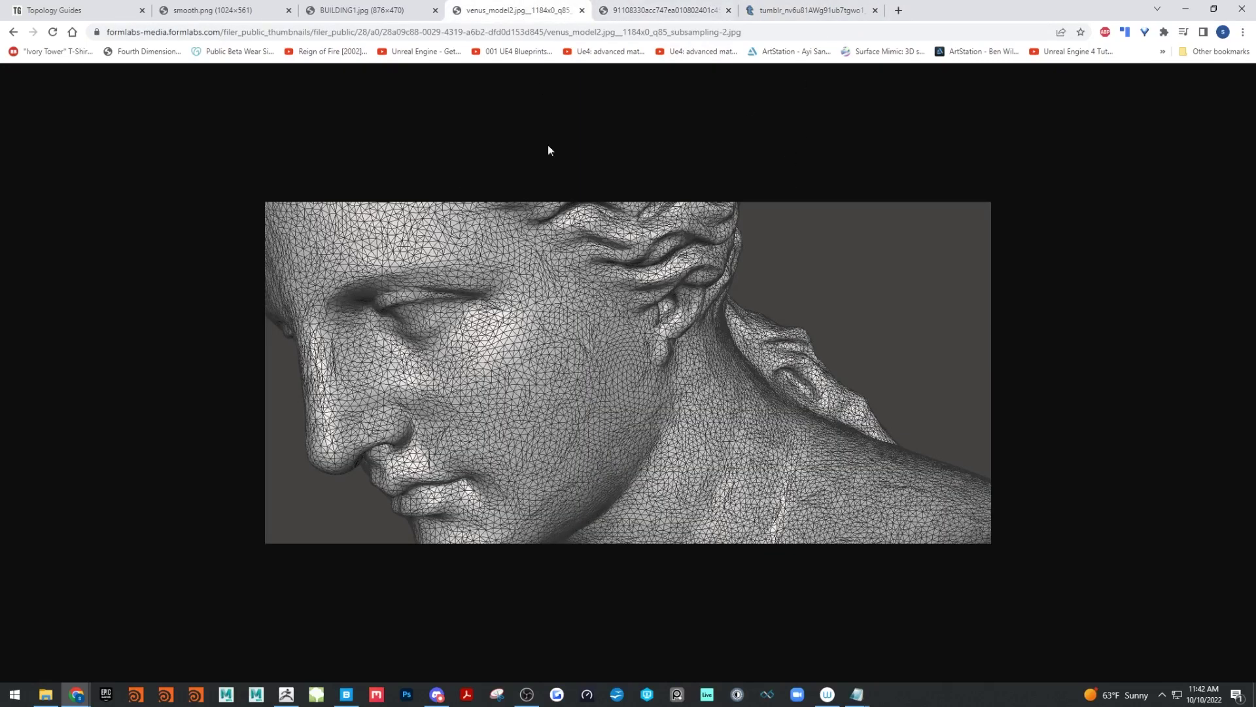
pyautogui.click(360, 11)
pyautogui.click(260, 10)
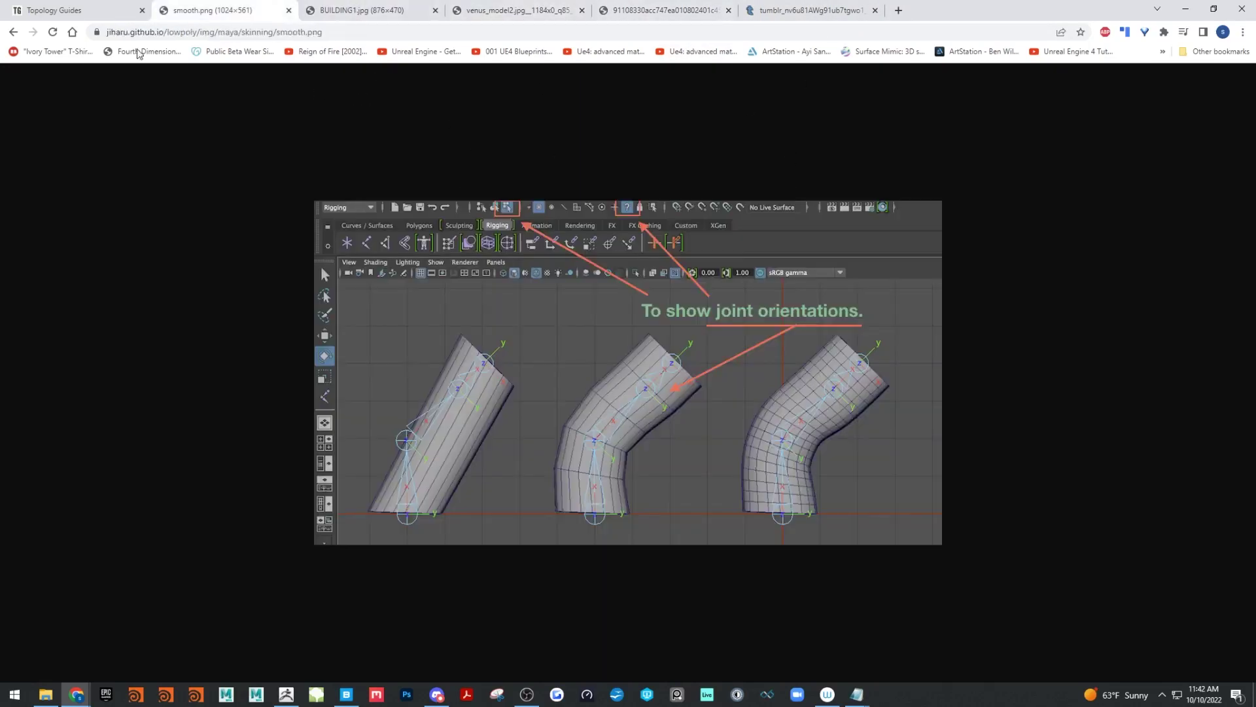
# Switch to Quixel Bridge, browse the local Megascans assets and open the Roman Statue's details
pyautogui.click(1186, 10)
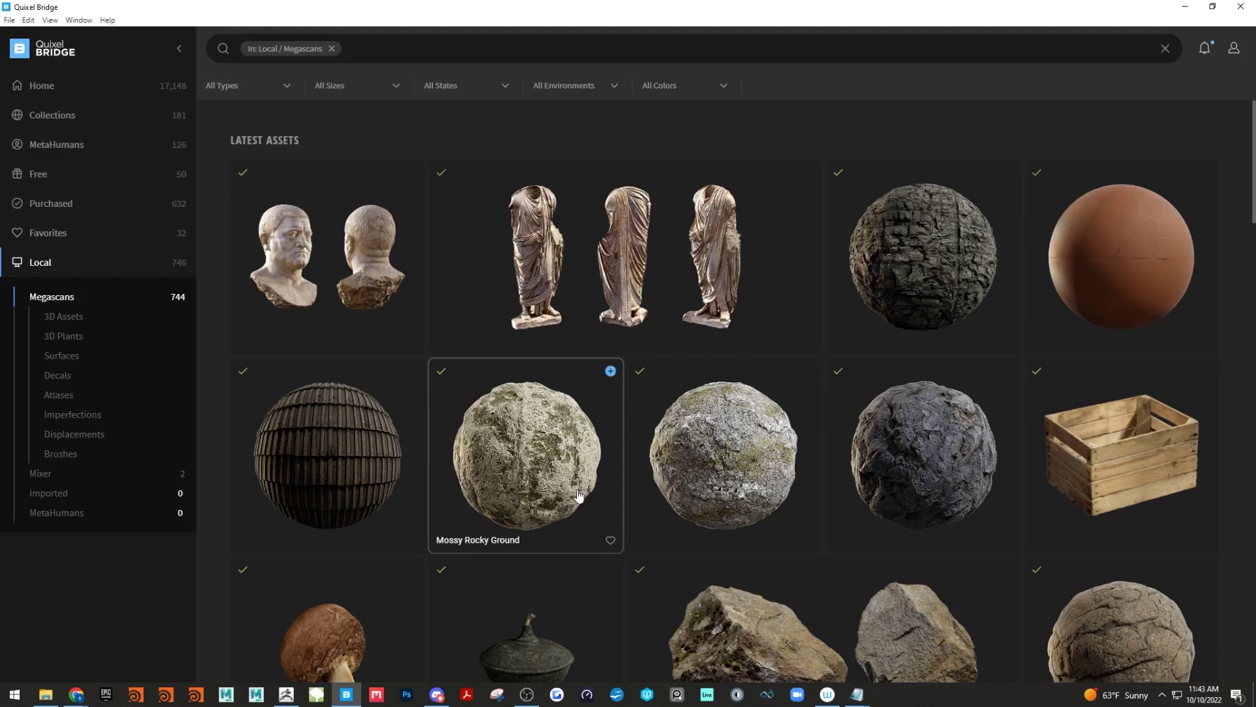
pyautogui.scroll(-4, 623, 446)
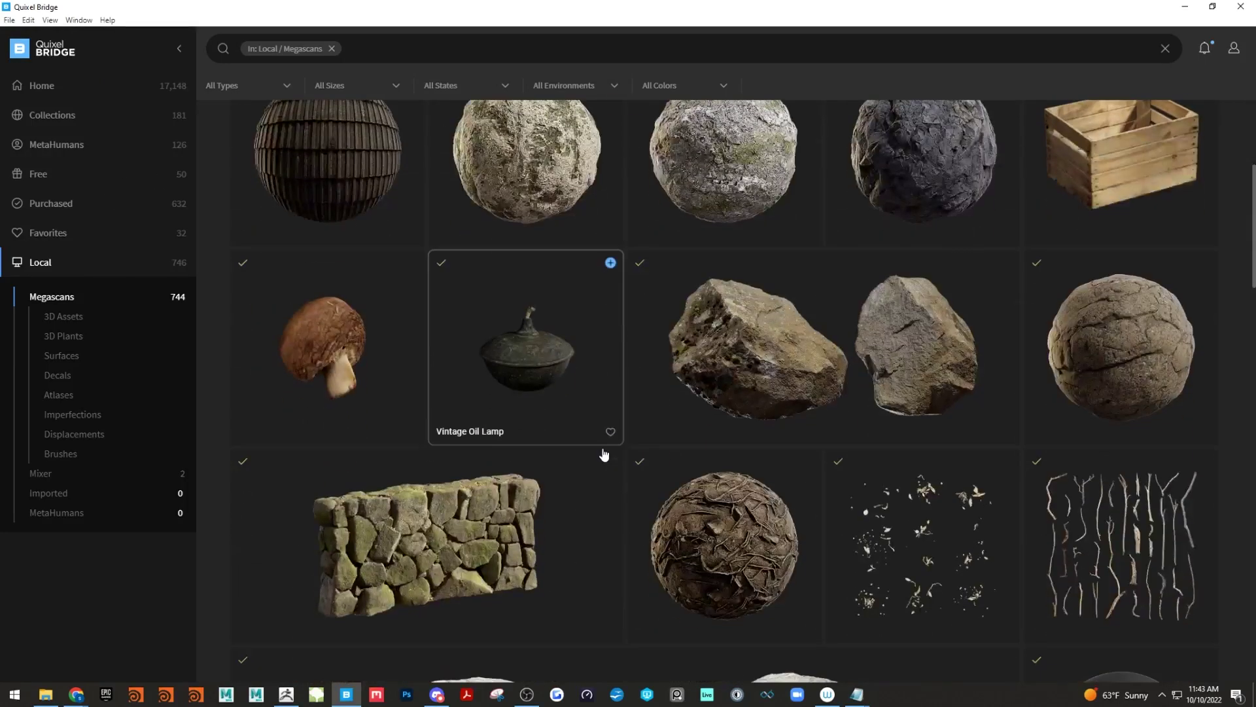
pyautogui.scroll(4, 603, 449)
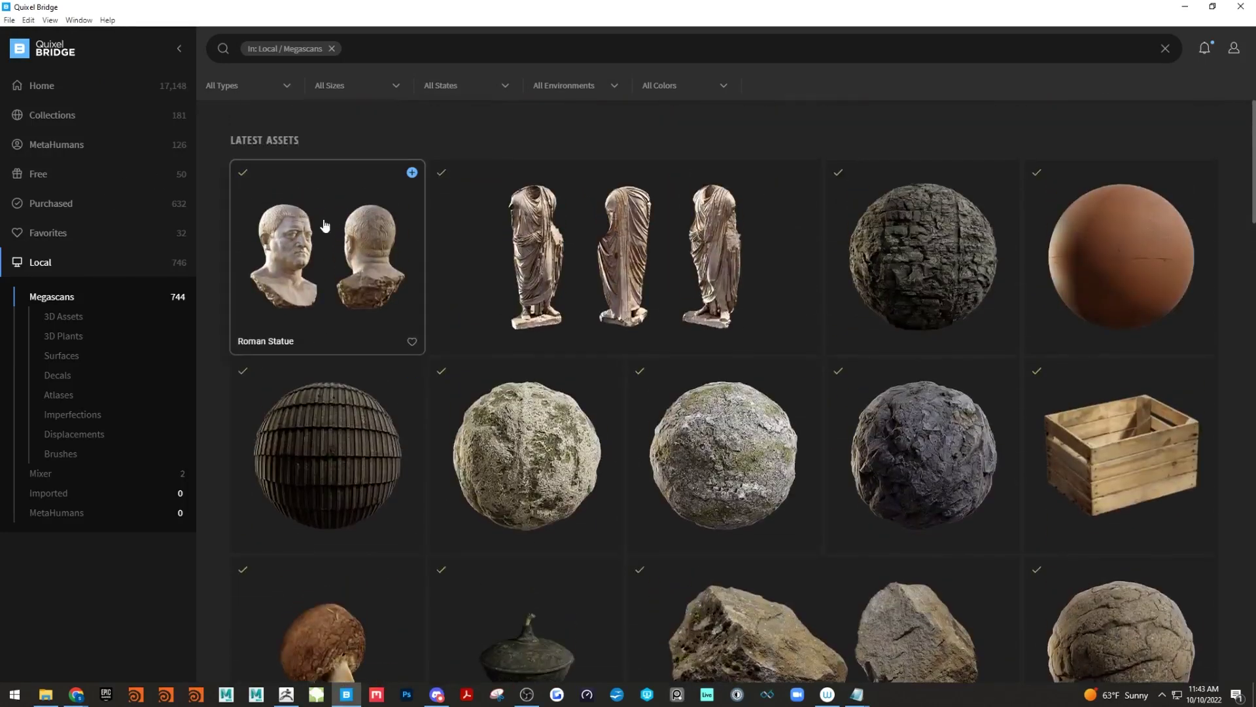
pyautogui.click(302, 219)
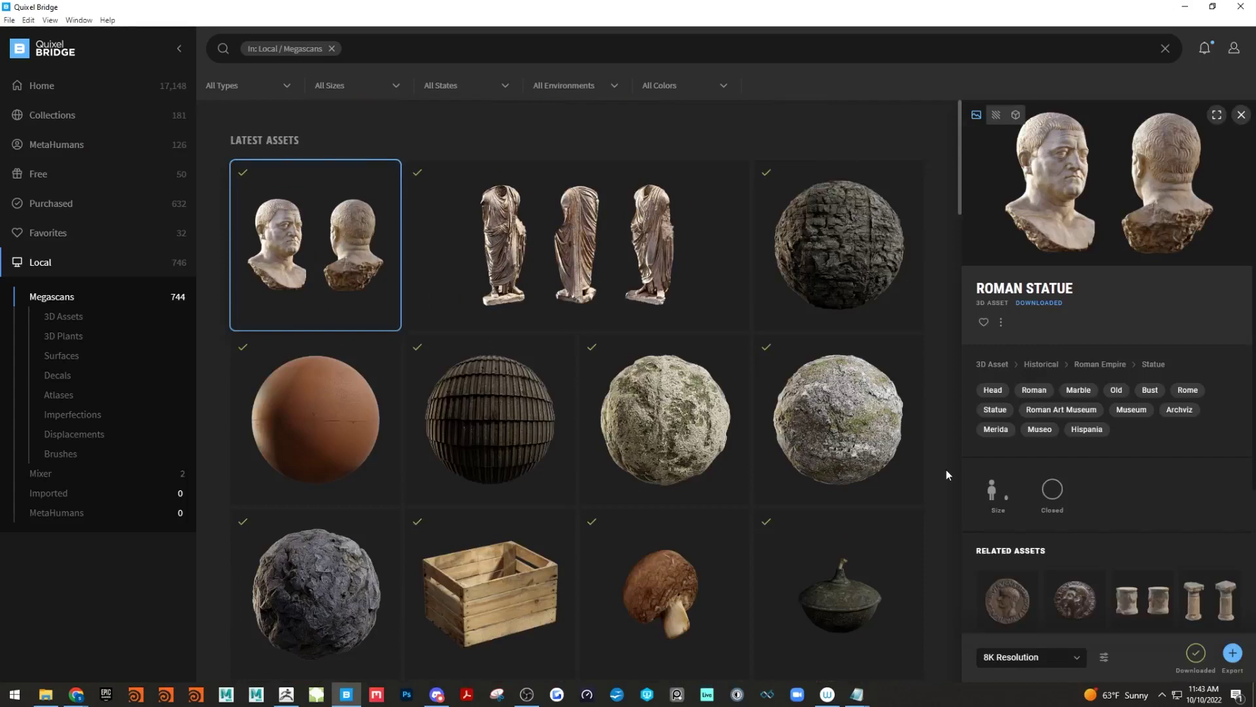
pyautogui.scroll(-3, 851, 458)
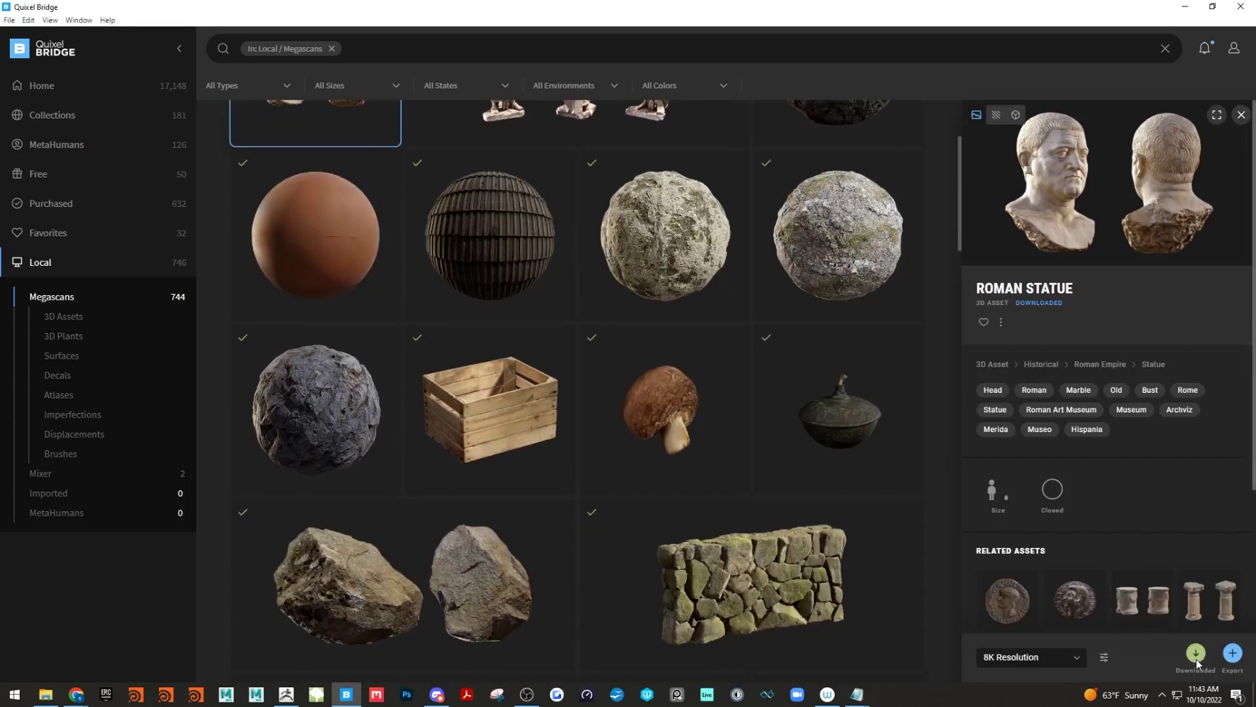
# Review the Roman Statue's export settings, checking the model format and LOD options and the export target
pyautogui.click(1105, 657)
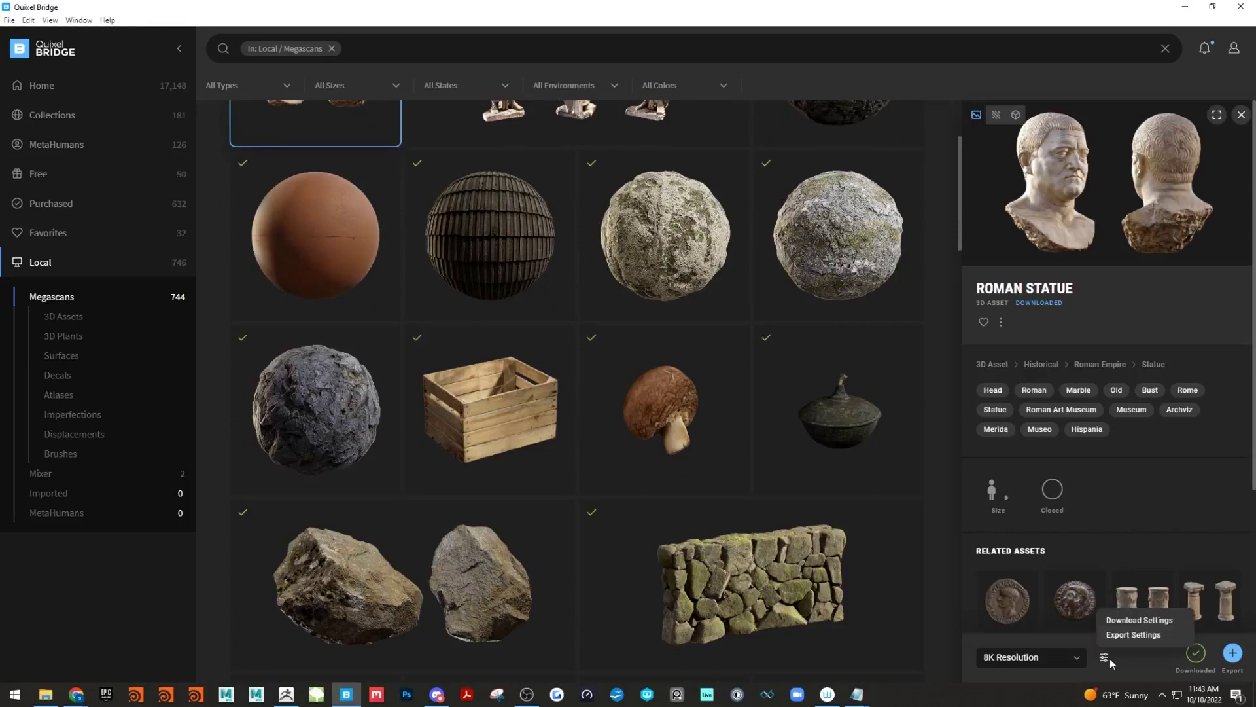
pyautogui.click(1136, 635)
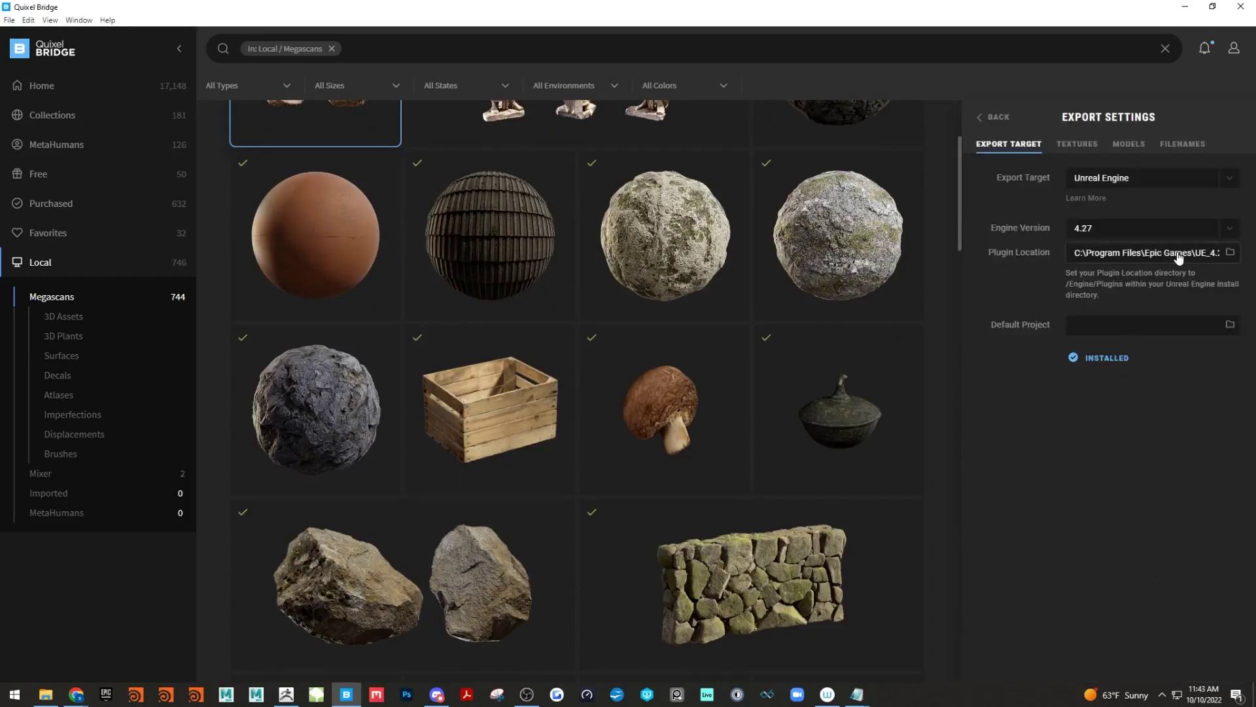
pyautogui.click(1142, 144)
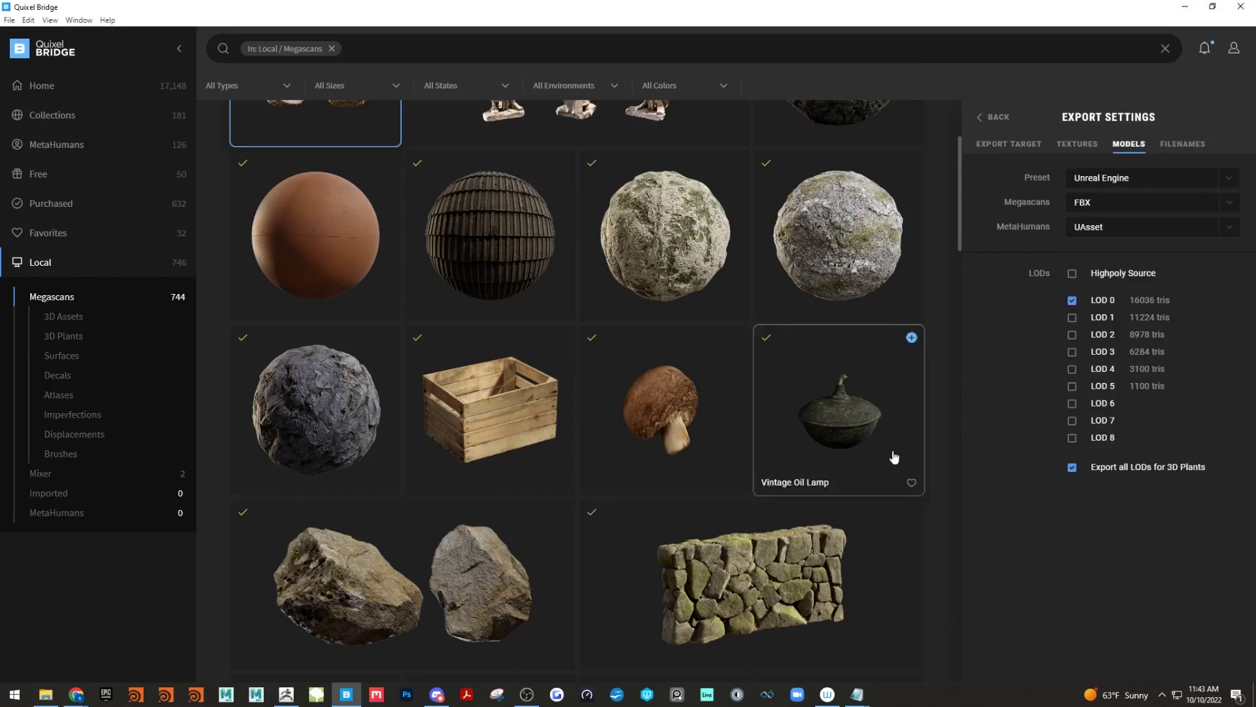
pyautogui.click(991, 142)
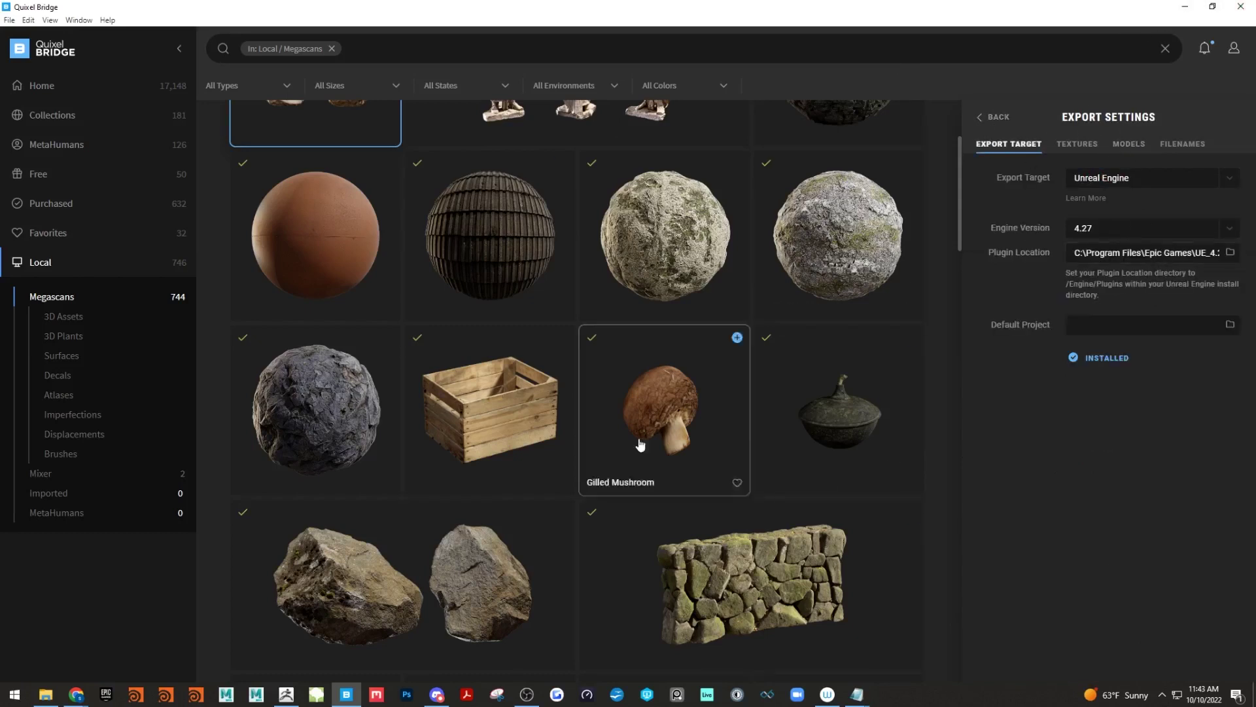
# Switch to ZBrush and start a mesh import, browsing to the folder D:\megascans\Downloaded\3d\stone_carved_tgtncdofa
pyautogui.click(286, 693)
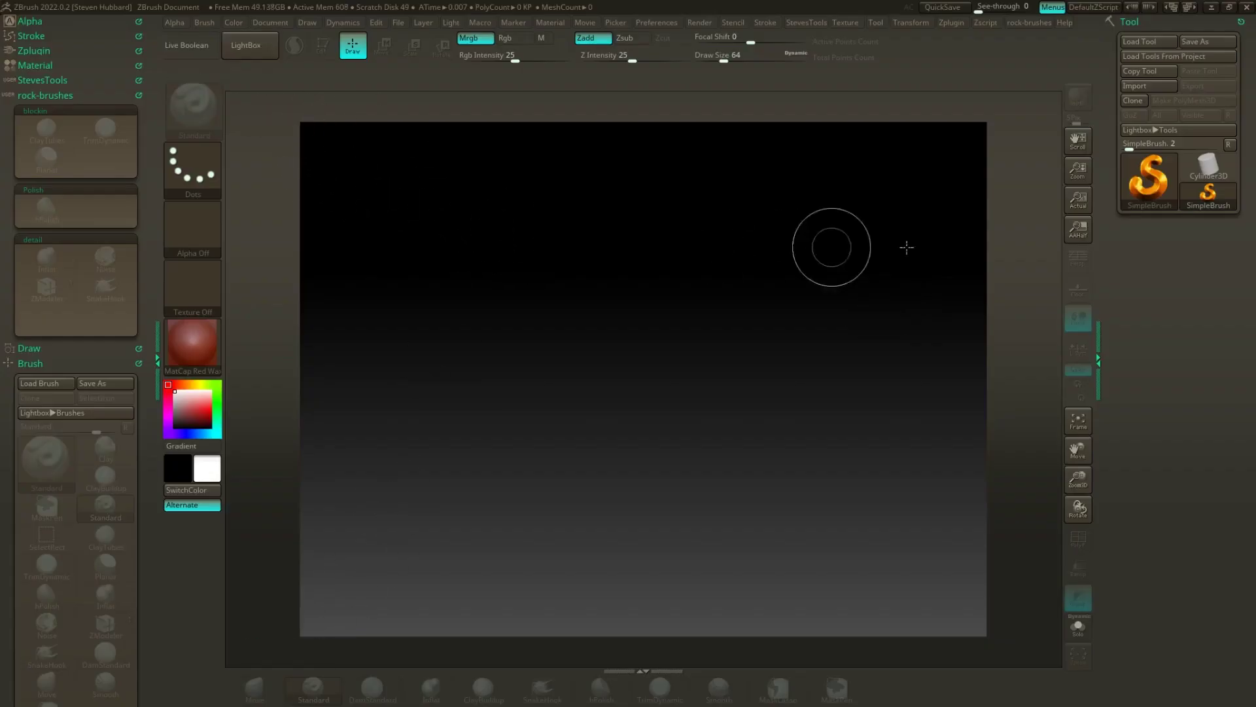
pyautogui.click(1153, 87)
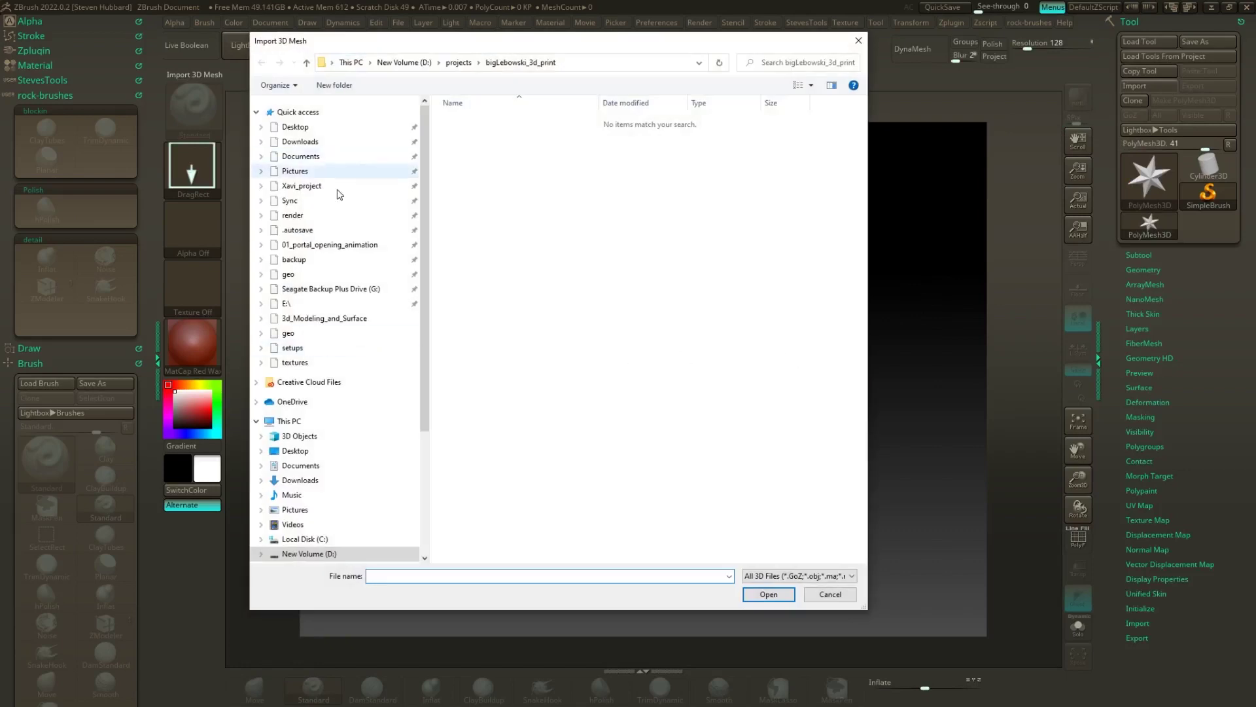
pyautogui.scroll(-2, 340, 170)
pyautogui.click(308, 485)
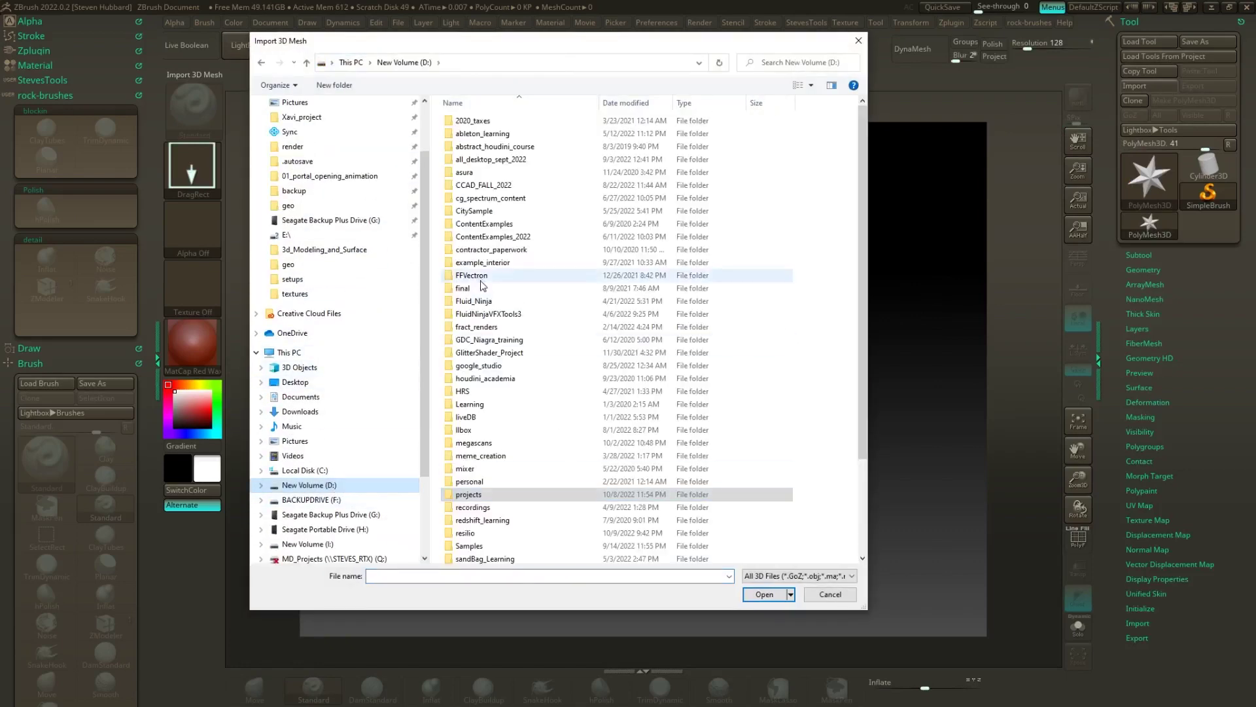
pyautogui.doubleClick(518, 443)
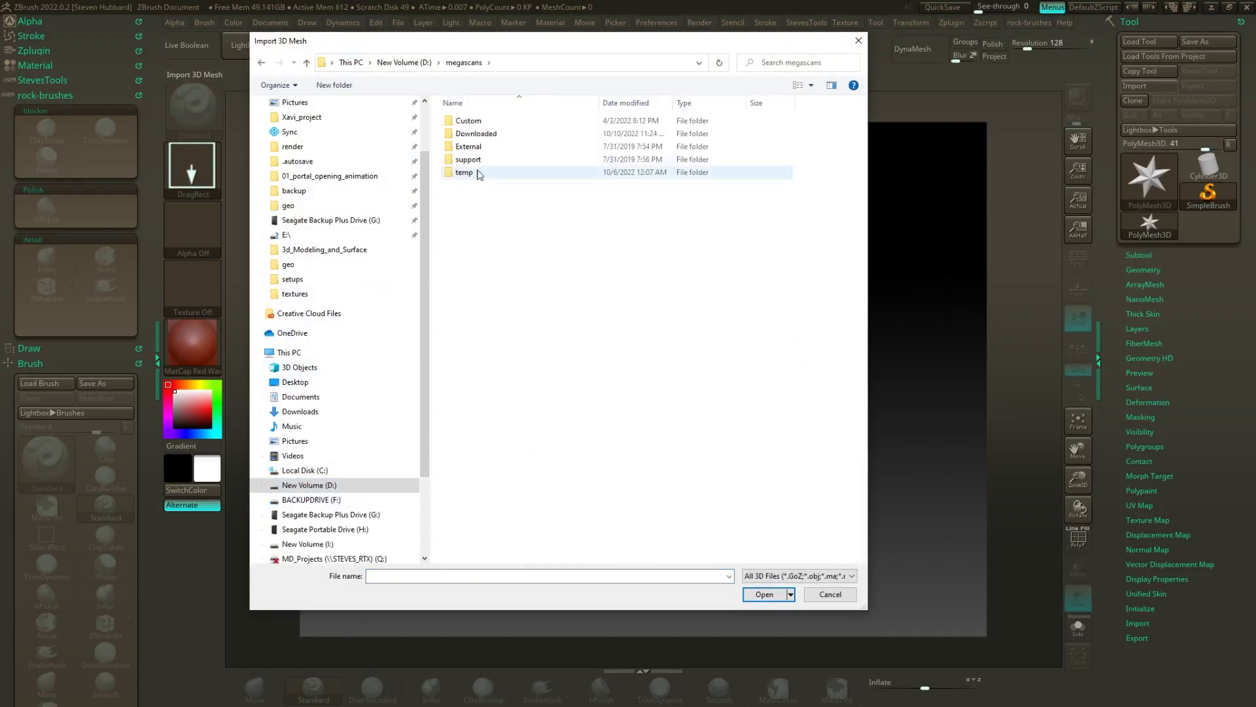
pyautogui.doubleClick(483, 134)
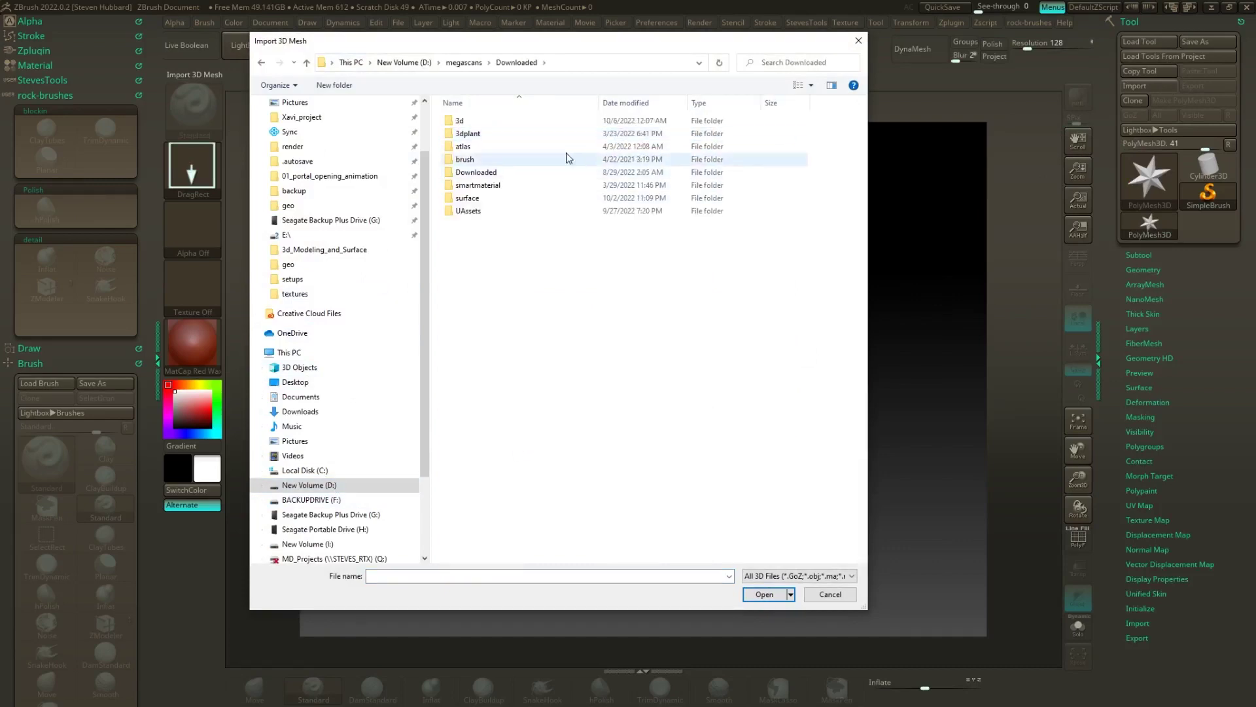
pyautogui.doubleClick(504, 122)
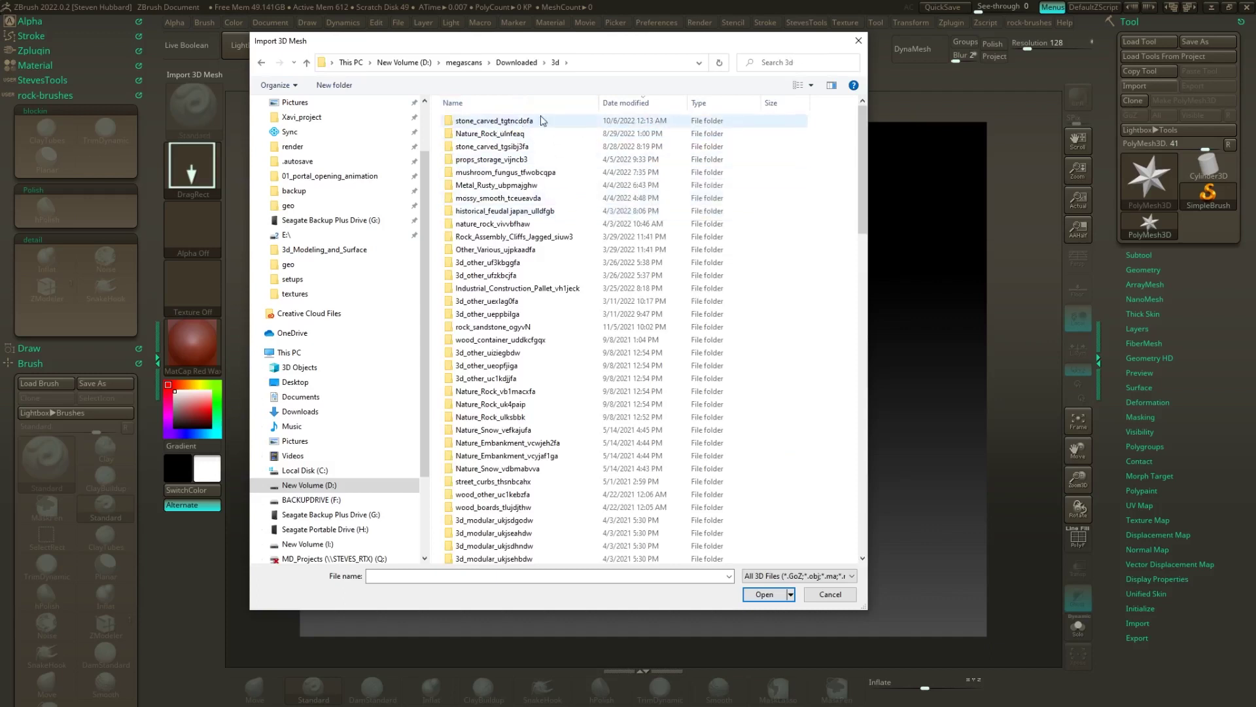
pyautogui.doubleClick(484, 121)
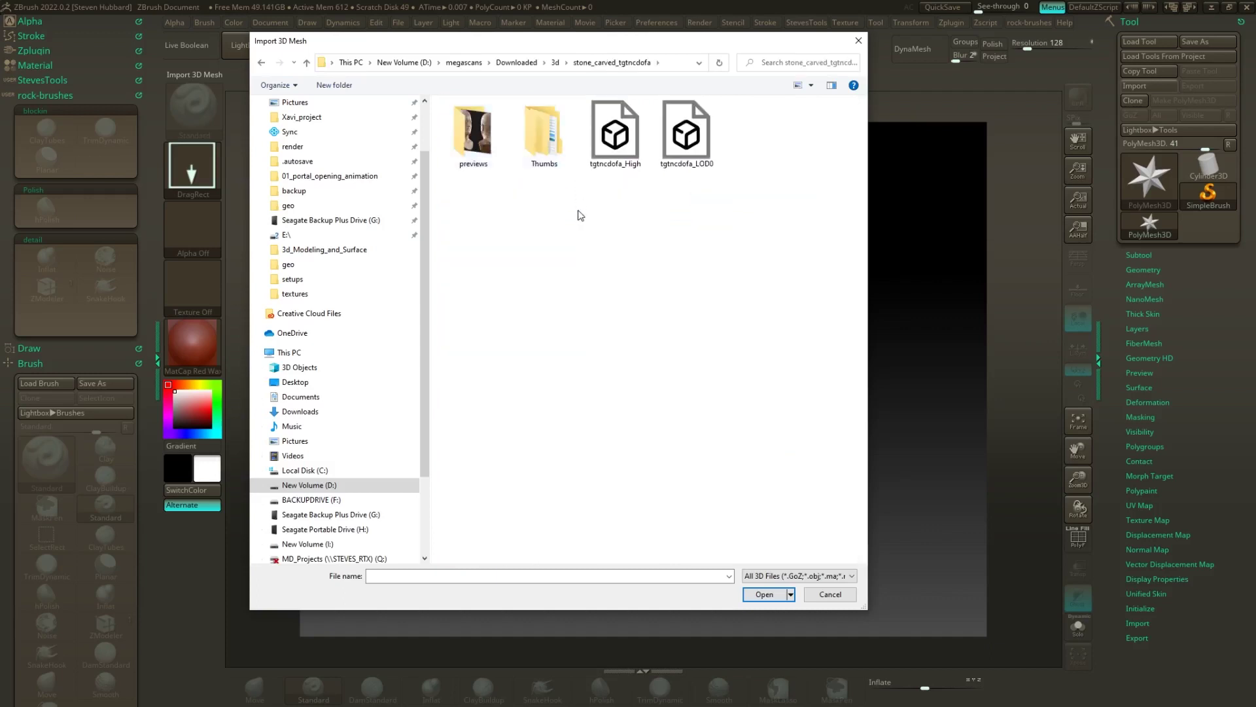
# Import the high-poly mesh tgtncdofa_High, accepting the FBX import options with Import Cameras enabled
pyautogui.click(622, 150)
pyautogui.click(785, 591)
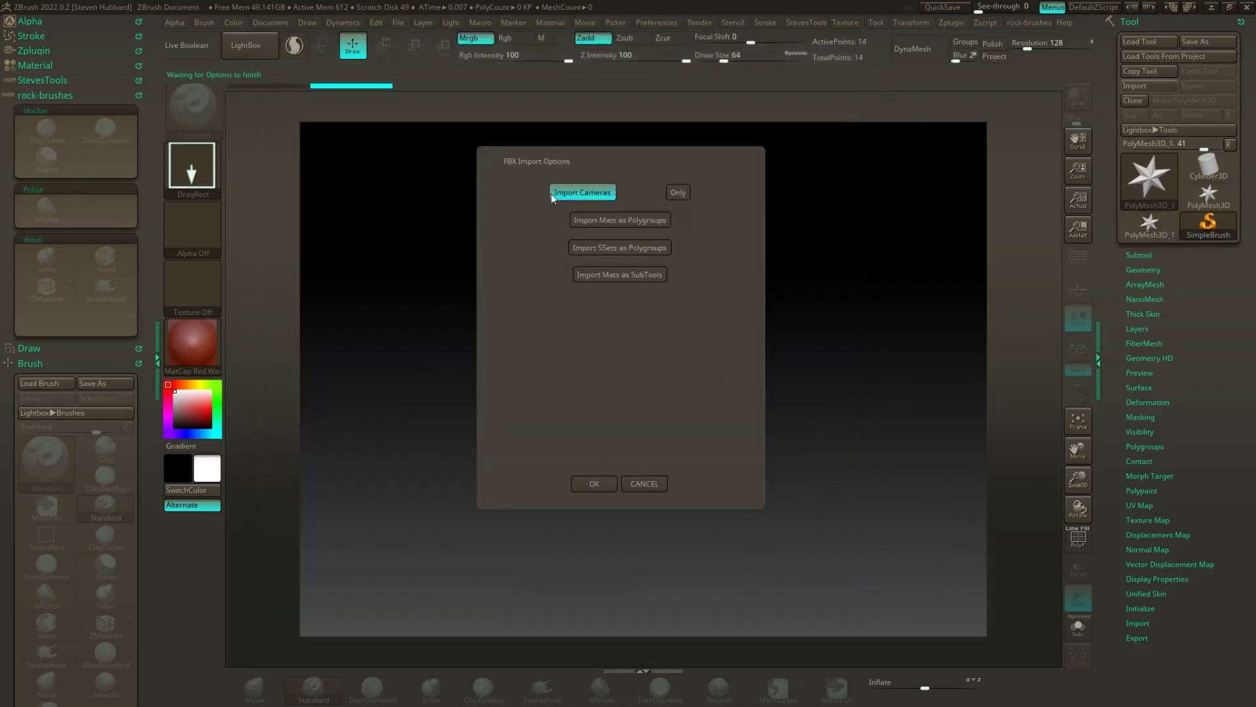
pyautogui.click(594, 484)
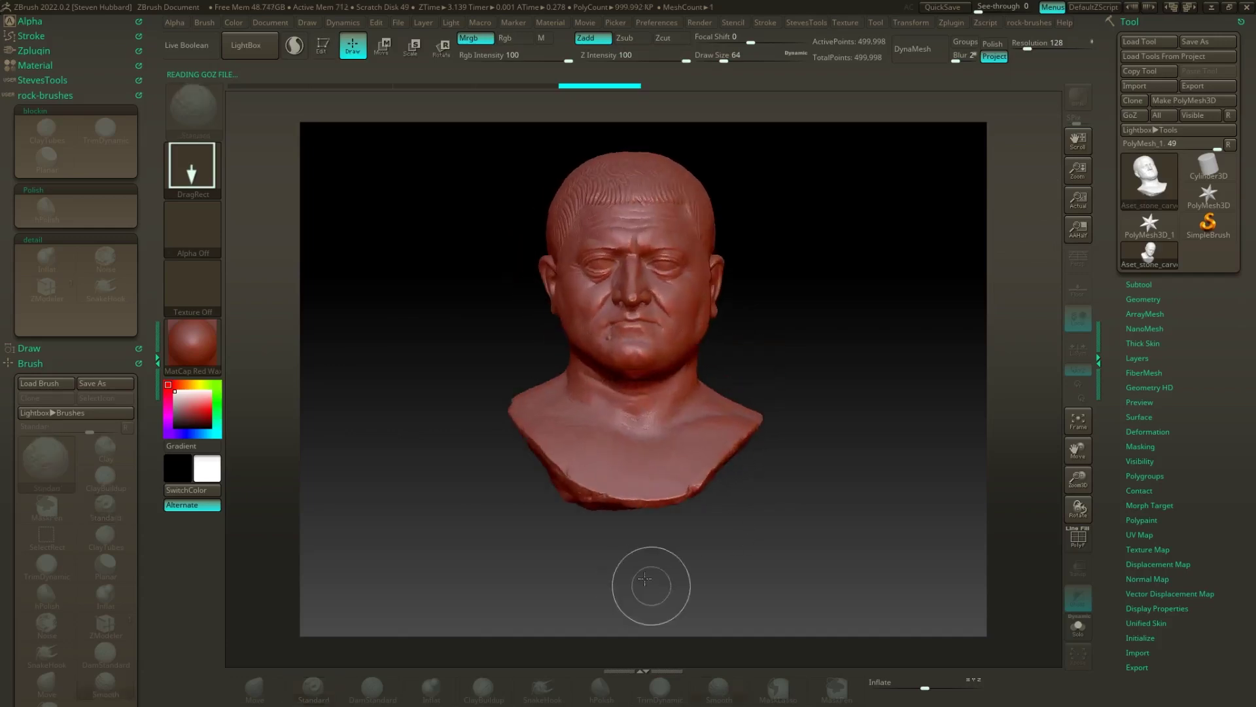
# Put the imported Roman bust into Edit mode and apply the MatCap Gray material
pyautogui.click(323, 46)
pyautogui.click(218, 352)
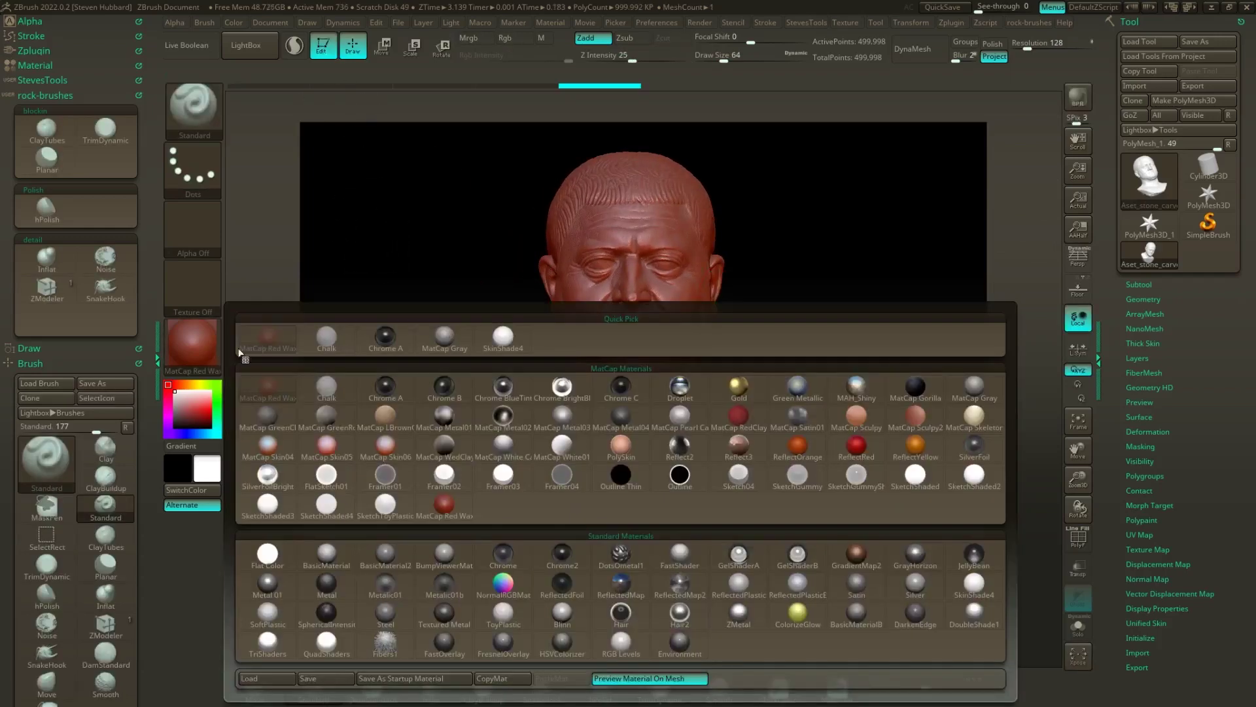
pyautogui.click(464, 337)
pyautogui.moveTo(802, 258); pyautogui.dragTo(589, 366)
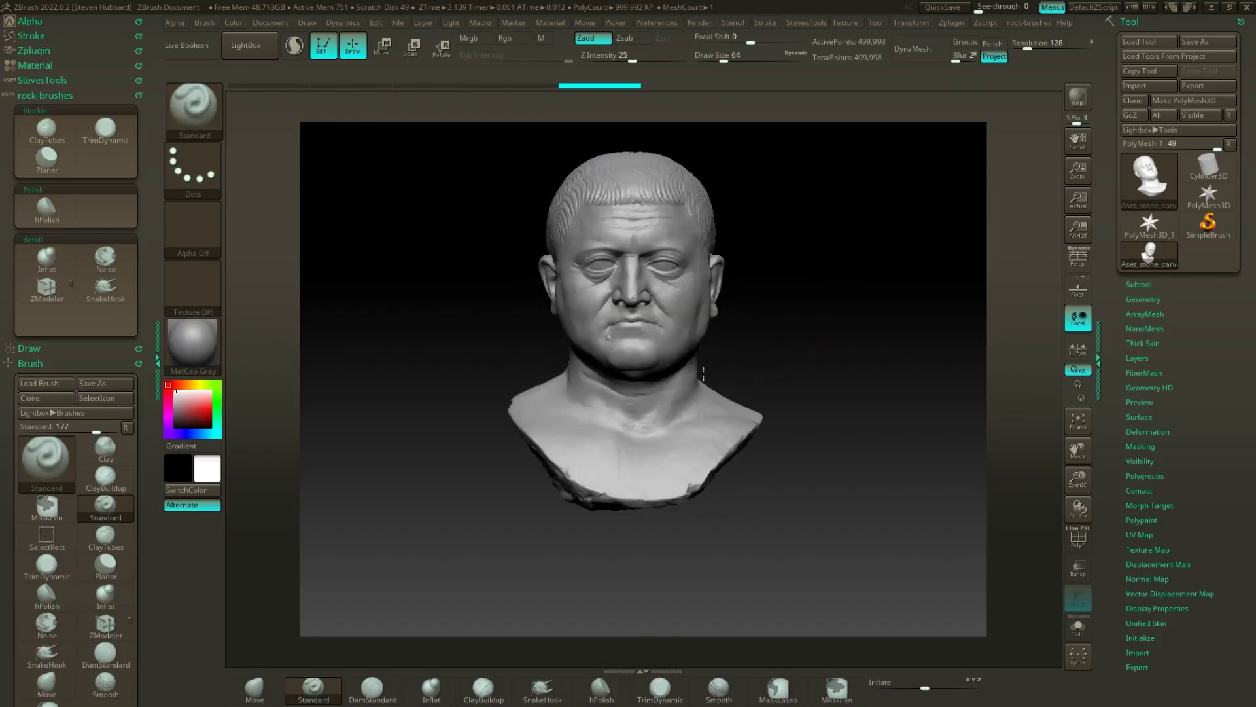
pyautogui.keyDown('alt'); pyautogui.moveTo(785, 321); pyautogui.dragTo(810, 344); pyautogui.keyUp('alt')
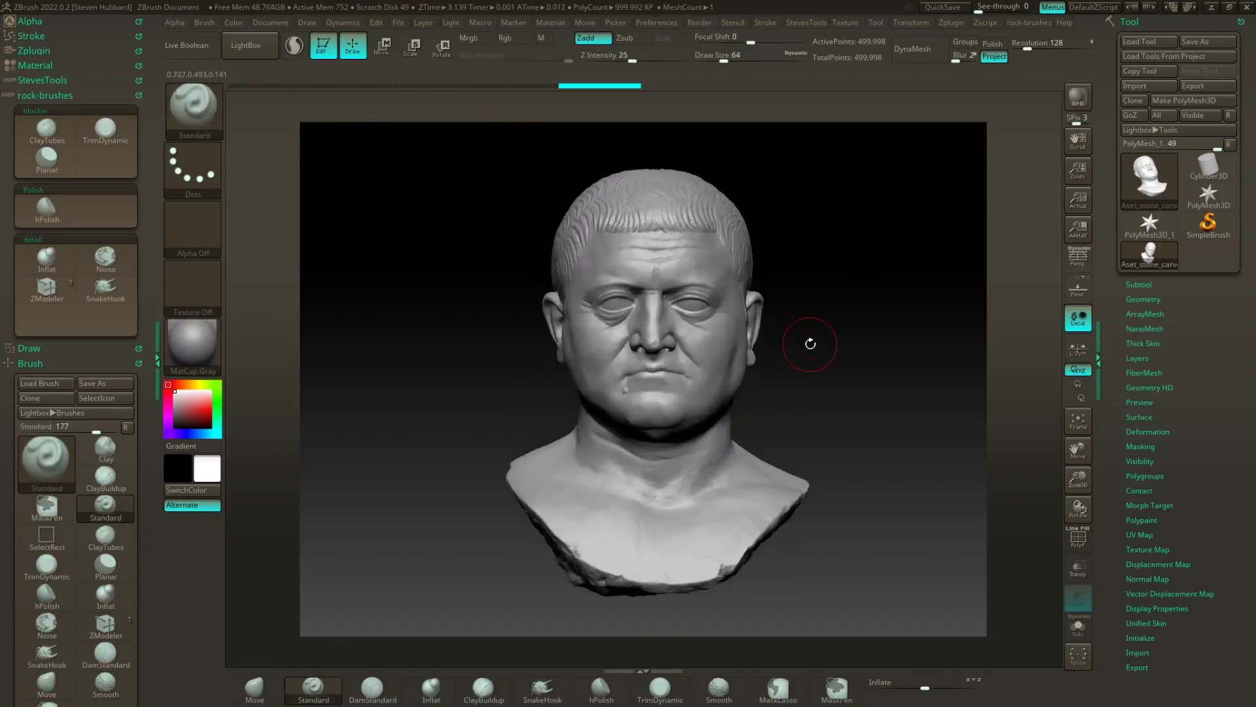
# Switch to Quixel Bridge and examine the Roman Statue's model export settings, including its Highpoly Source and LOD options
pyautogui.hotkey('alt', 'Tab')
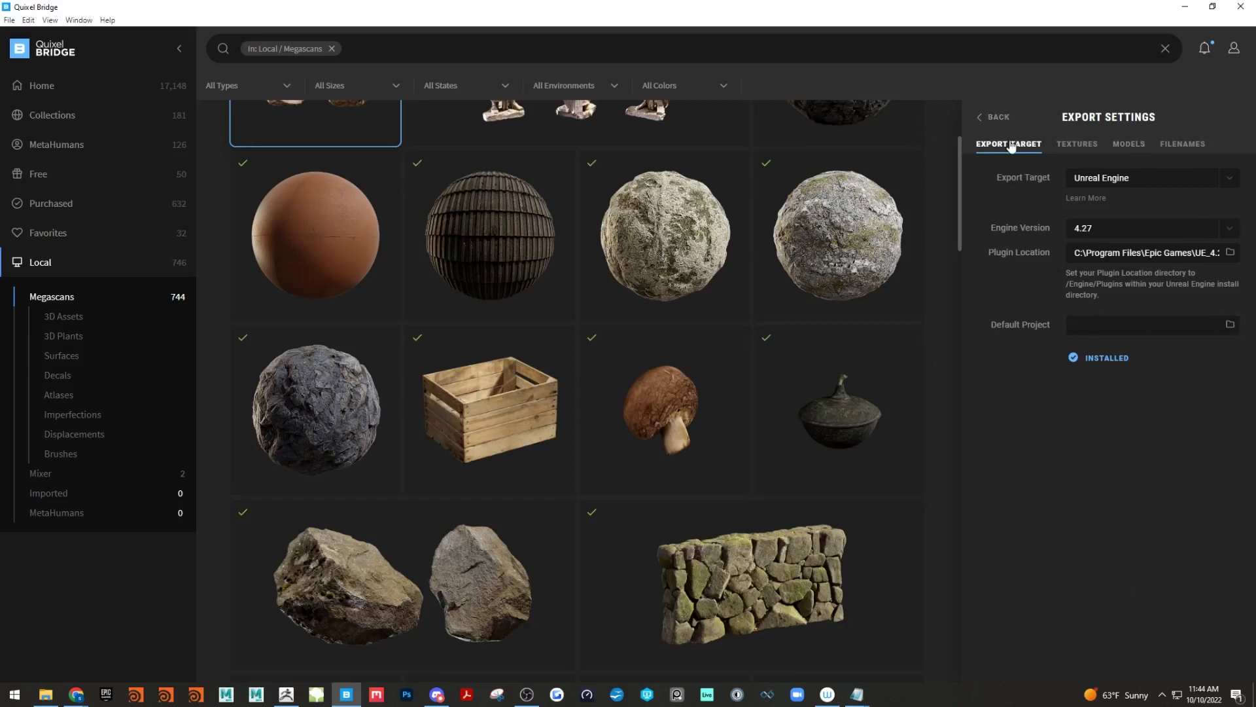
pyautogui.click(996, 118)
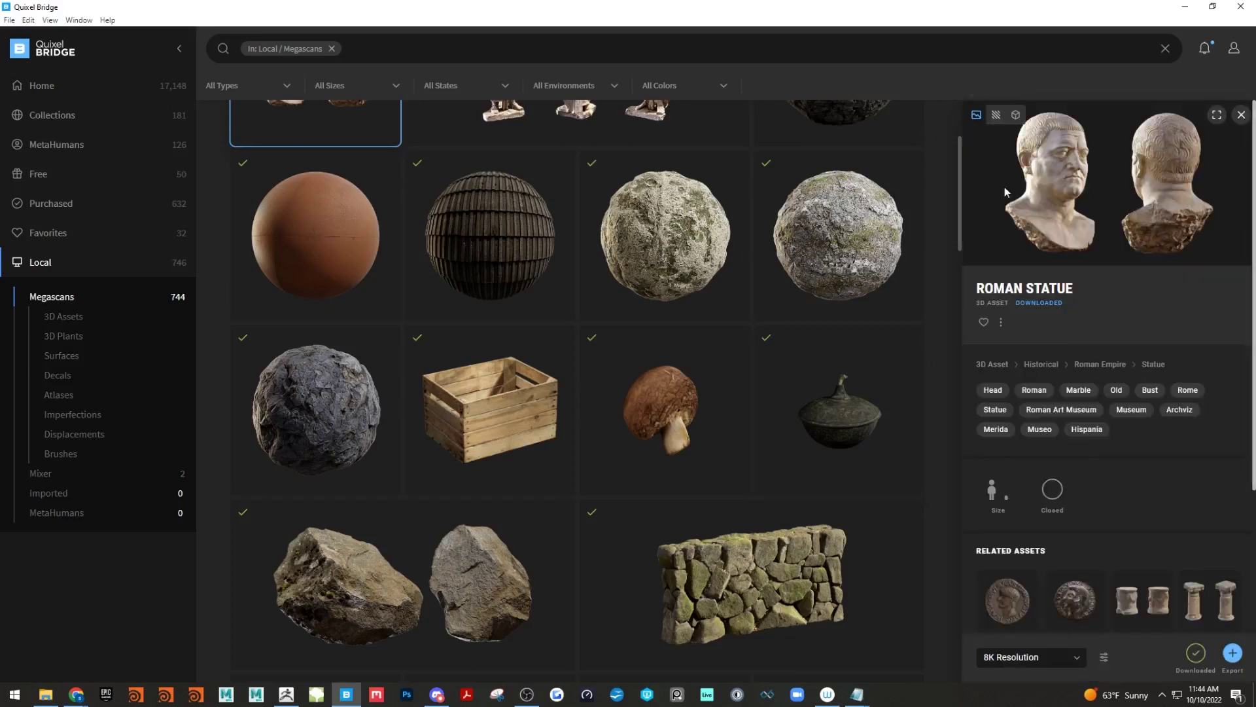
pyautogui.click(1105, 656)
pyautogui.click(1128, 634)
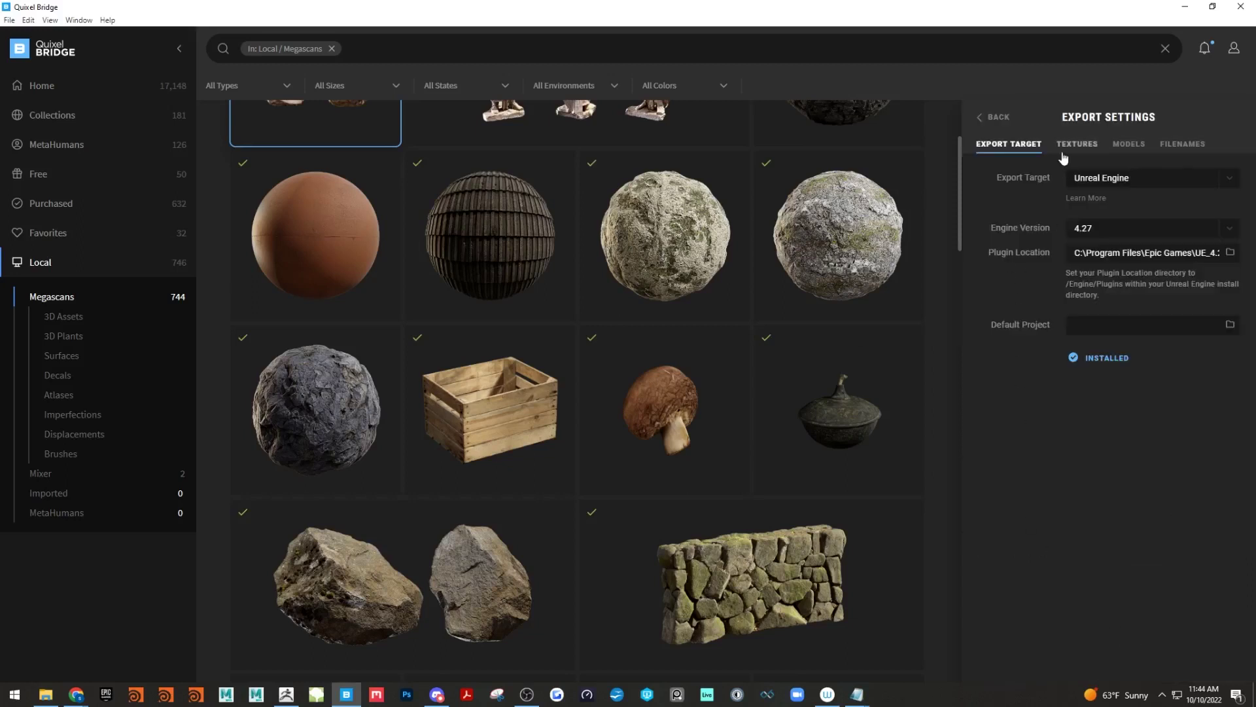
pyautogui.click(1128, 145)
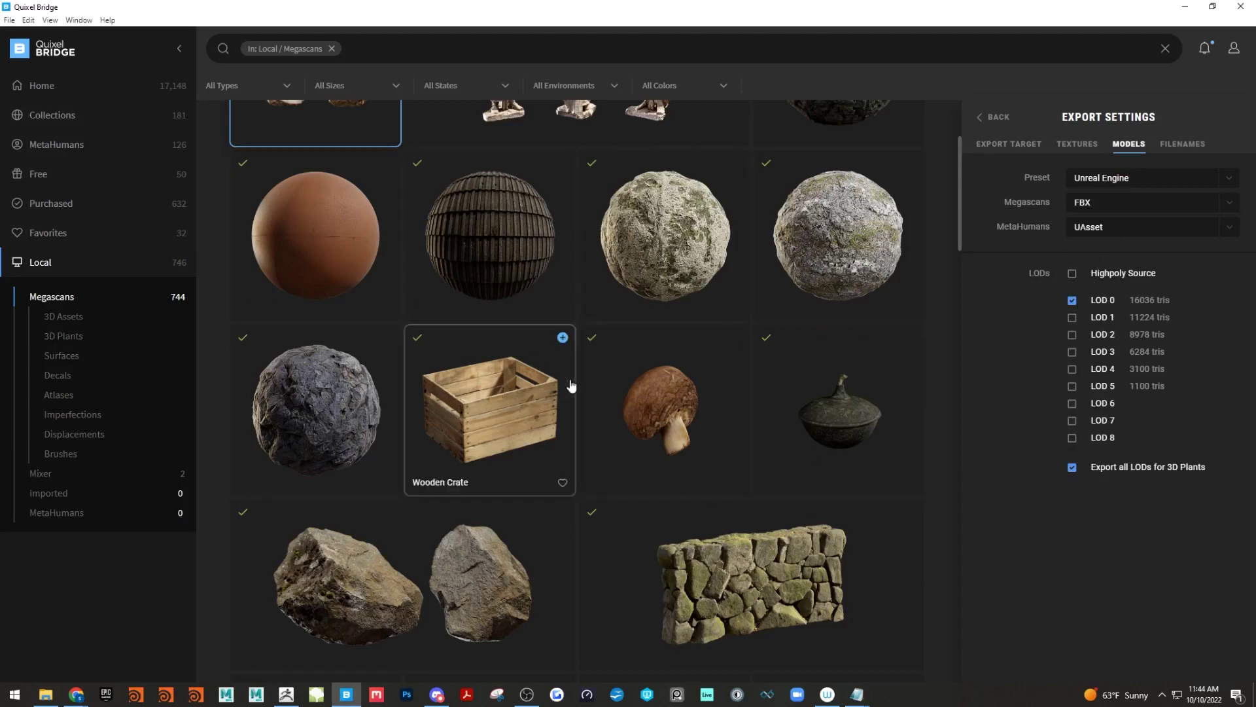
pyautogui.scroll(3, 576, 384)
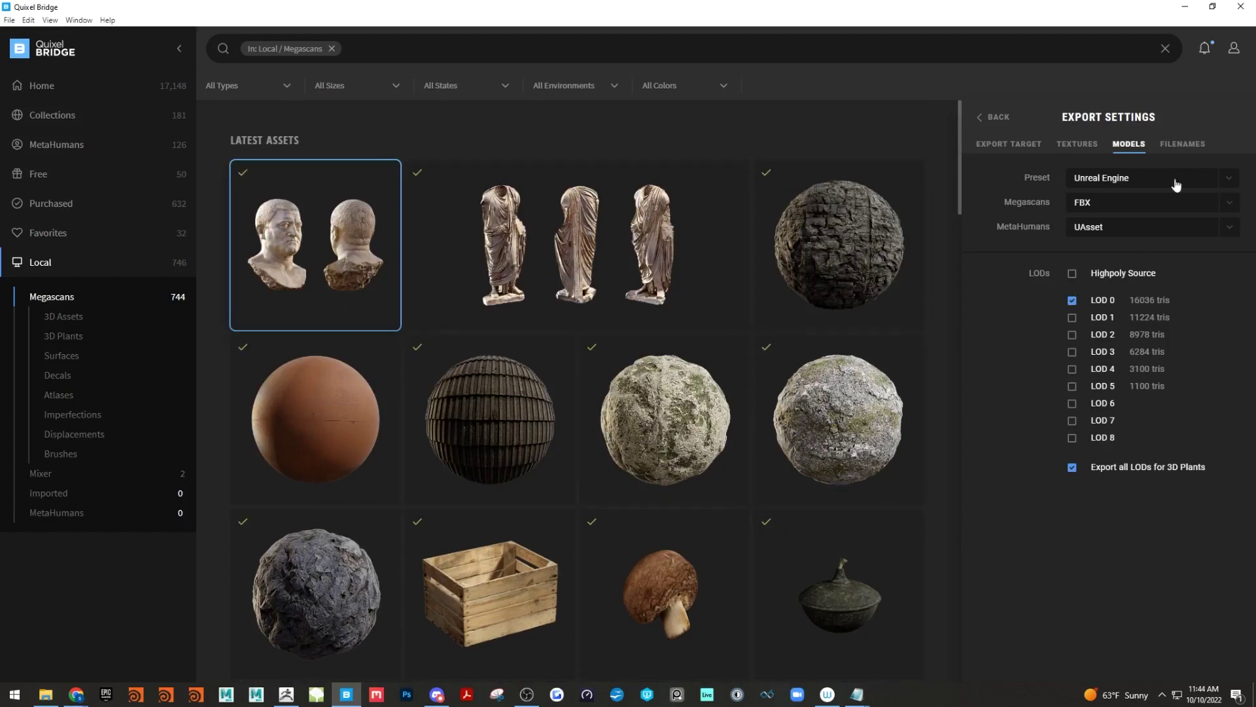
# Return to ZBrush and inspect the imported Roman bust from the front
pyautogui.click(1185, 6)
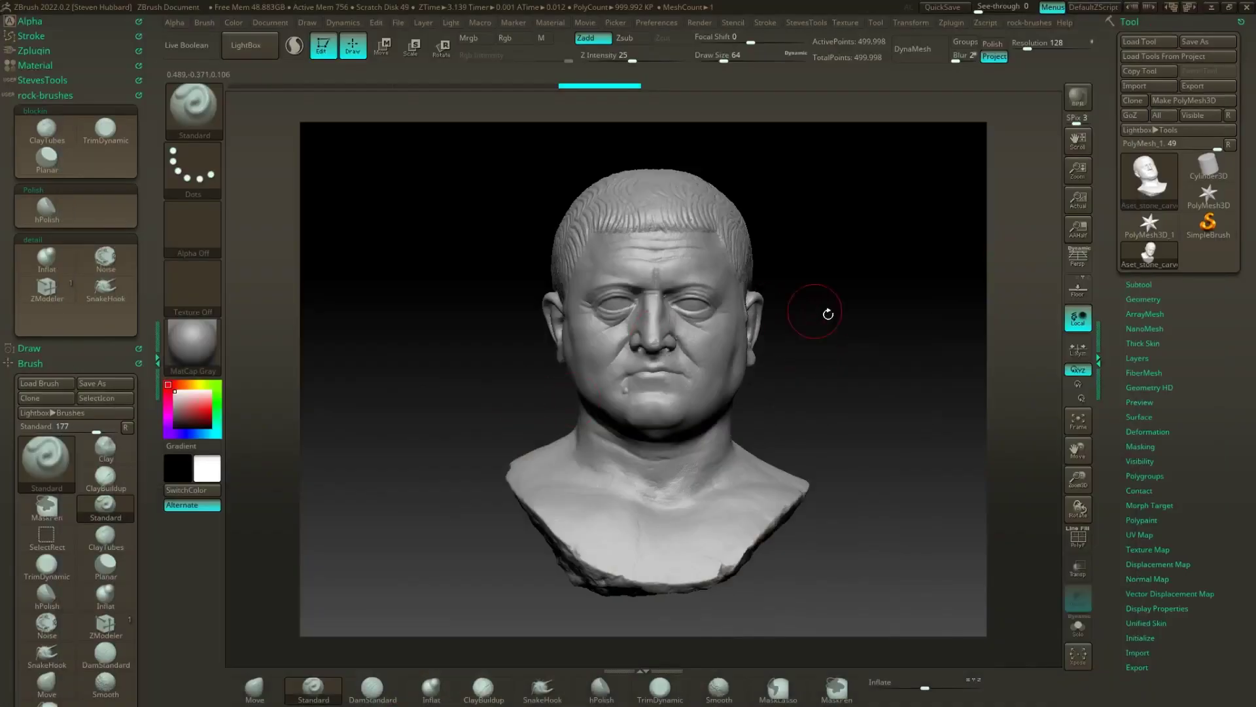
pyautogui.keyDown('shift'); pyautogui.moveTo(821, 311); pyautogui.dragTo(840, 353); pyautogui.keyUp('shift')
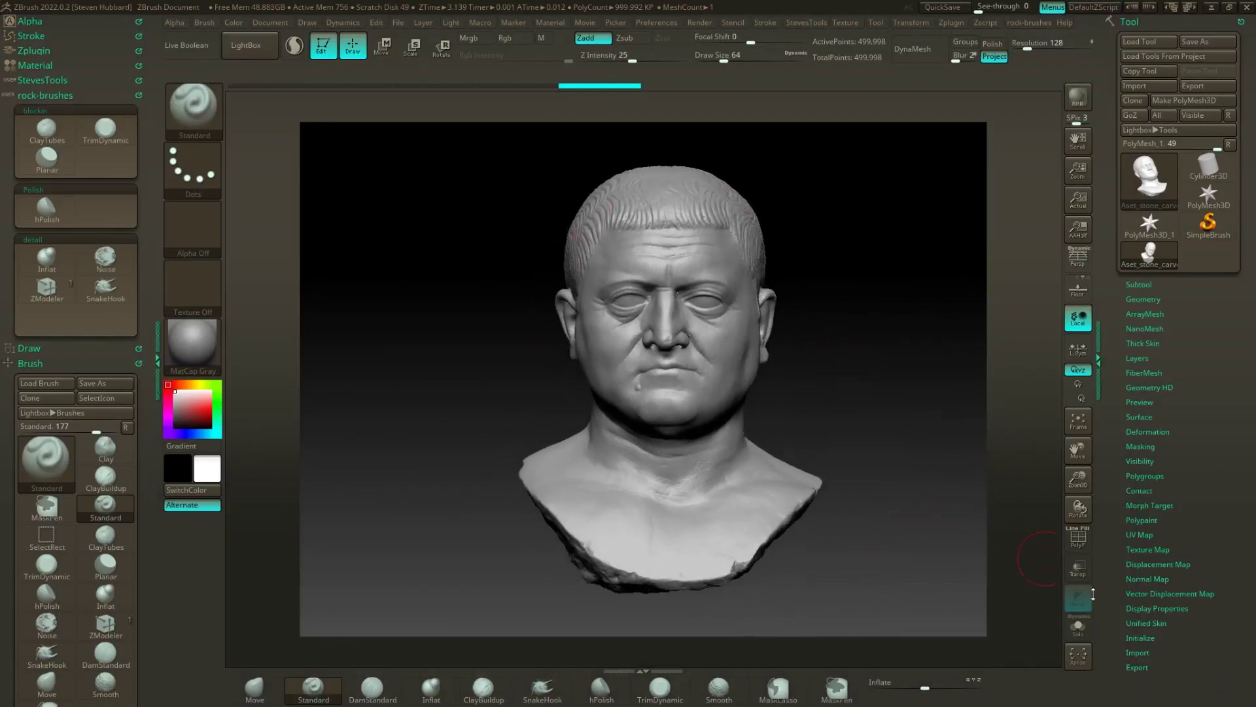
# Display the polygon wireframe on the Roman bust and examine its mesh density up close and from several angles, then hide the wireframe
pyautogui.click(1086, 547)
pyautogui.moveTo(857, 374)
pyautogui.mouseDown()
pyautogui.moveTo(886, 375)
pyautogui.moveTo(852, 358)
pyautogui.mouseUp()
pyautogui.moveTo(852, 358)
pyautogui.keyDown('alt'); pyautogui.mouseDown()
pyautogui.moveTo(787, 400)
pyautogui.moveTo(770, 444)
pyautogui.mouseUp(); pyautogui.keyUp('alt')
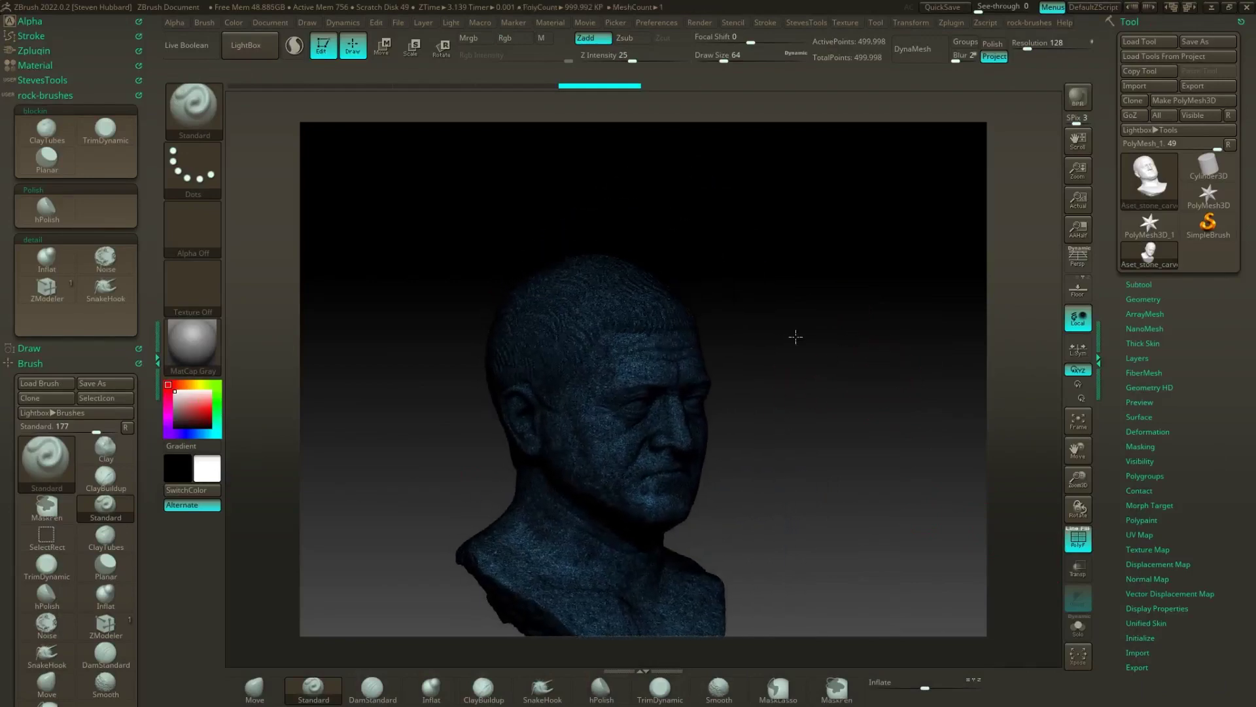
pyautogui.keyDown('alt'); pyautogui.moveTo(794, 336); pyautogui.dragTo(932, 406); pyautogui.keyUp('alt')
pyautogui.keyDown('alt'); pyautogui.moveTo(952, 296); pyautogui.dragTo(956, 484); pyautogui.keyUp('alt')
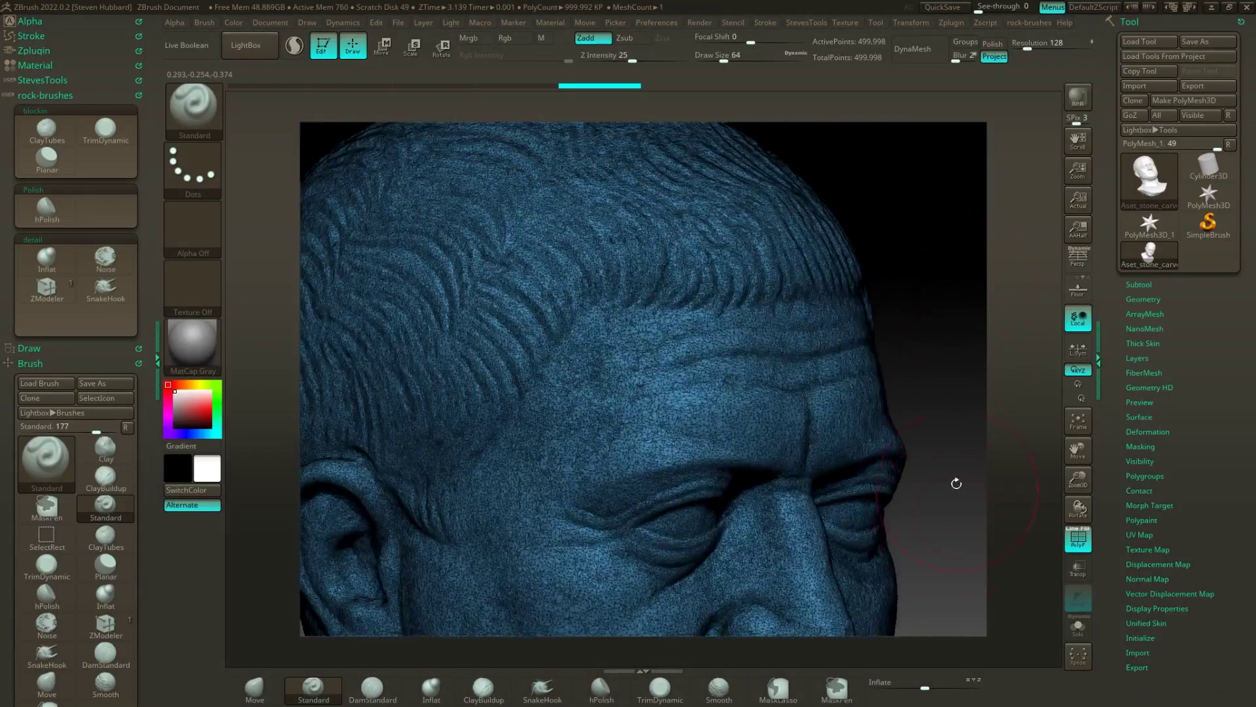
pyautogui.keyDown('alt'); pyautogui.moveTo(917, 191); pyautogui.dragTo(888, 340); pyautogui.keyUp('alt')
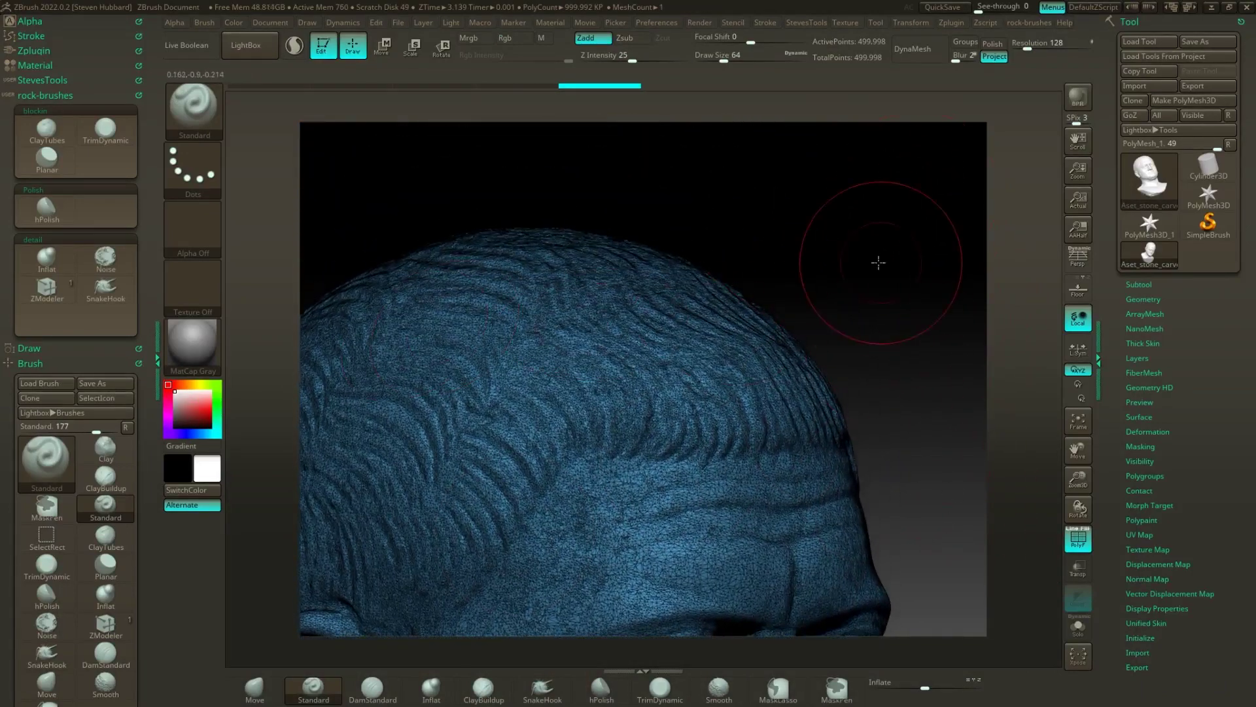
pyautogui.moveTo(879, 261)
pyautogui.mouseDown()
pyautogui.moveTo(767, 272)
pyautogui.moveTo(859, 259)
pyautogui.moveTo(832, 245)
pyautogui.moveTo(735, 415)
pyautogui.moveTo(872, 314)
pyautogui.moveTo(892, 365)
pyautogui.moveTo(897, 460)
pyautogui.moveTo(883, 312)
pyautogui.moveTo(853, 312)
pyautogui.moveTo(853, 292)
pyautogui.moveTo(844, 312)
pyautogui.moveTo(822, 269)
pyautogui.moveTo(815, 305)
pyautogui.moveTo(883, 308)
pyautogui.moveTo(842, 300)
pyautogui.moveTo(749, 340)
pyautogui.mouseUp()
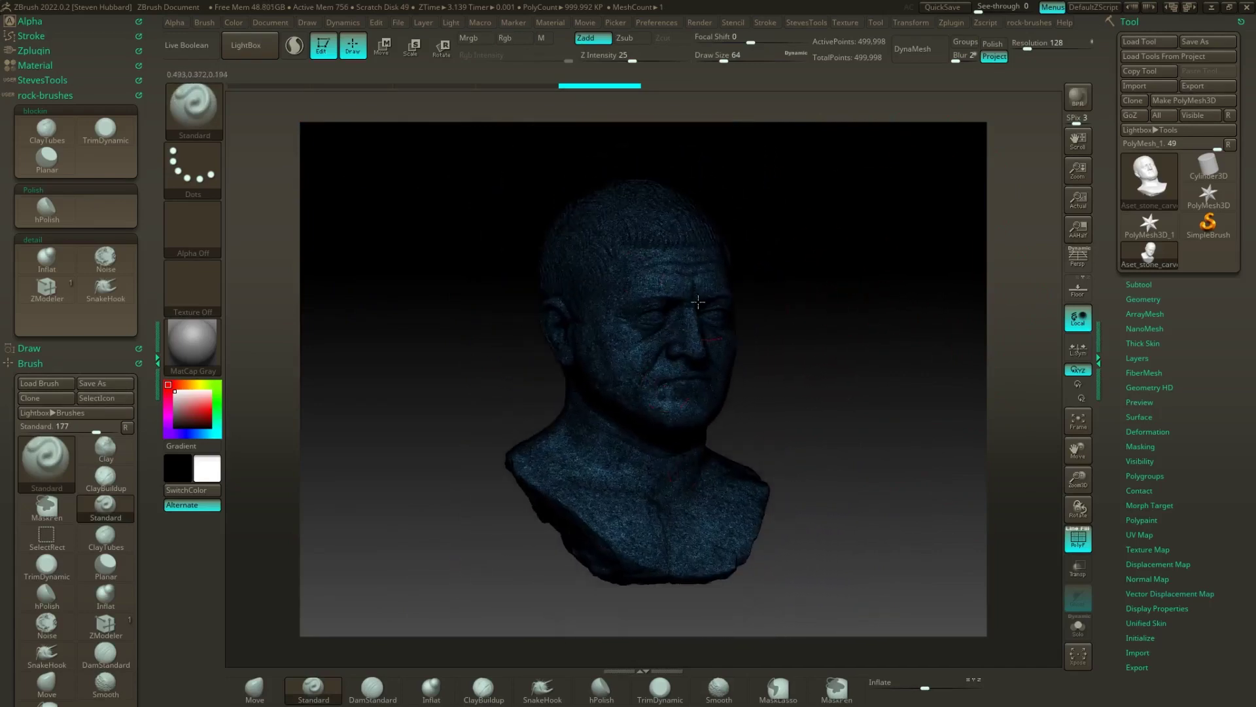
pyautogui.moveTo(828, 426); pyautogui.dragTo(739, 480)
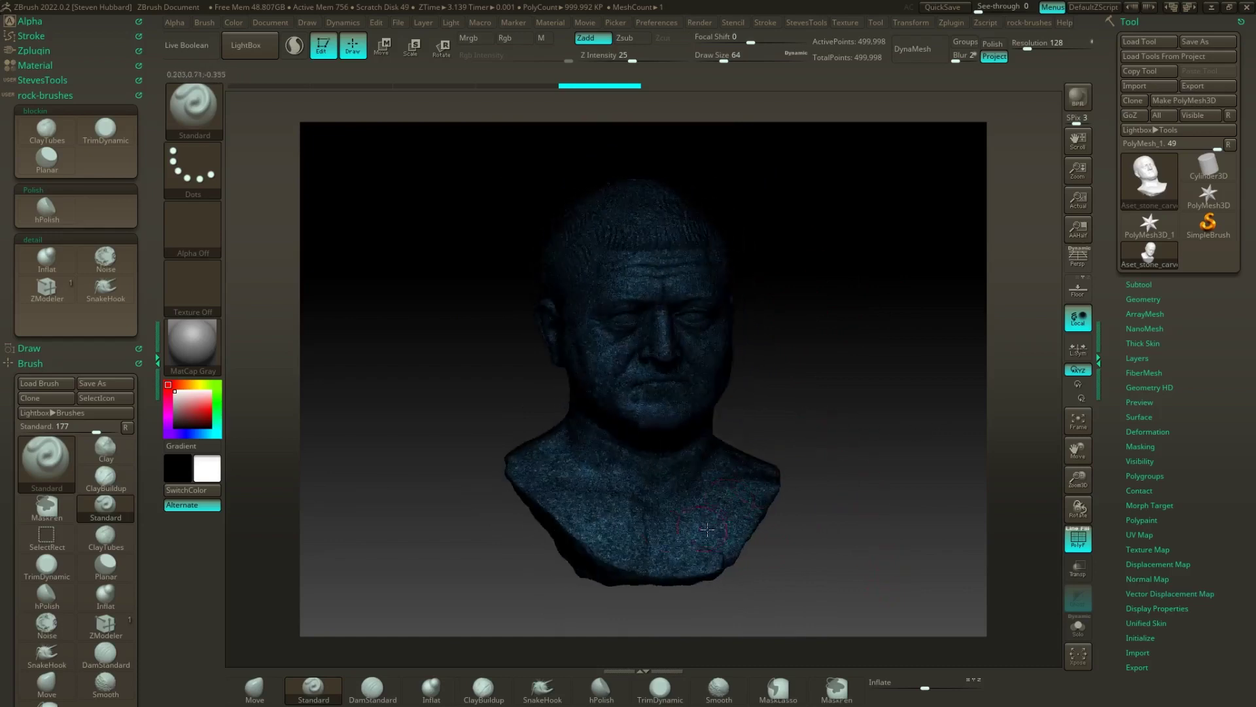
pyautogui.moveTo(707, 529); pyautogui.dragTo(870, 191)
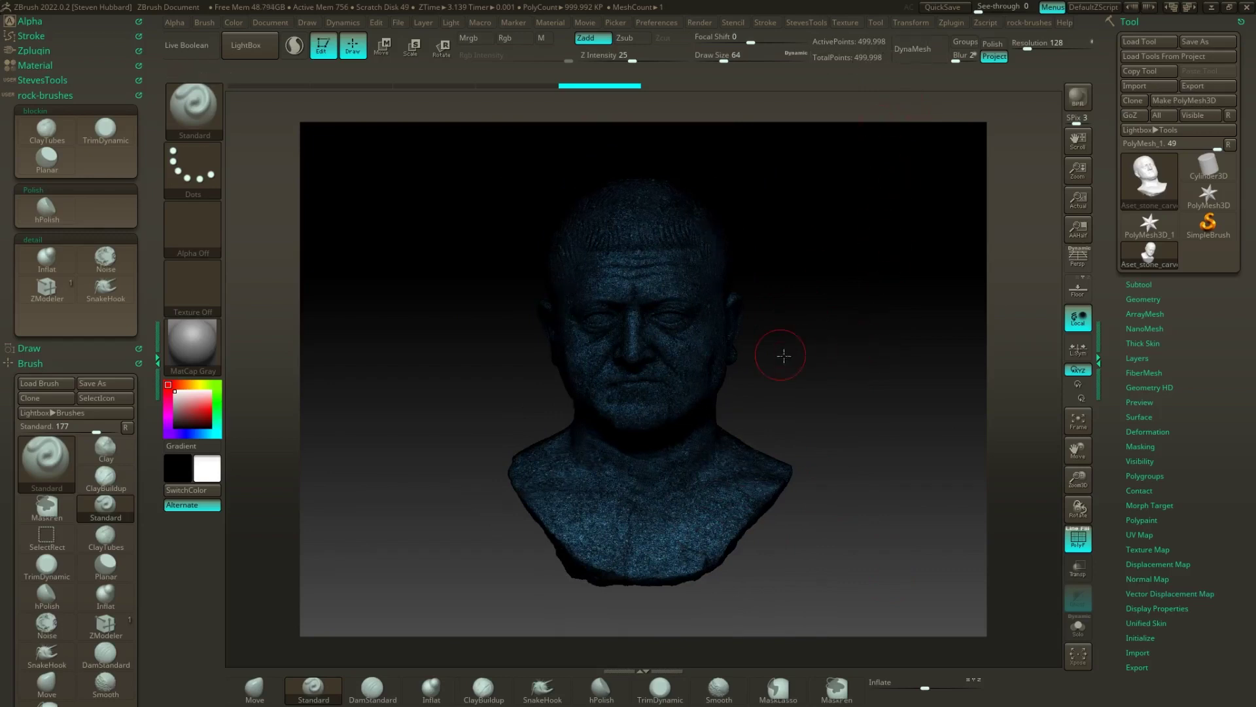
pyautogui.moveTo(783, 355); pyautogui.dragTo(881, 492)
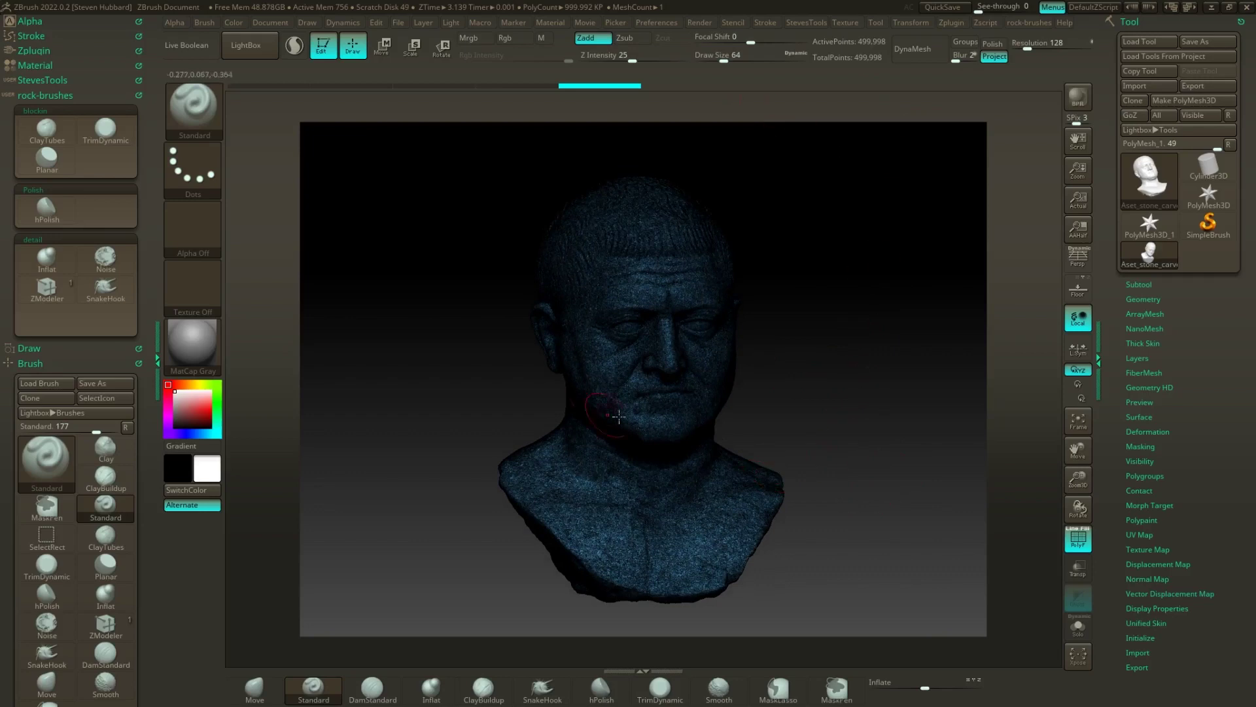
pyautogui.click(1086, 542)
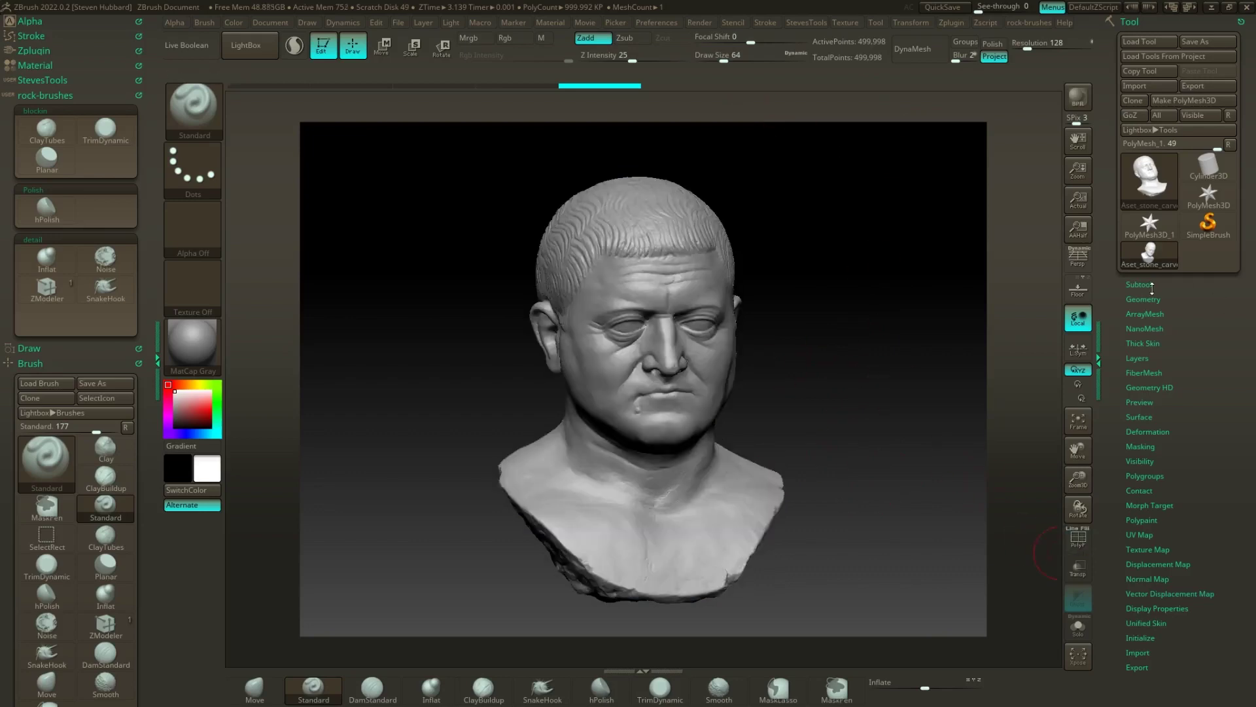
# Duplicate the Roman bust subtool and rename the copy "retopo"
pyautogui.click(1151, 283)
pyautogui.scroll(-3, 1142, 471)
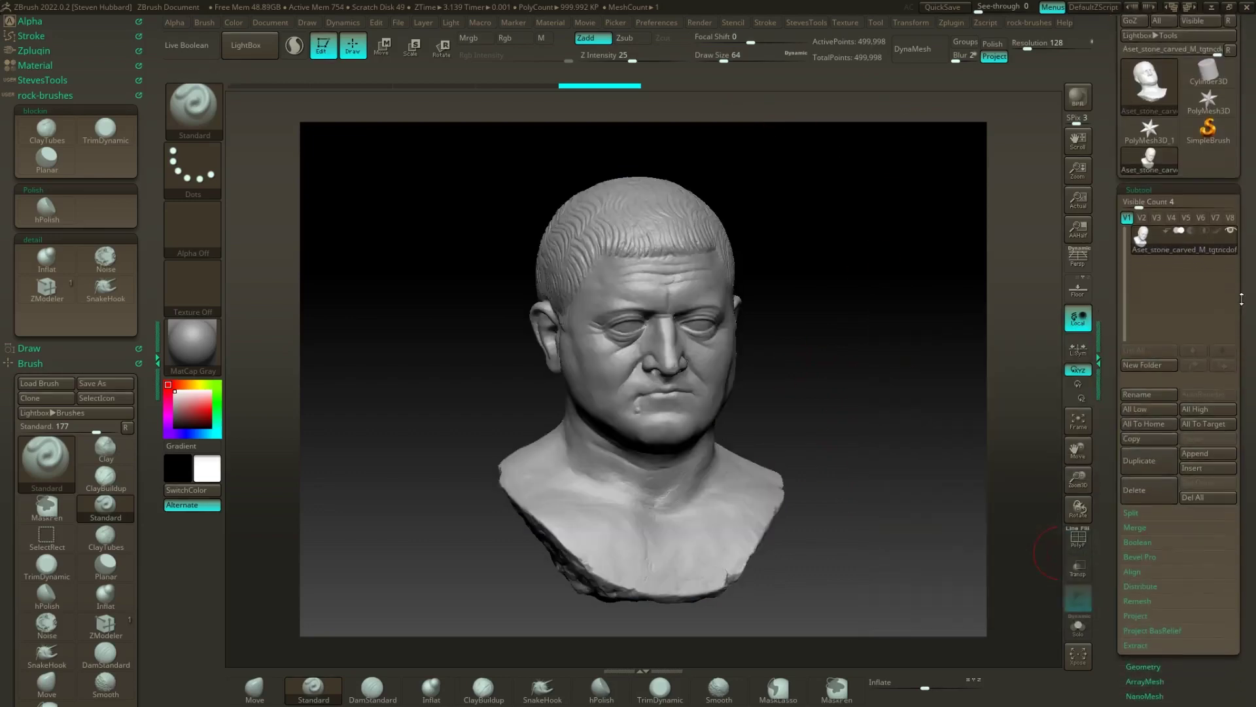
pyautogui.click(1141, 464)
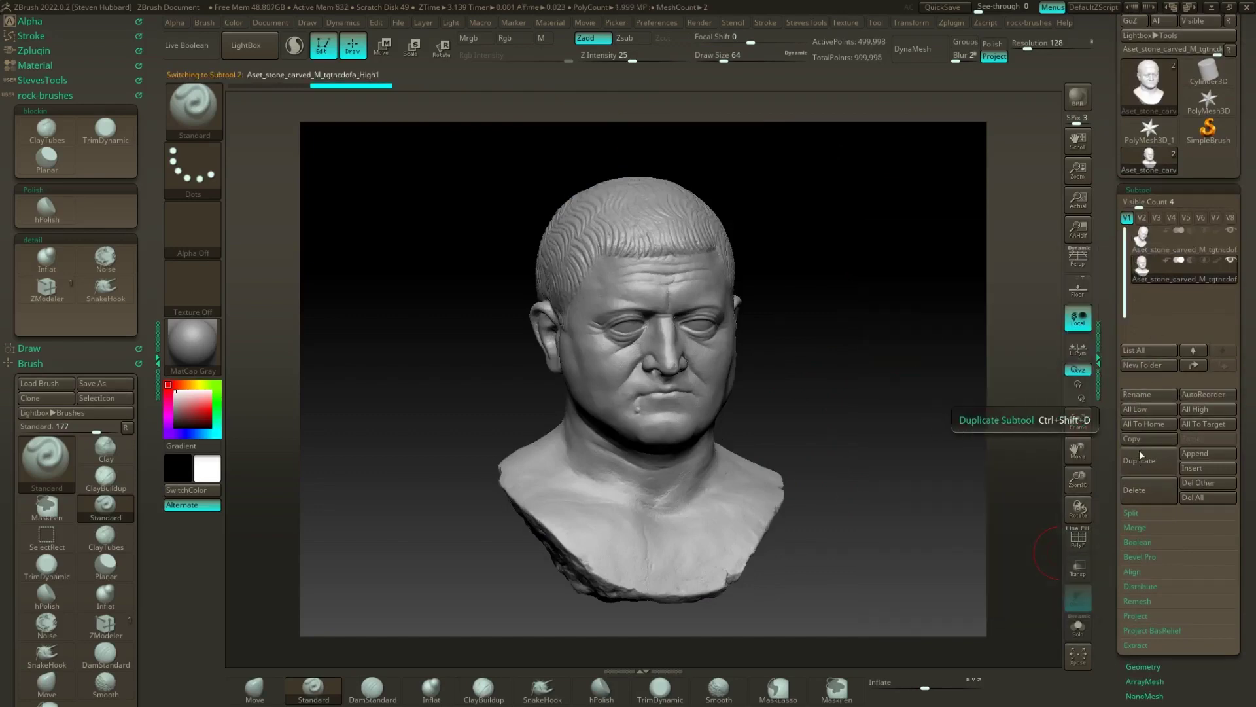
pyautogui.click(1141, 398)
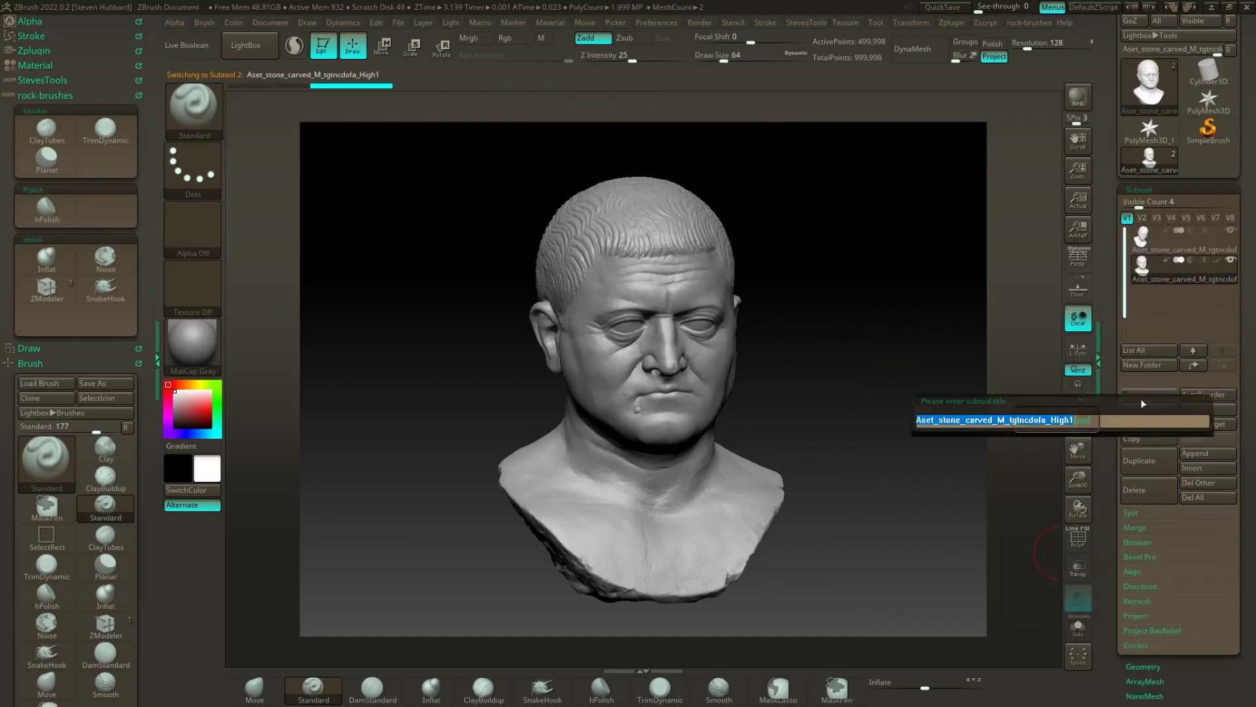
pyautogui.write('retopo')
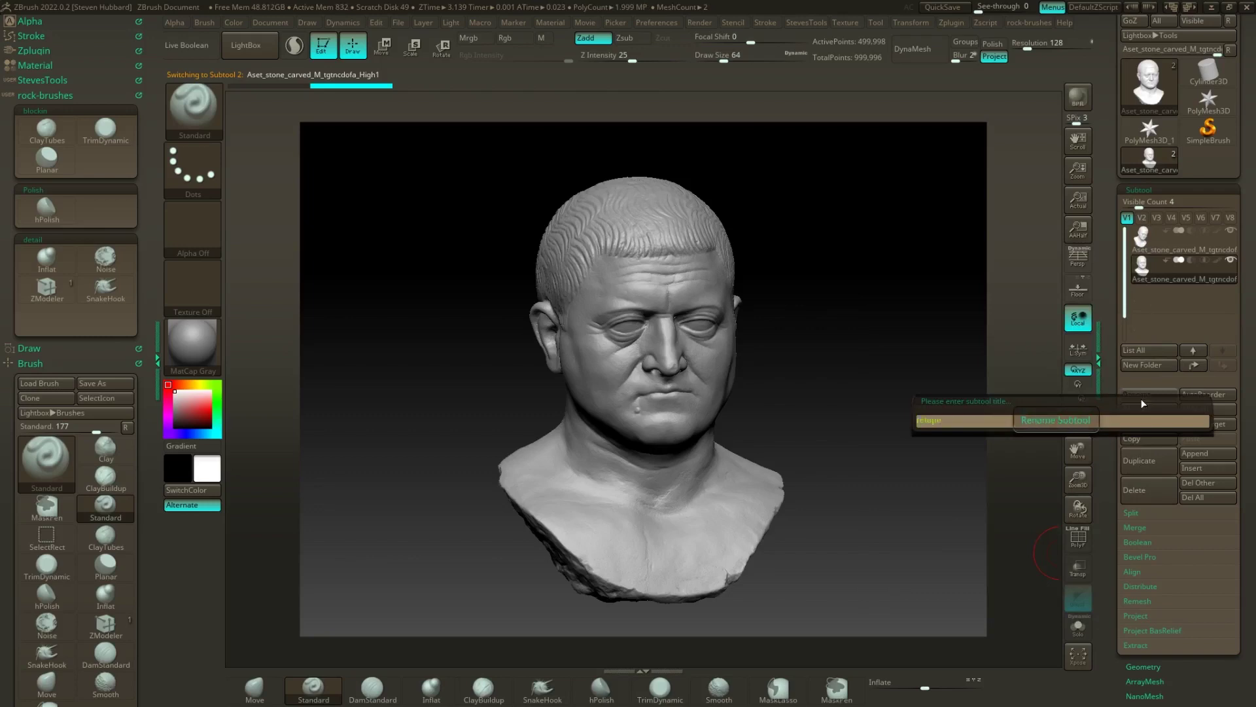
pyautogui.press('Return')
# Rename the original high-poly bust subtool "sculpt data"
pyautogui.click(1143, 244)
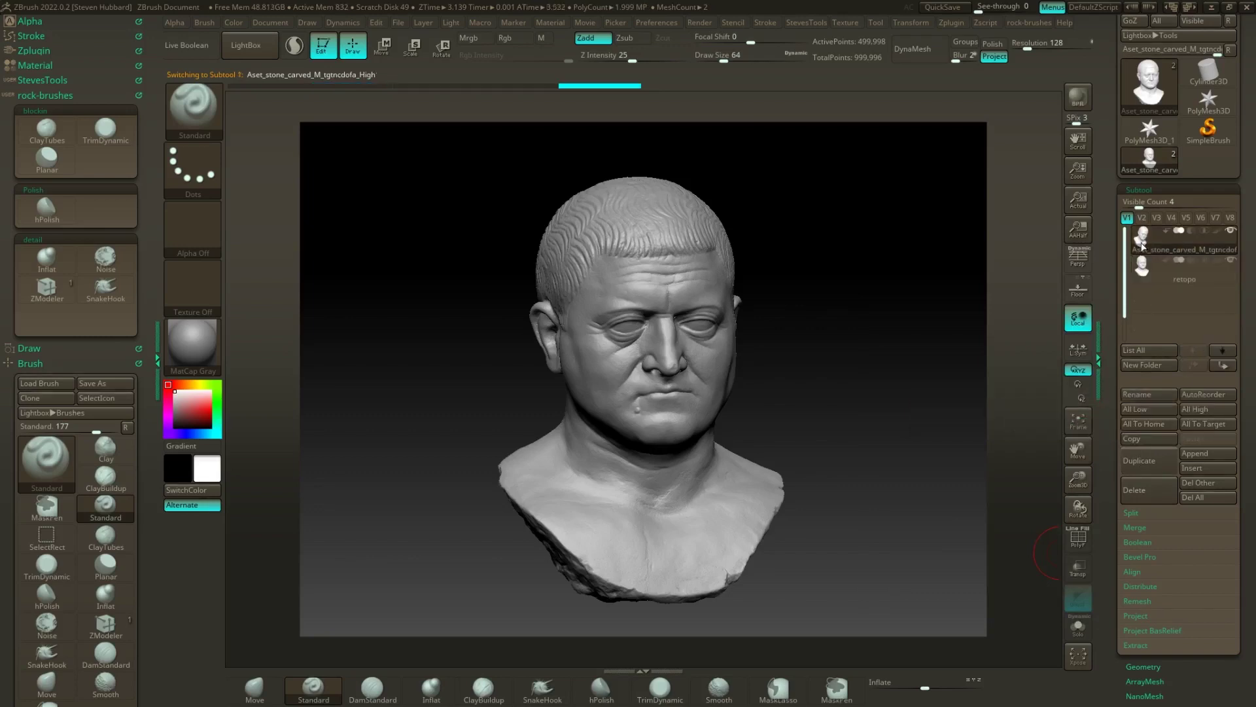
pyautogui.click(1152, 397)
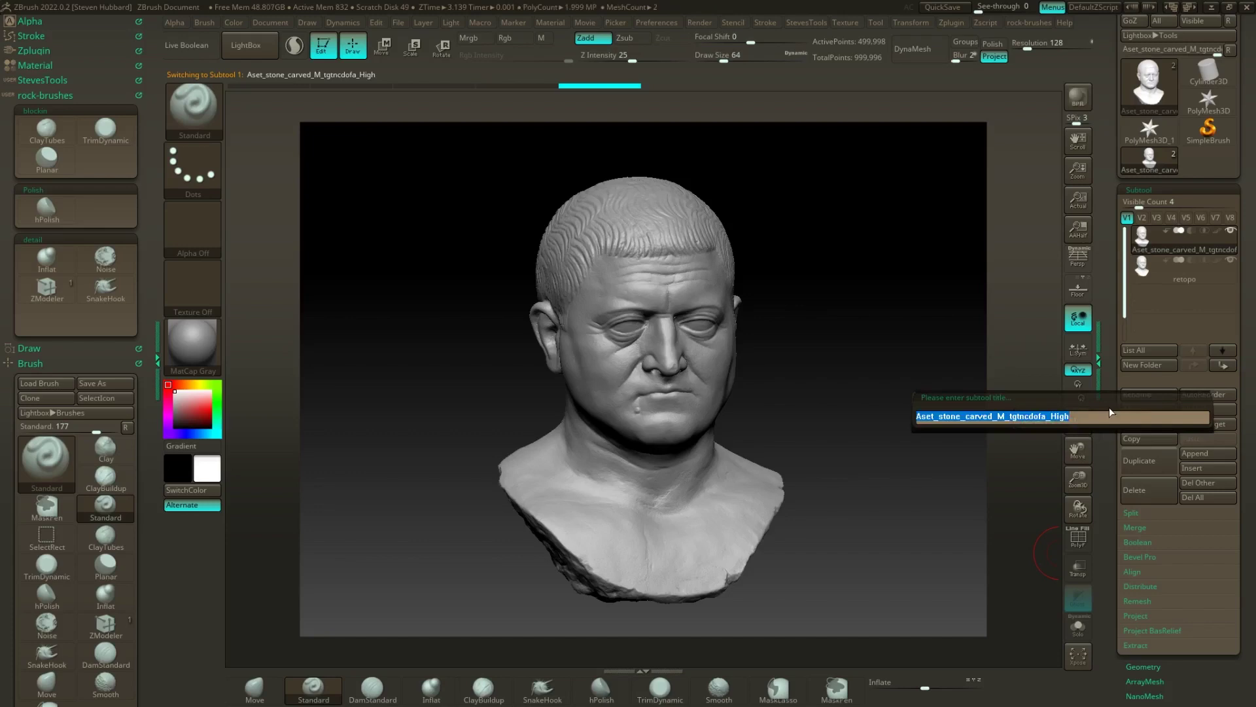
pyautogui.write('ar')
pyautogui.write('ulpt data')
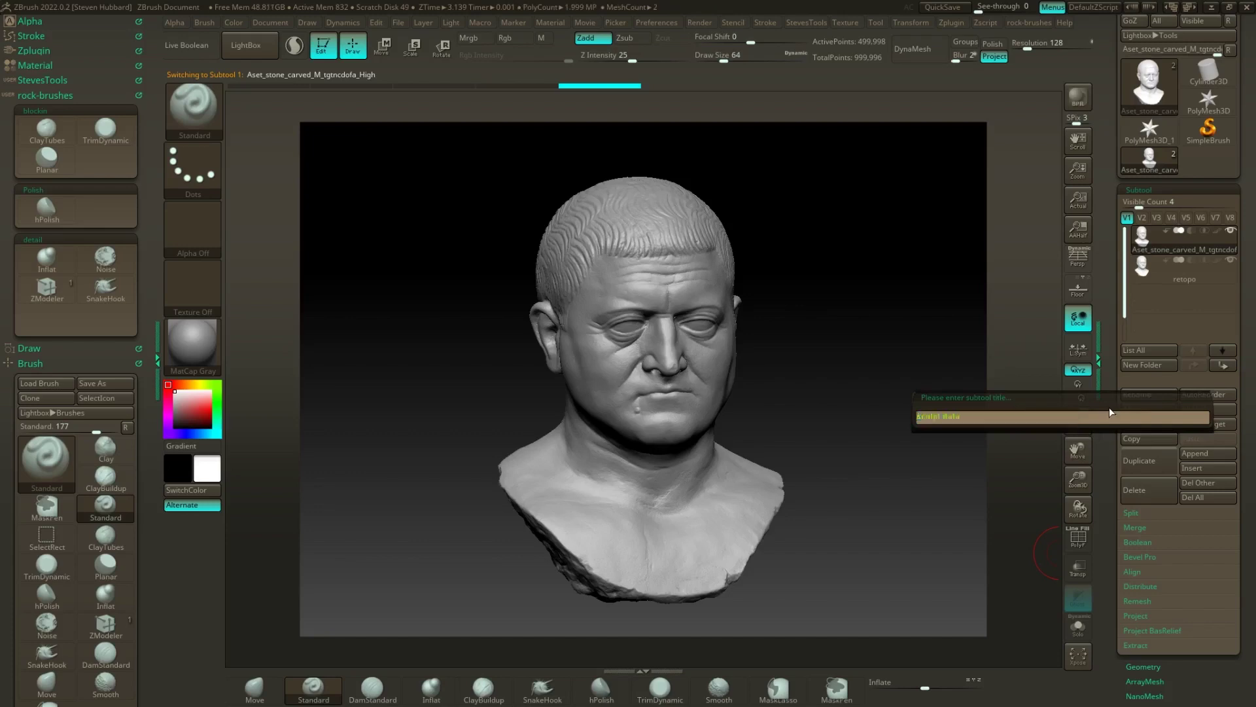
pyautogui.press('Return')
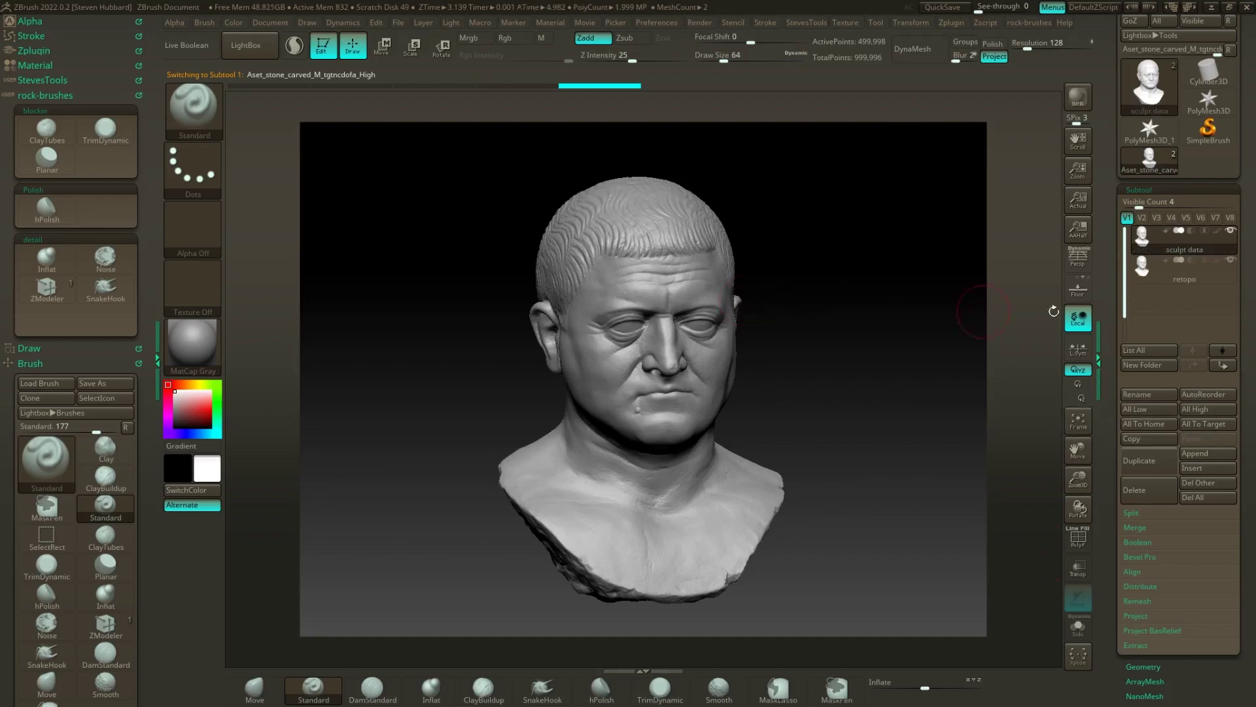
# Make the retopo subtool active and open the Decimation Master plugin settings
pyautogui.click(1216, 277)
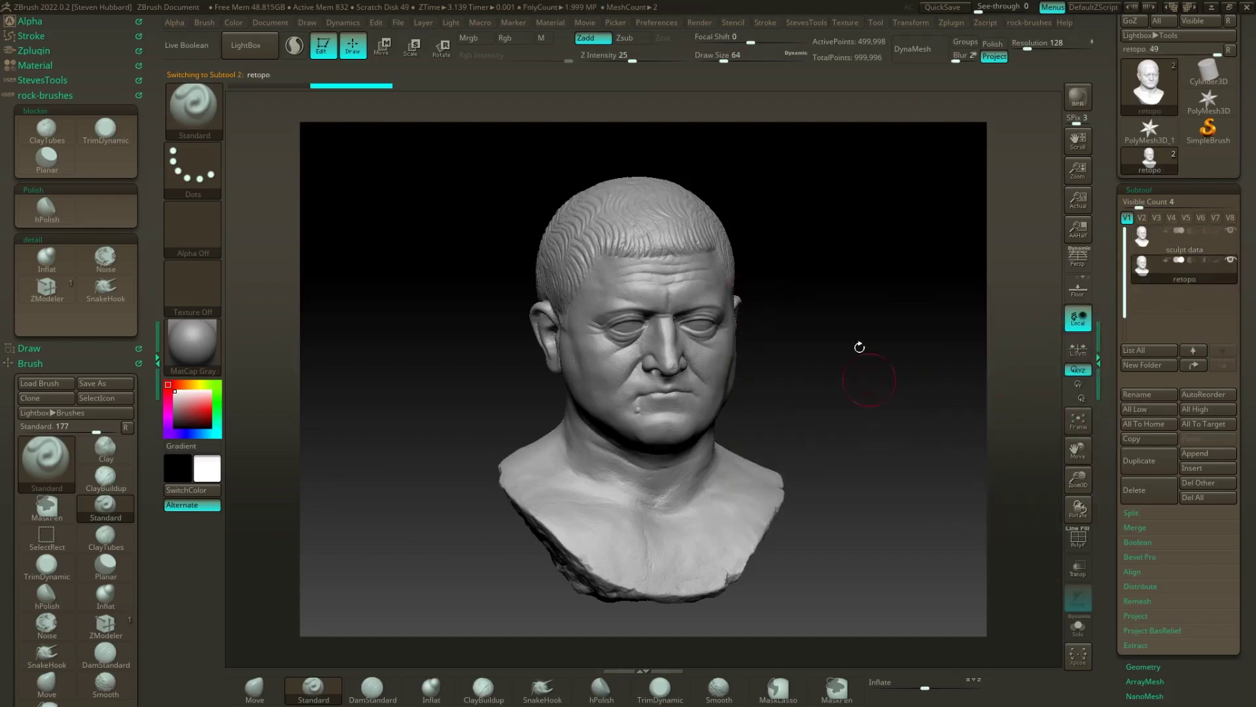
pyautogui.moveTo(861, 347); pyautogui.dragTo(855, 373)
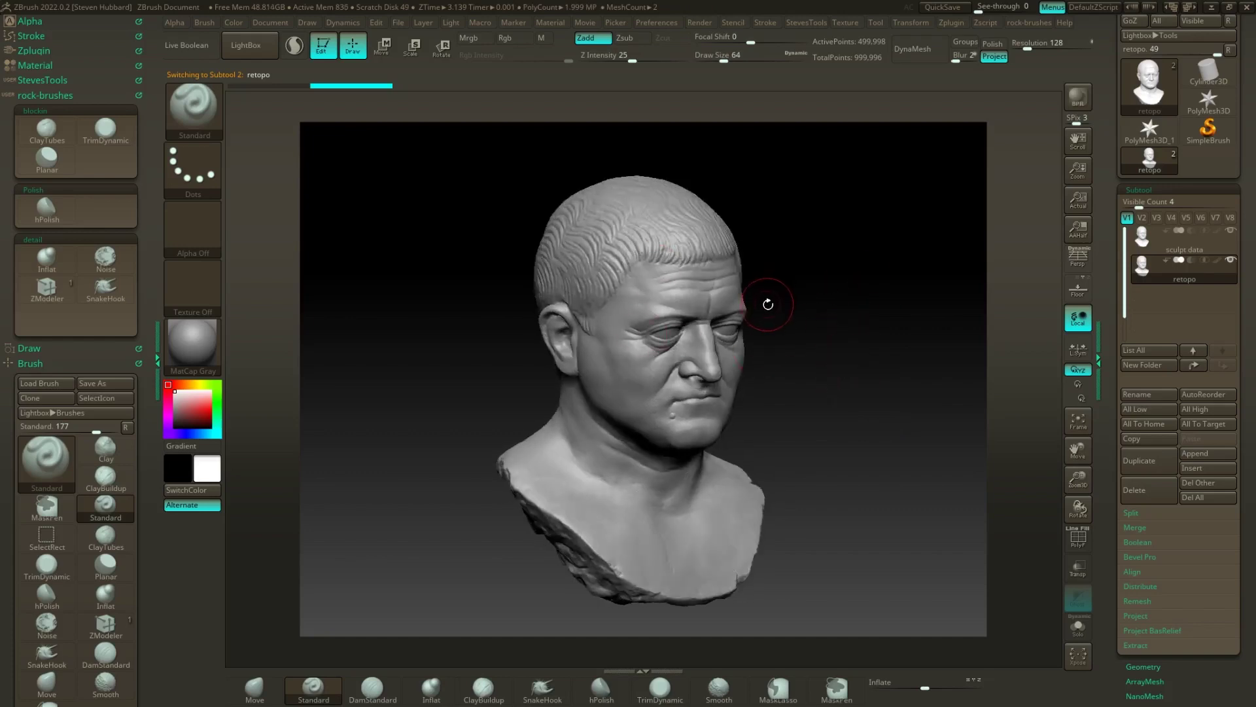
pyautogui.moveTo(765, 288); pyautogui.dragTo(810, 313)
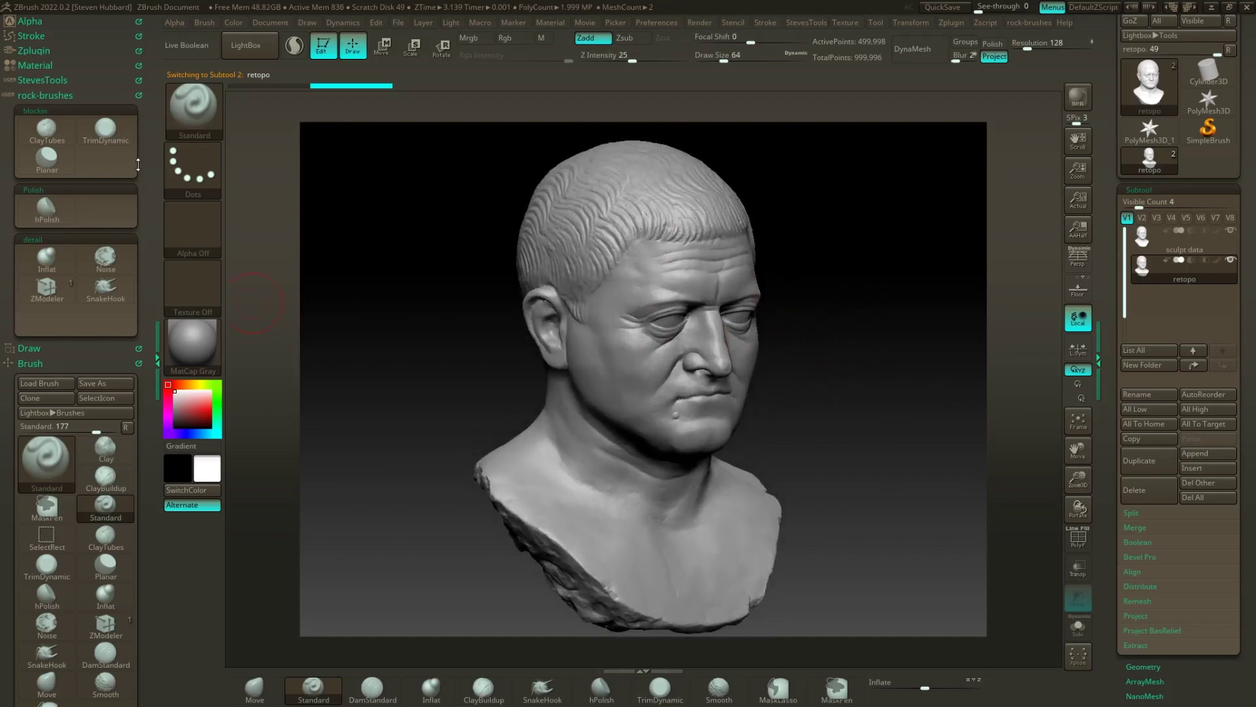
pyautogui.click(62, 81)
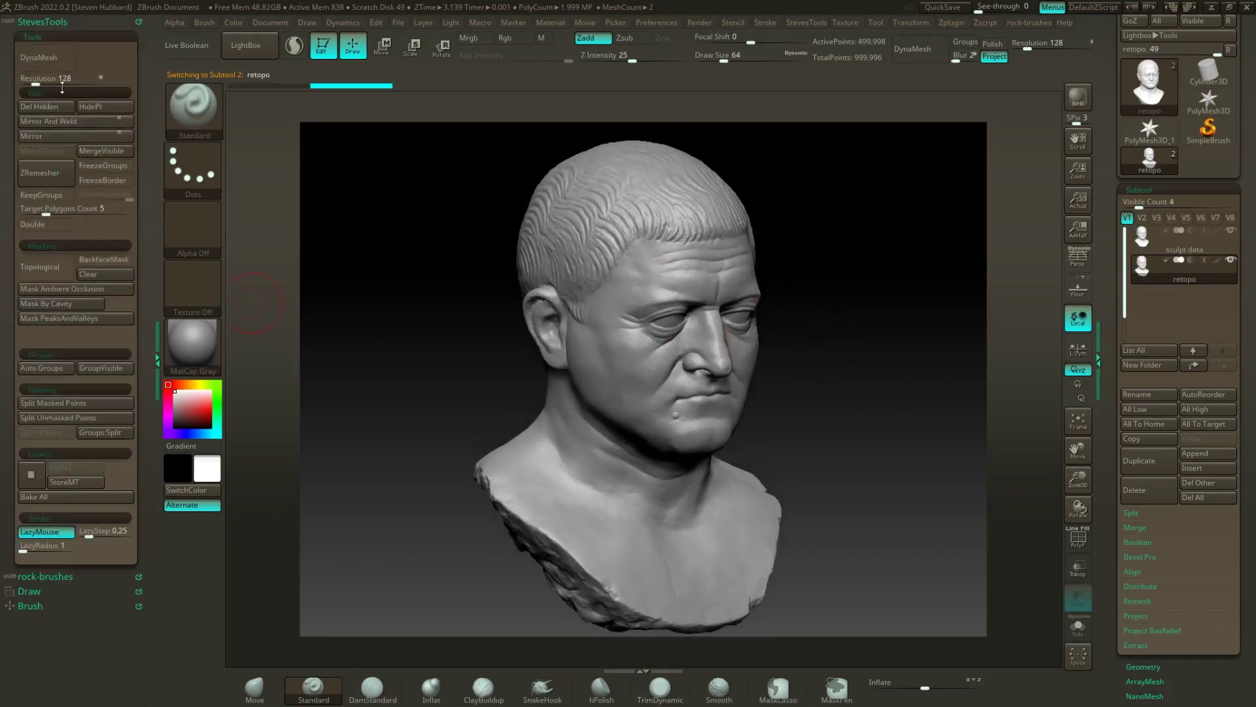
pyautogui.click(56, 23)
pyautogui.scroll(10, 48, 90)
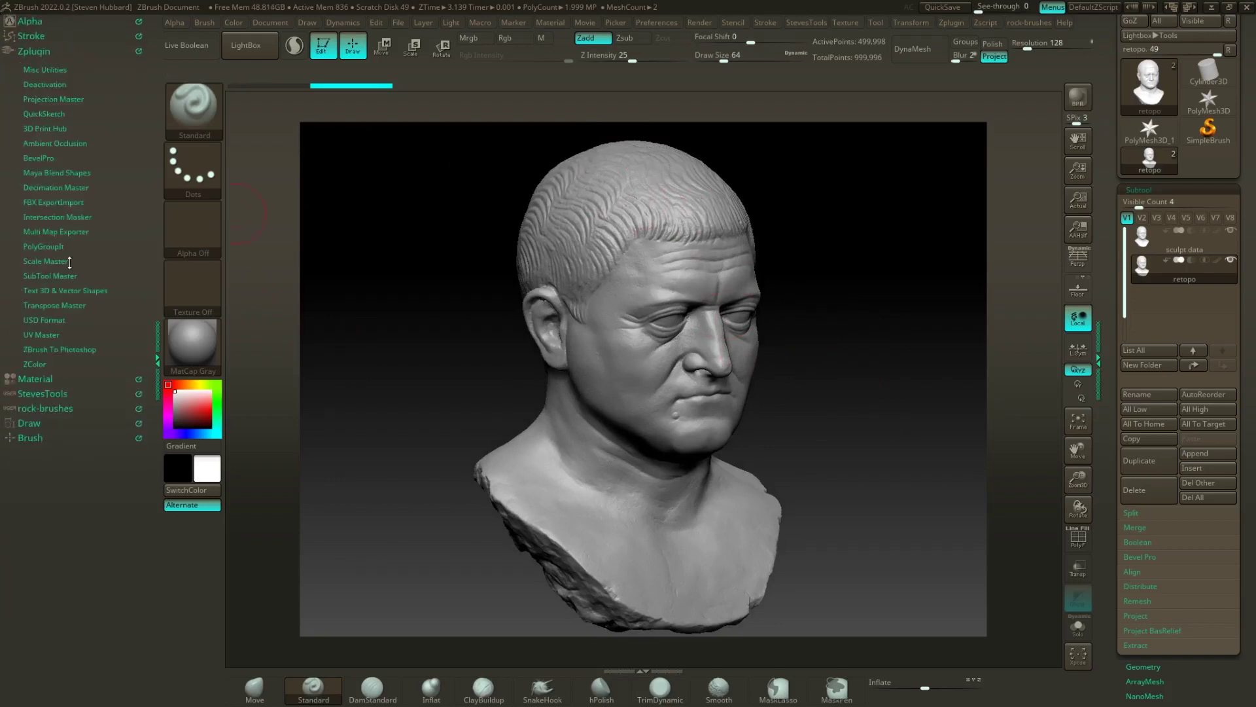
pyautogui.click(47, 188)
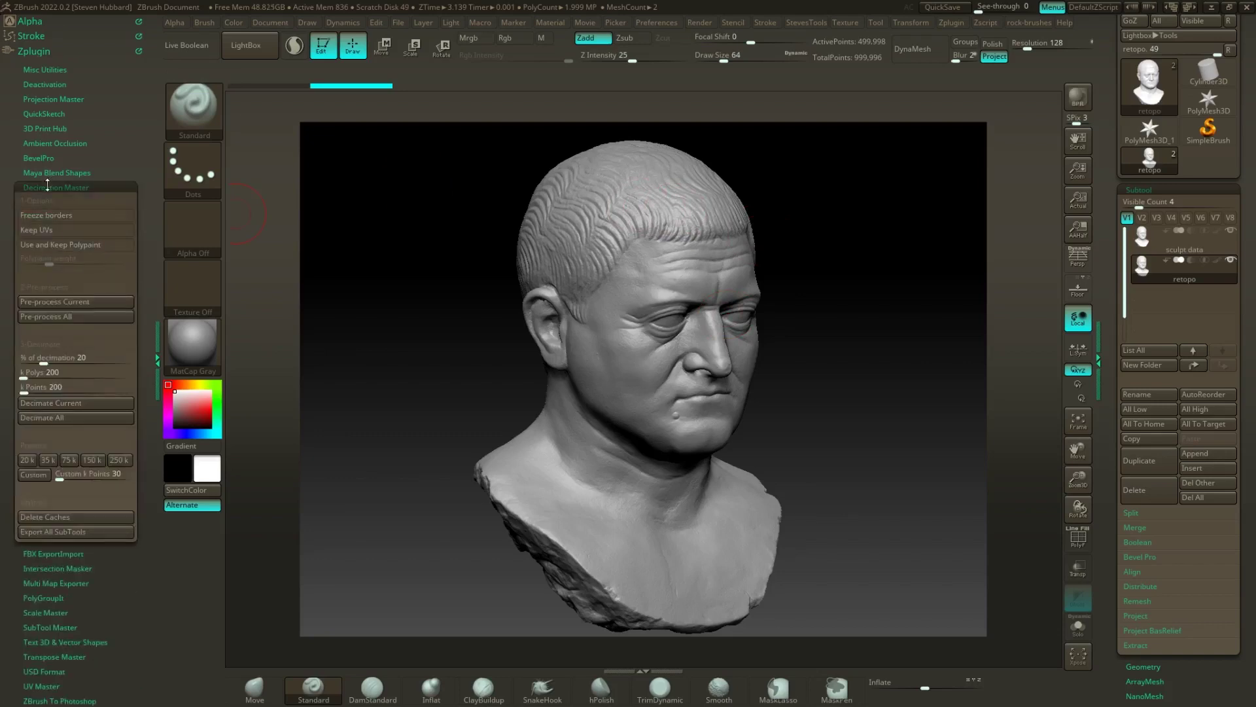
# Pre-process only the current retopo subtool in Decimation Master
pyautogui.moveTo(830, 369); pyautogui.dragTo(833, 359)
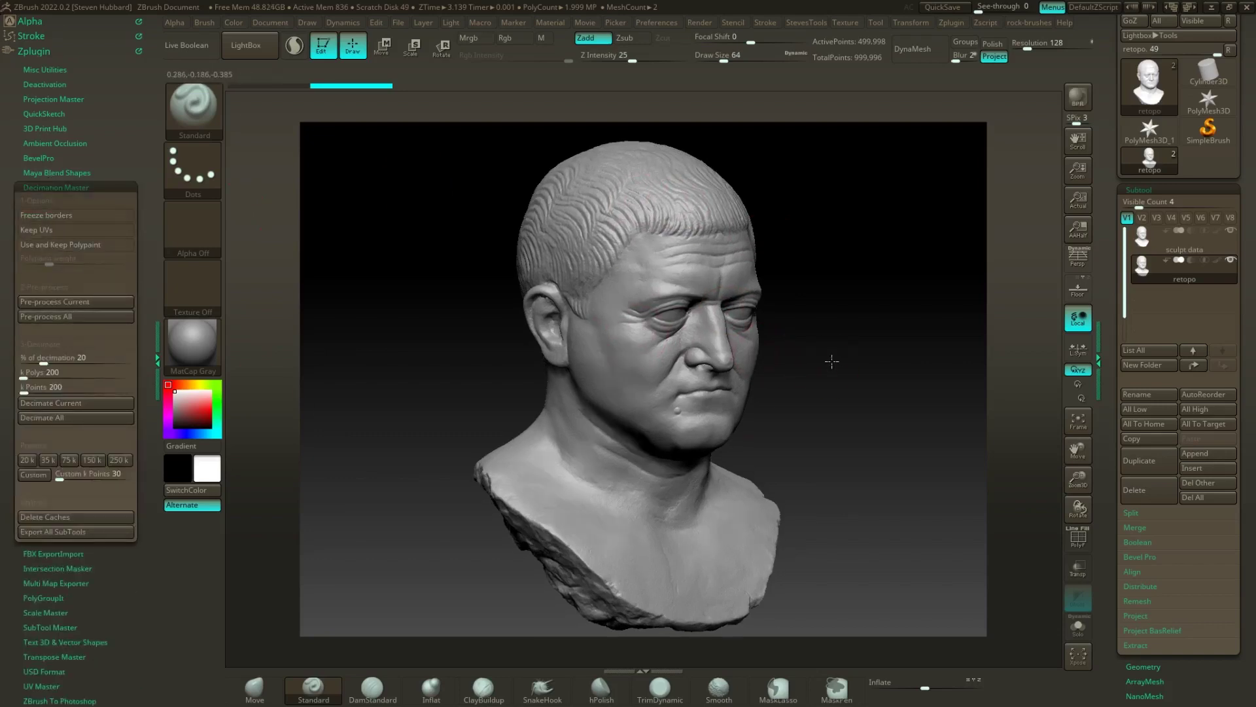
pyautogui.moveTo(835, 421)
pyautogui.mouseDown()
pyautogui.moveTo(878, 426)
pyautogui.moveTo(812, 416)
pyautogui.mouseUp()
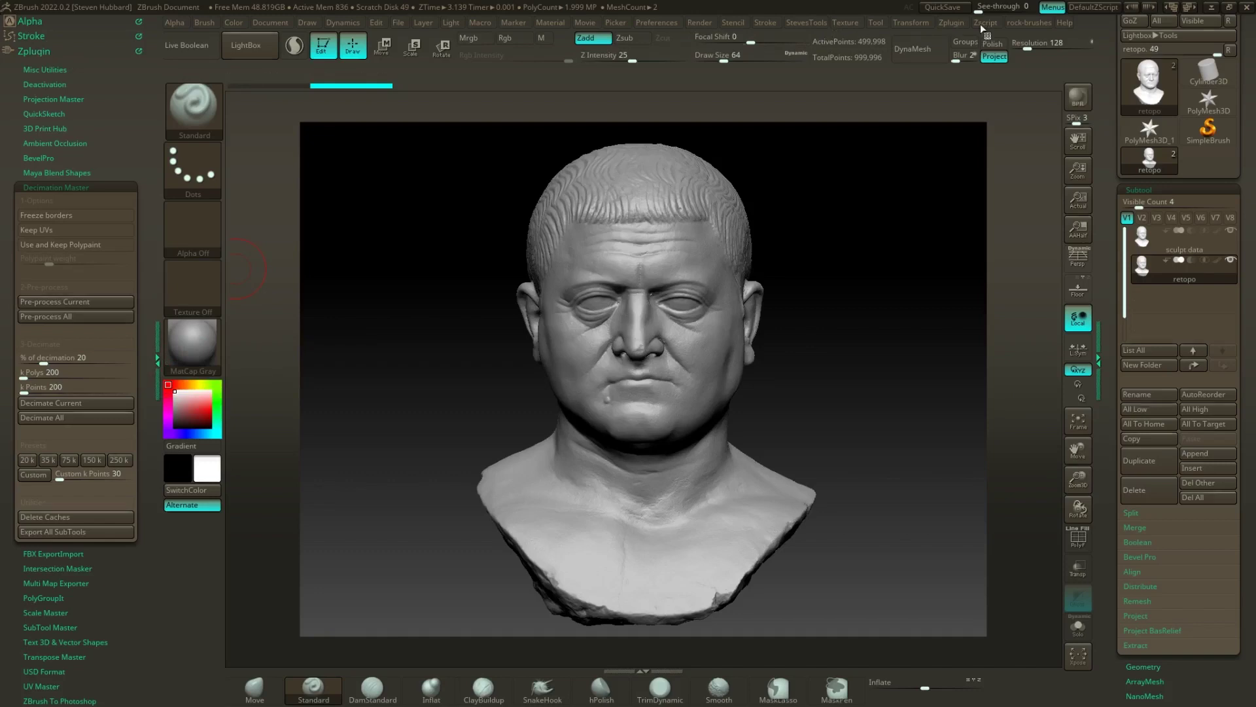
pyautogui.click(953, 22)
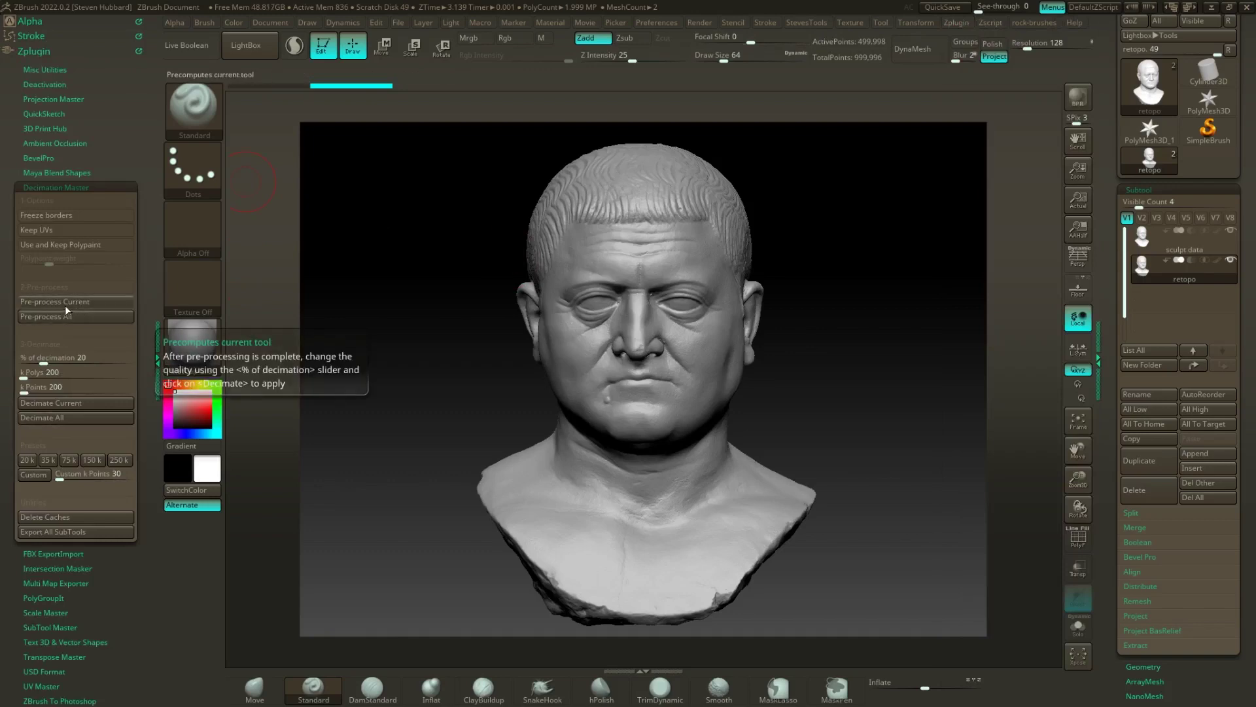
pyautogui.click(43, 302)
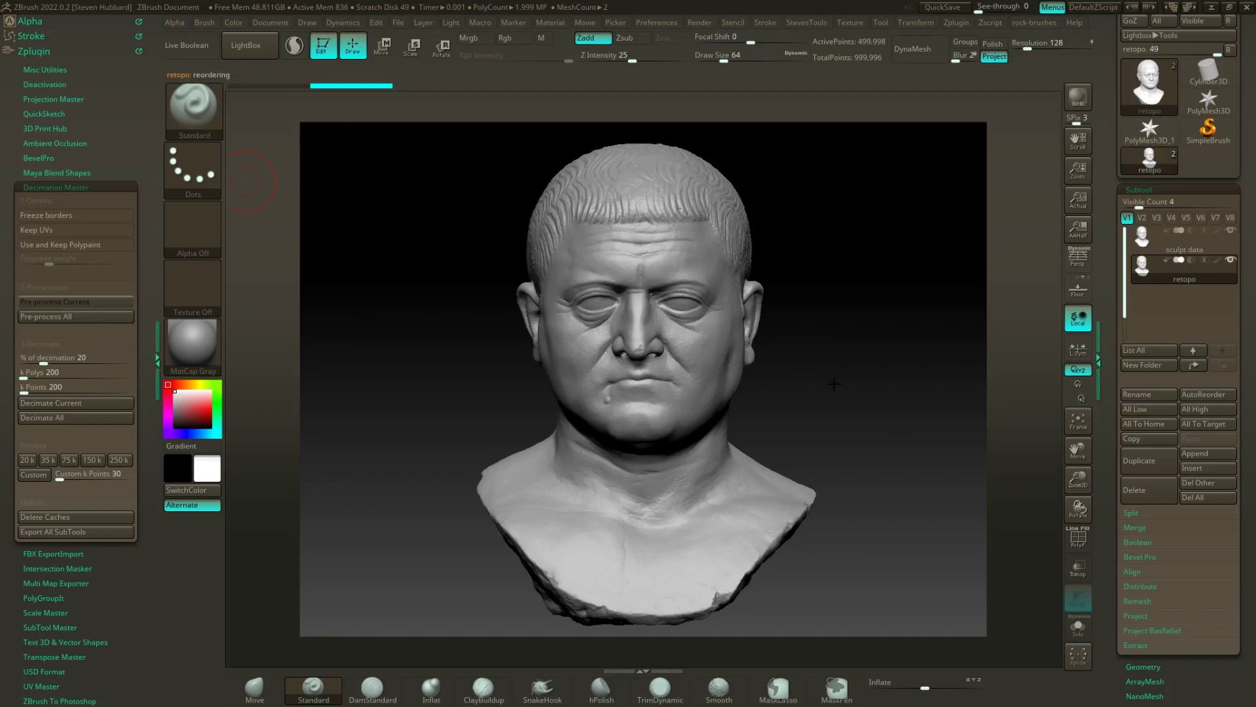
pyautogui.moveTo(811, 382); pyautogui.dragTo(299, 179)
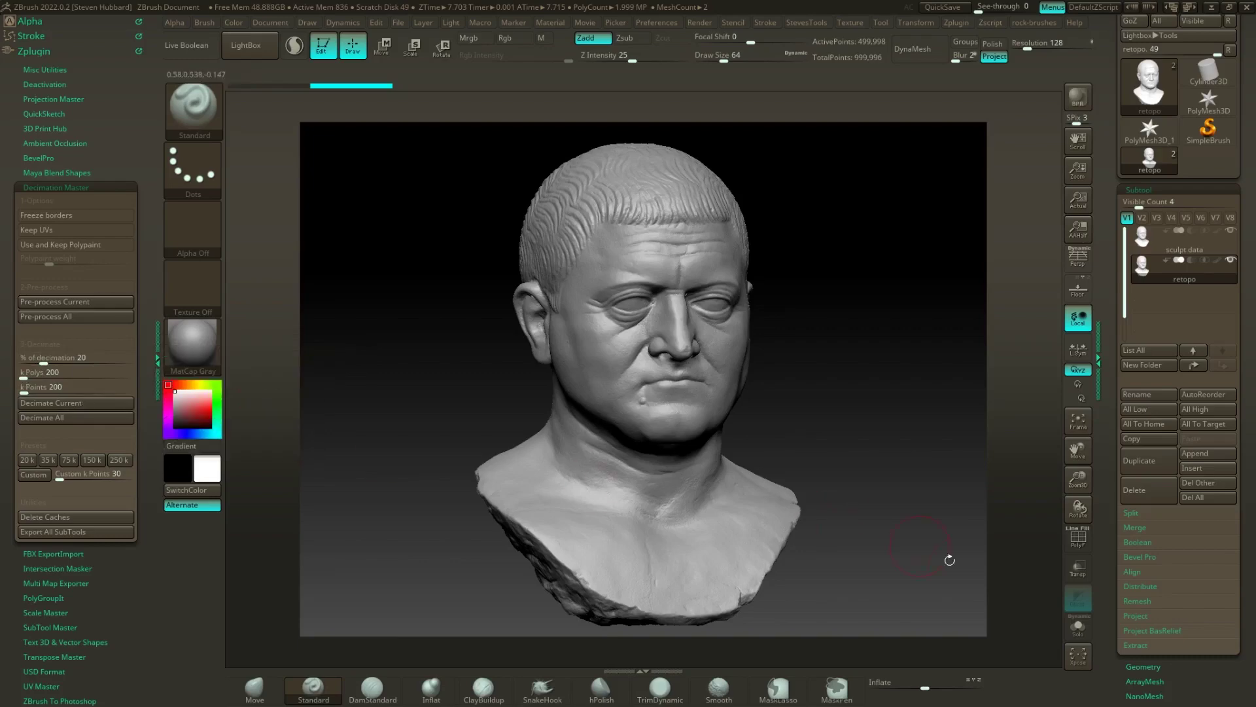
# Display the wireframe and decimate the current retopo subtool with the decimation percentage at 20
pyautogui.hotkey('shift', 'f')
pyautogui.keyDown('ctrl'); pyautogui.moveTo(851, 382); pyautogui.dragTo(958, 437, button='right'); pyautogui.keyUp('ctrl')
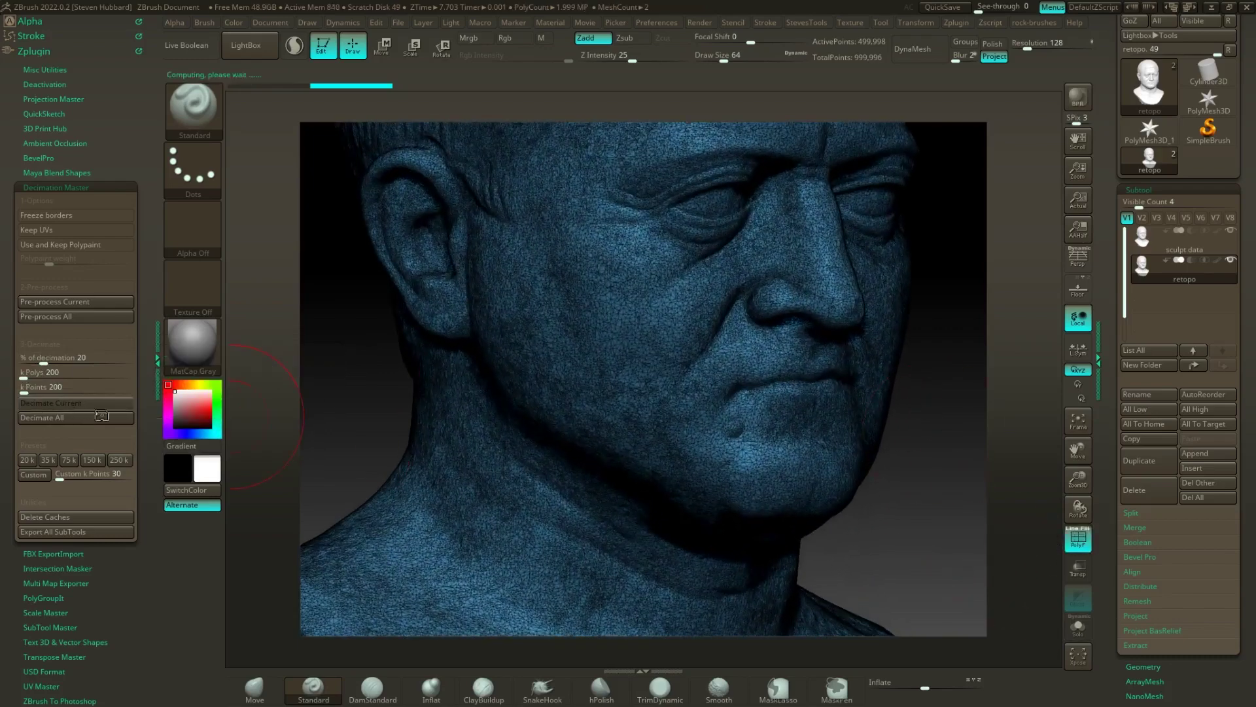
pyautogui.keyDown('ctrl'); pyautogui.moveTo(950, 493); pyautogui.dragTo(852, 454, button='right'); pyautogui.keyUp('ctrl')
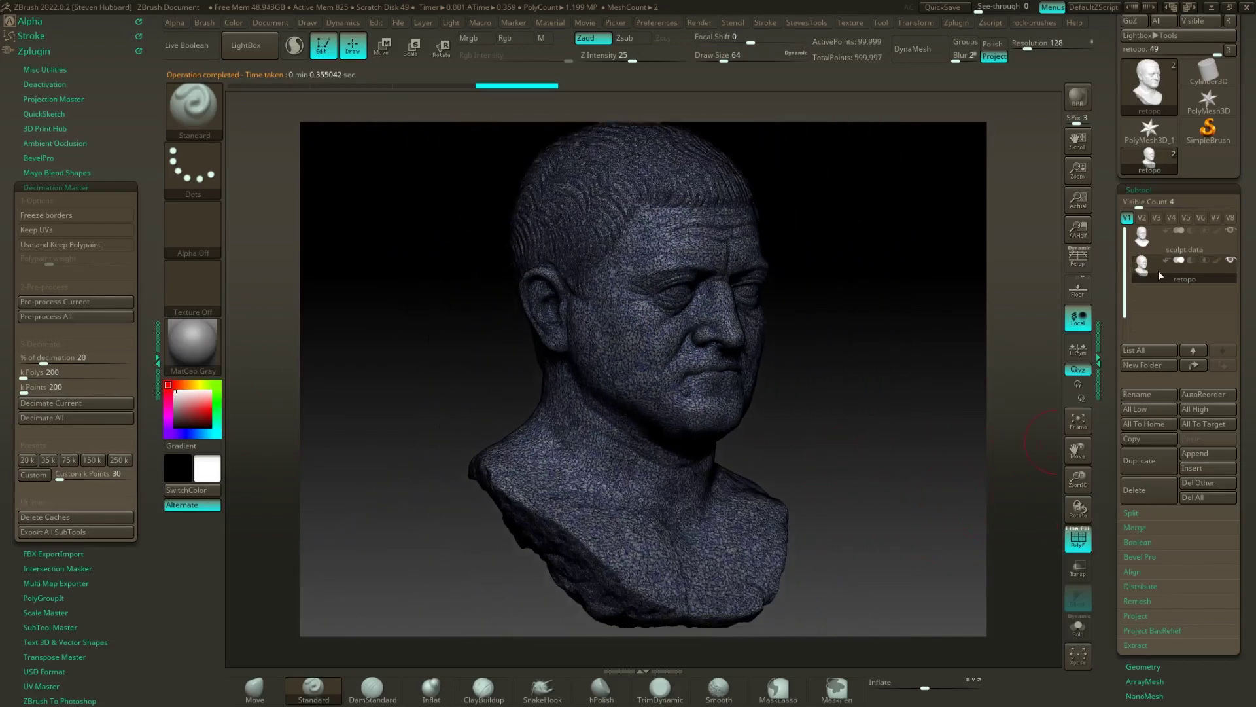
# Isolate the active subtool in Solo mode and compare the wireframe density of sculpt data and retopo around the face
pyautogui.click(1231, 231)
pyautogui.moveTo(820, 369); pyautogui.dragTo(874, 373)
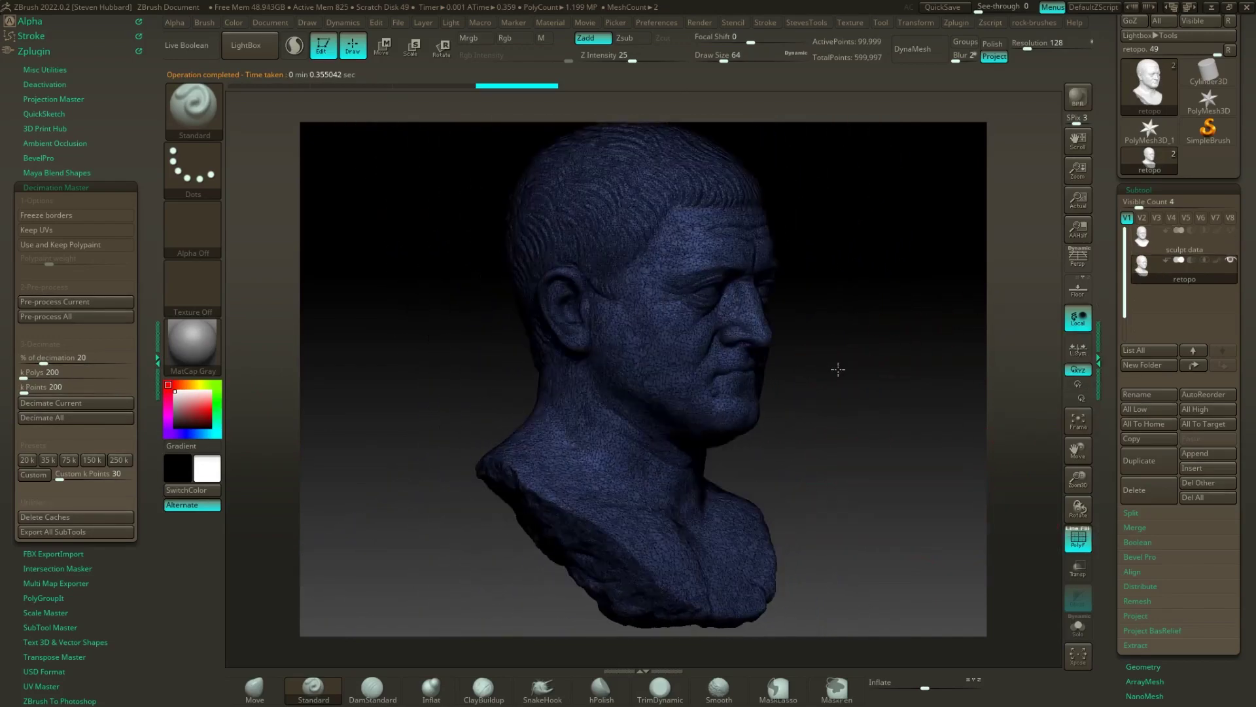
pyautogui.click(1215, 248)
pyautogui.keyDown('ctrl'); pyautogui.moveTo(851, 400); pyautogui.dragTo(854, 437, button='right'); pyautogui.keyUp('ctrl')
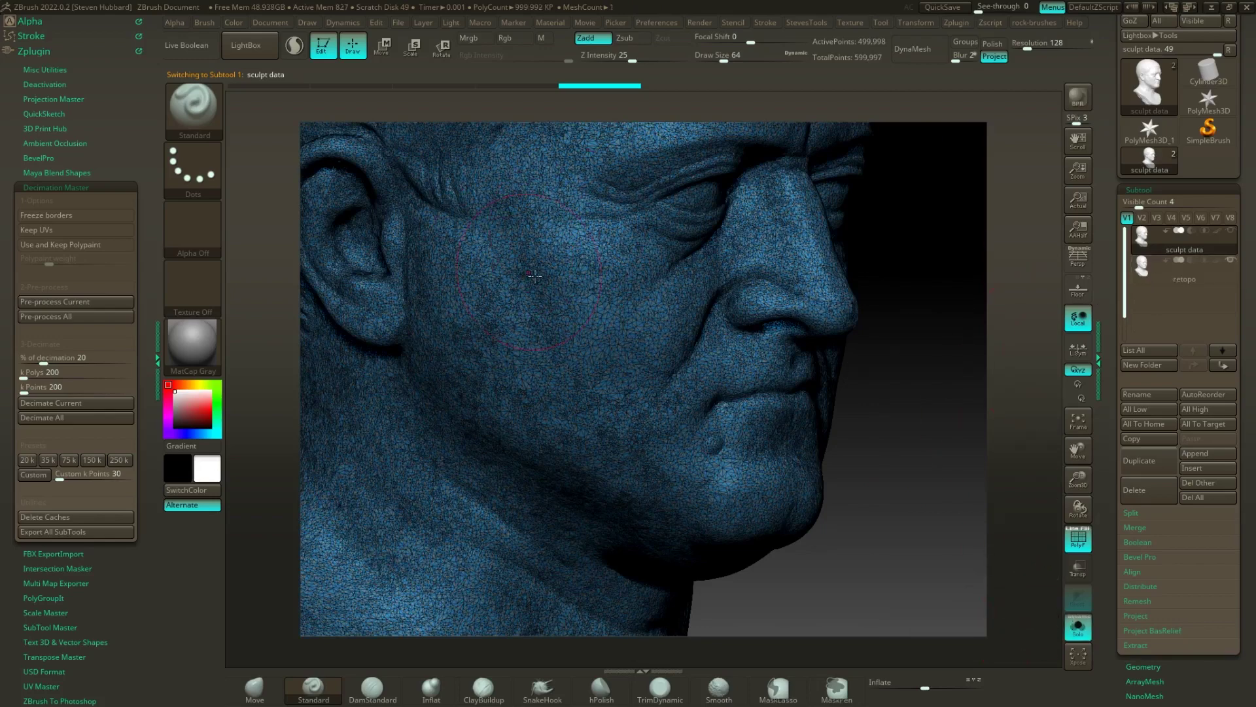
pyautogui.click(1150, 274)
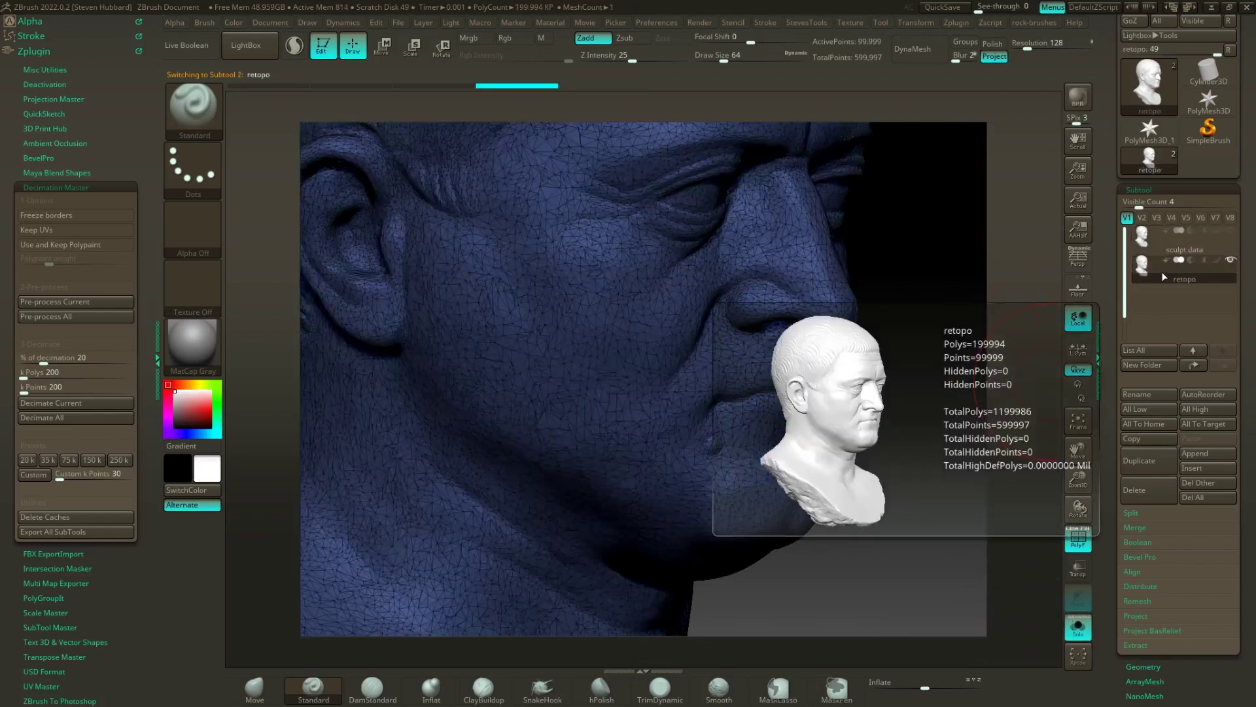
pyautogui.keyDown('alt'); pyautogui.moveTo(956, 266); pyautogui.dragTo(877, 280); pyautogui.keyUp('alt')
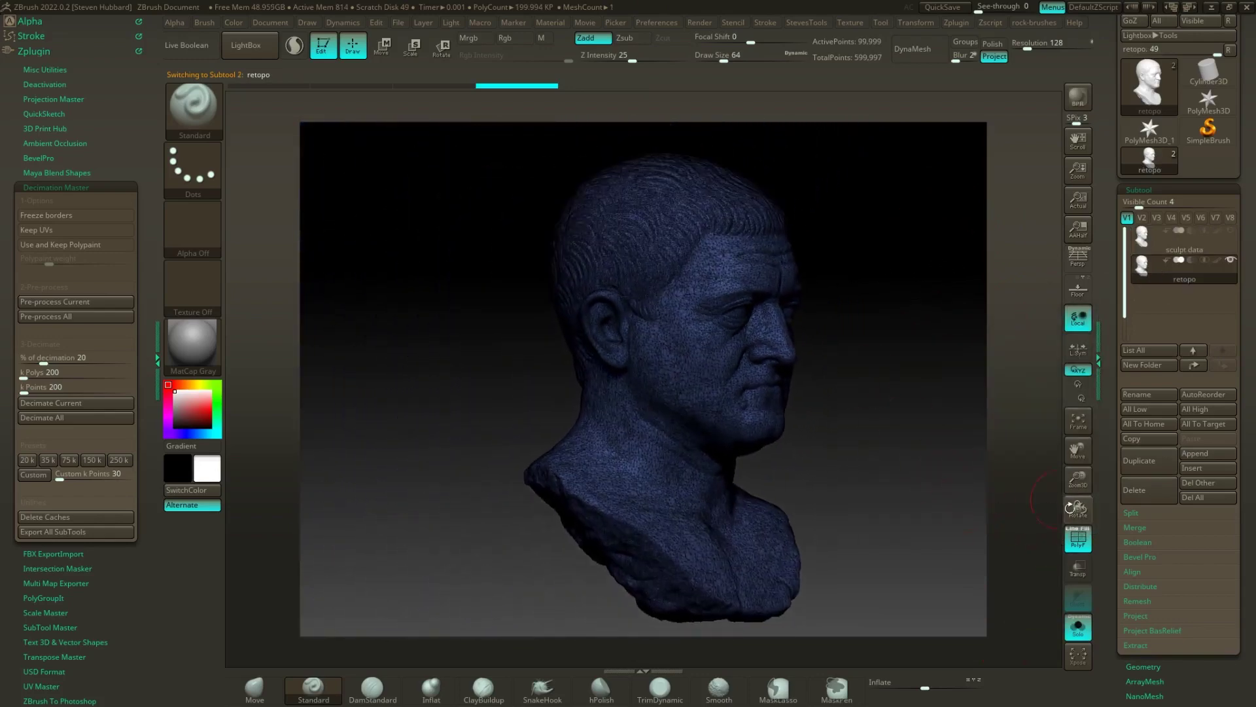
# Hide the wireframe and compare the shaded surface detail of the retopo bust with the sculpt data bust
pyautogui.click(1079, 538)
pyautogui.moveTo(1034, 530); pyautogui.dragTo(1061, 370)
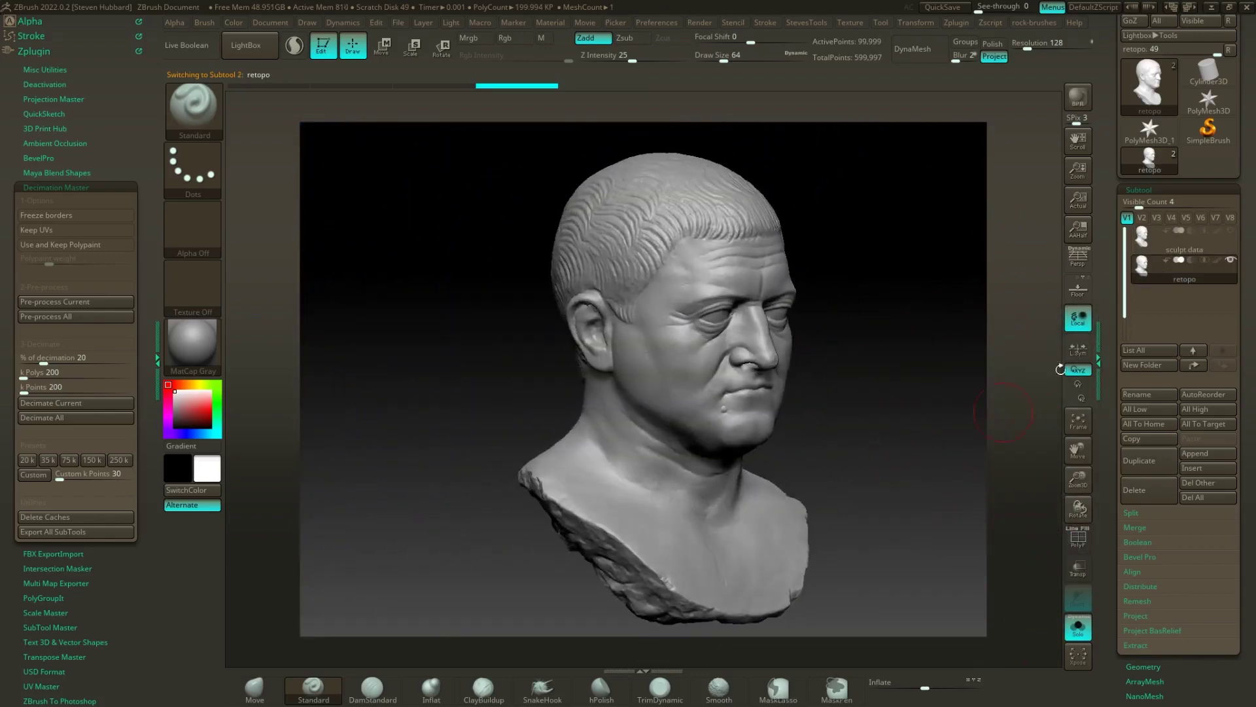
pyautogui.click(1152, 250)
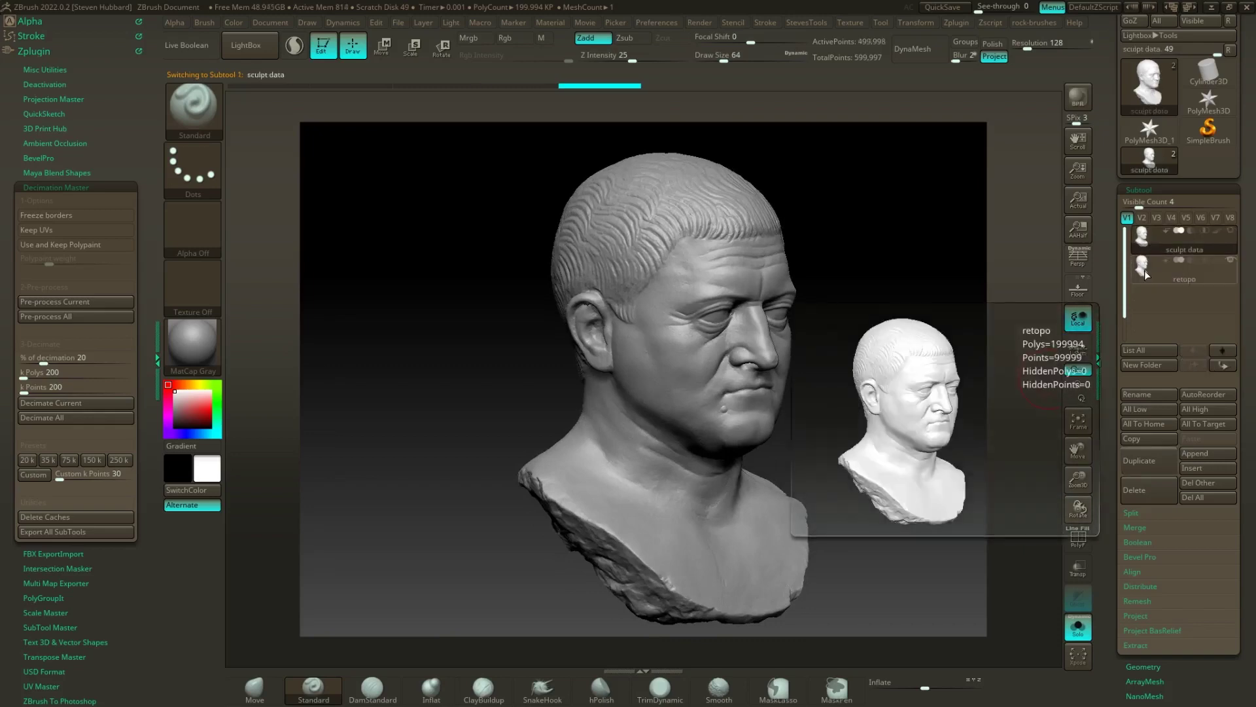
# Compare the shaded facial detail of the sculpt data and retopo subtools up close, leaving retopo active
pyautogui.keyDown('alt'); pyautogui.moveTo(827, 324); pyautogui.dragTo(760, 331); pyautogui.keyUp('alt')
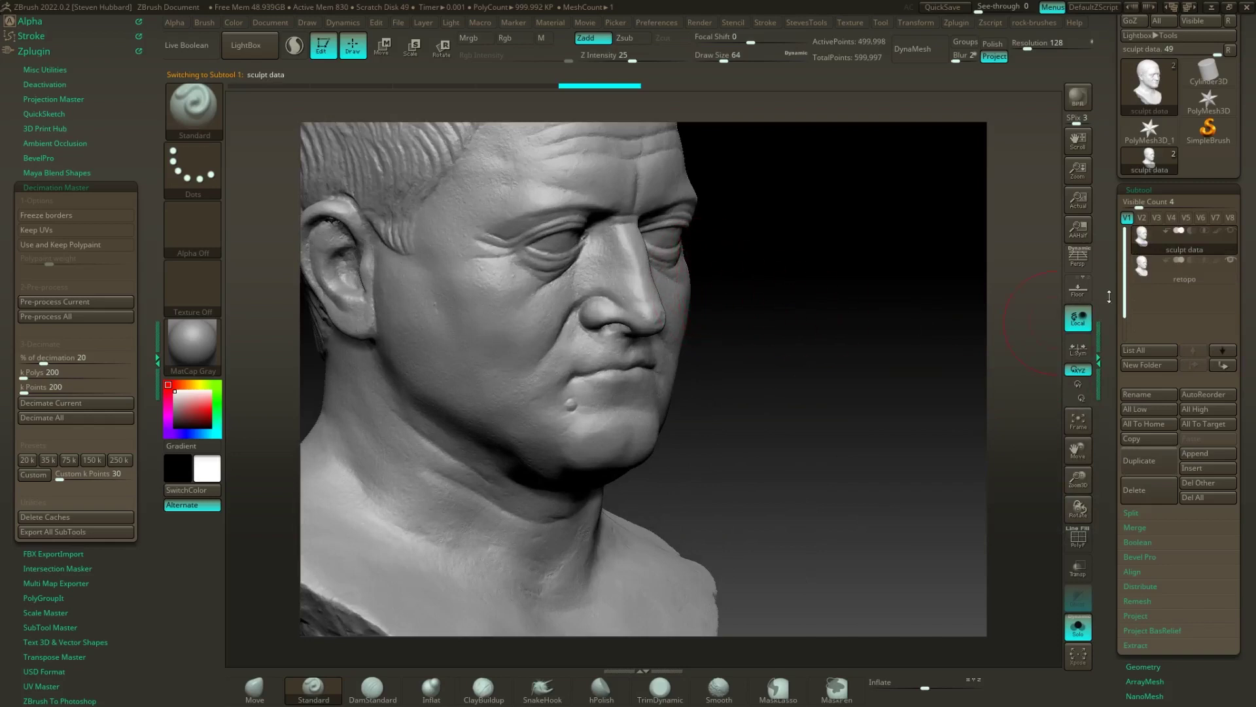
pyautogui.click(1160, 273)
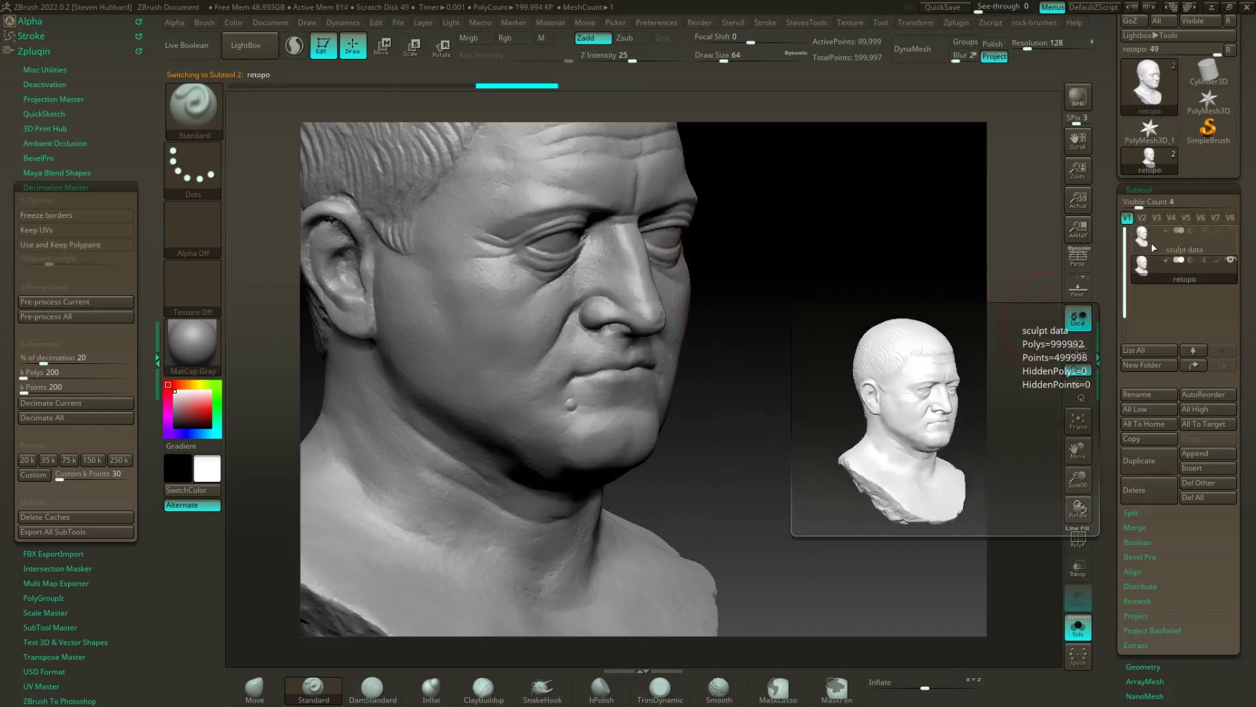
pyautogui.click(1152, 247)
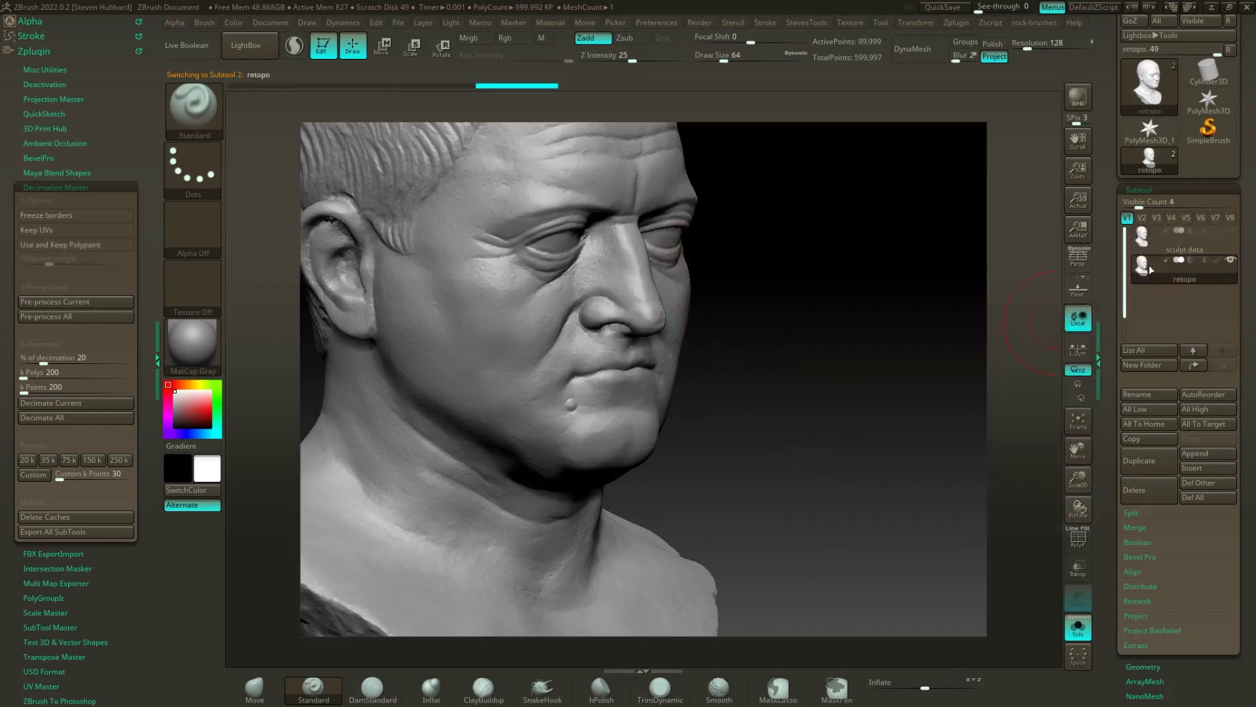
pyautogui.click(1147, 274)
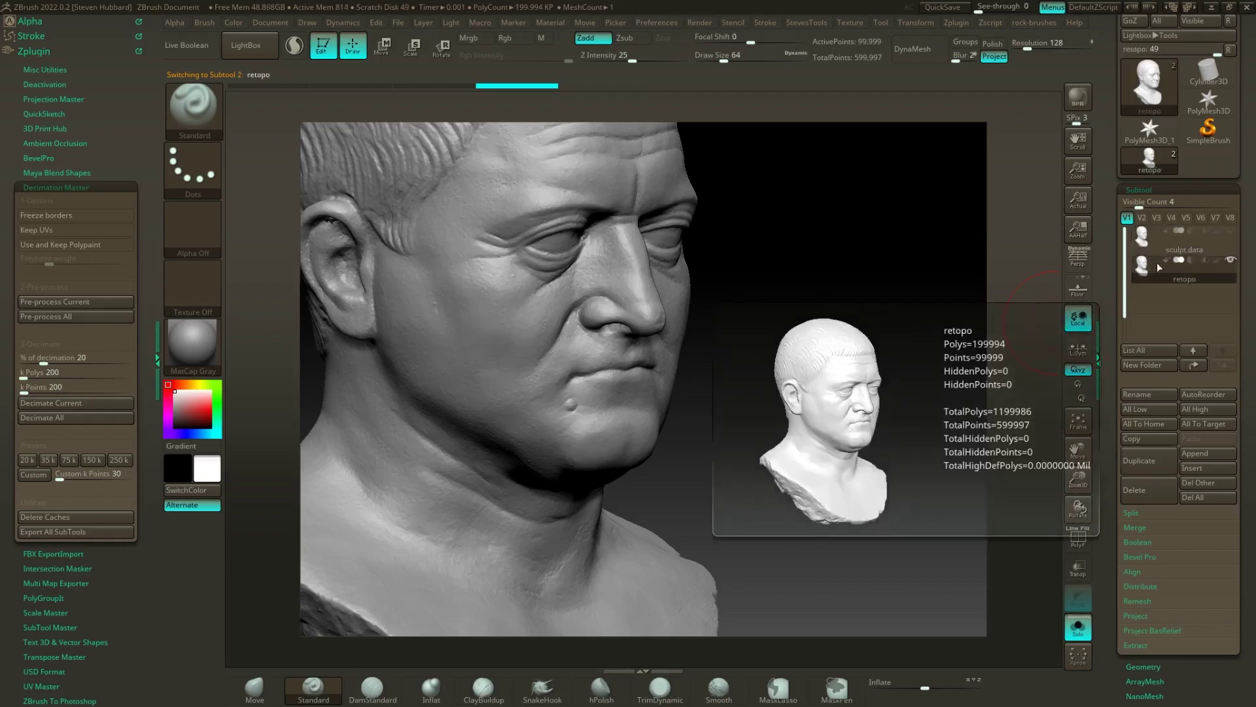
pyautogui.moveTo(833, 387)
pyautogui.keyDown('alt'); pyautogui.mouseDown()
pyautogui.moveTo(737, 376)
pyautogui.moveTo(813, 380)
pyautogui.mouseUp(); pyautogui.keyUp('alt')
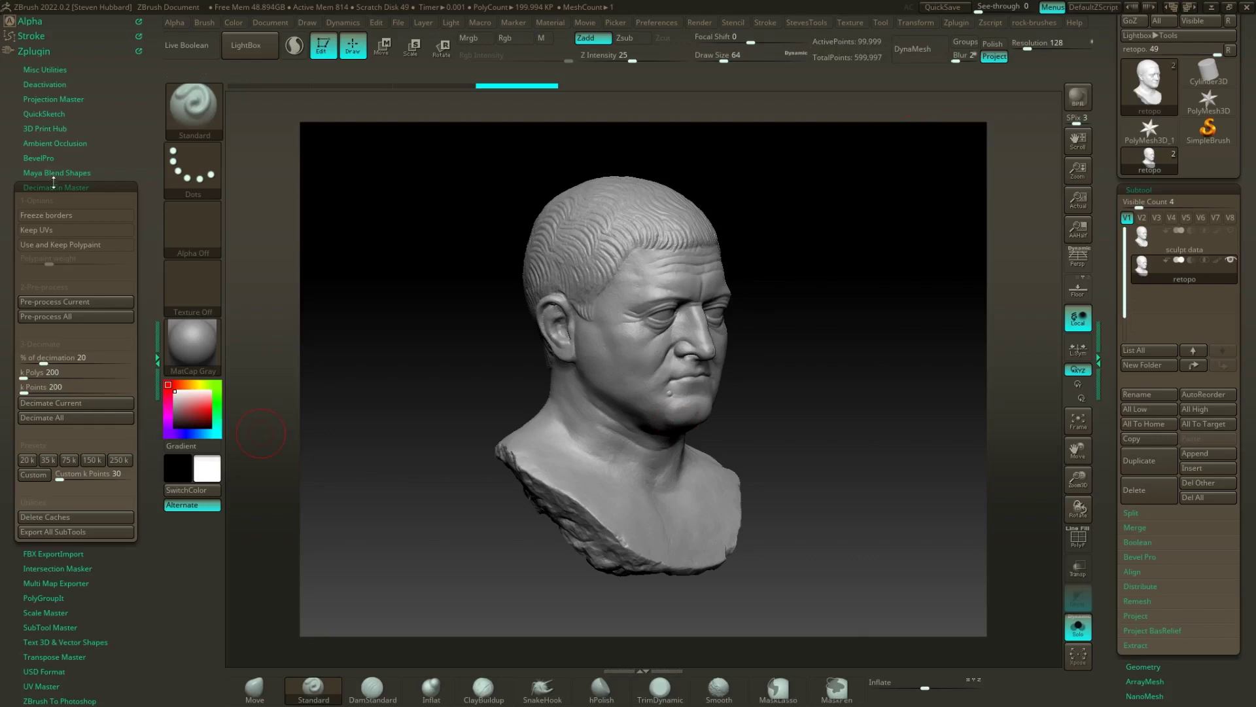
# Close the plugin tools and compare the whole sculpt data bust with the retopo bust, leaving retopo active
pyautogui.click(34, 51)
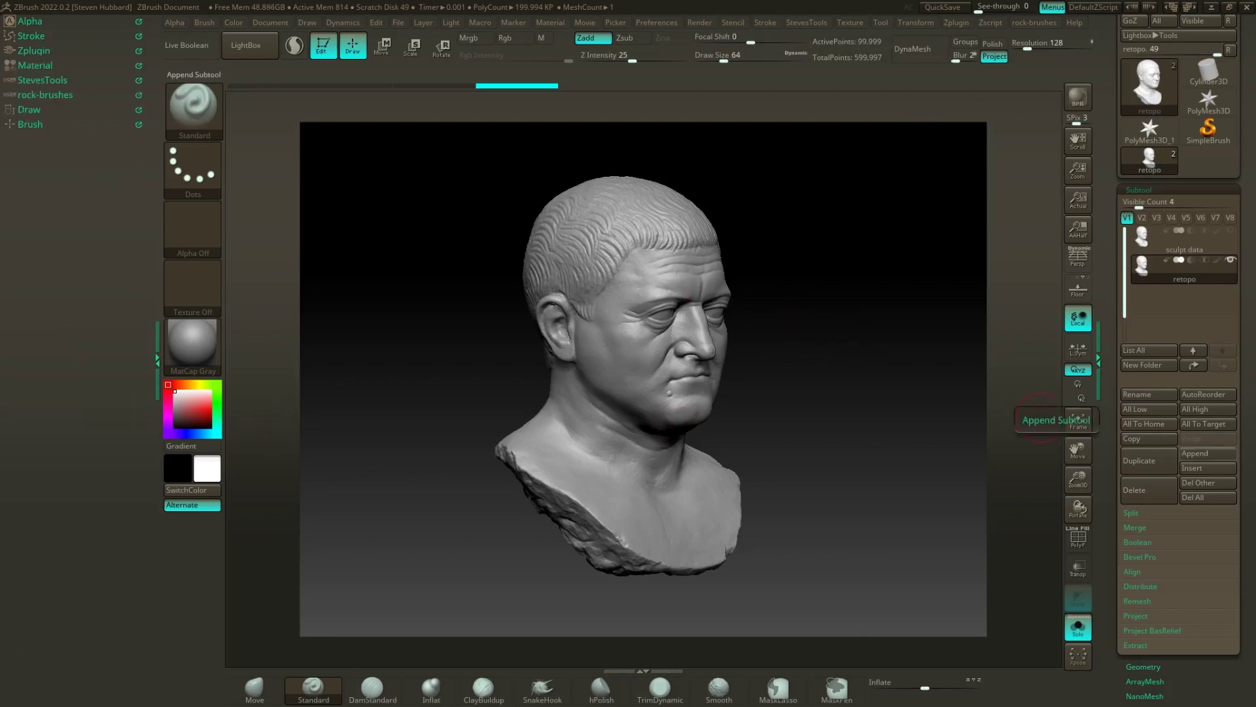
pyautogui.moveTo(833, 350)
pyautogui.mouseDown()
pyautogui.moveTo(877, 351)
pyautogui.moveTo(830, 351)
pyautogui.moveTo(823, 368)
pyautogui.mouseUp()
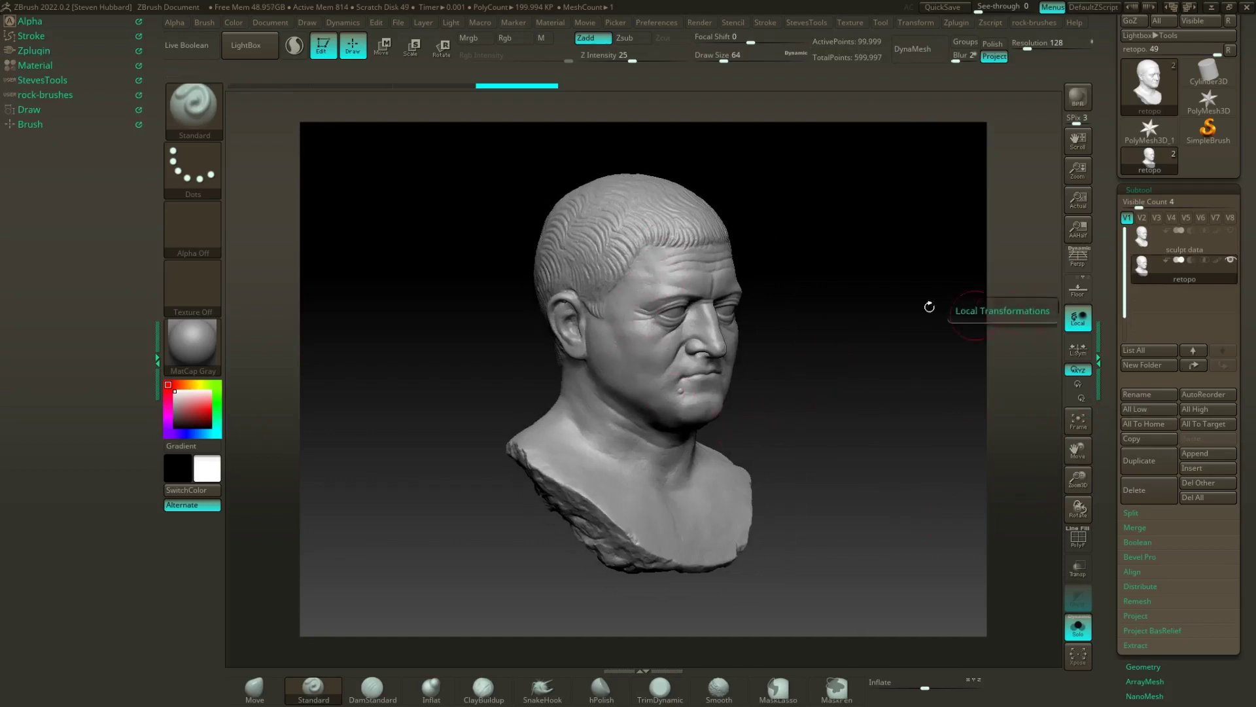
pyautogui.click(1153, 253)
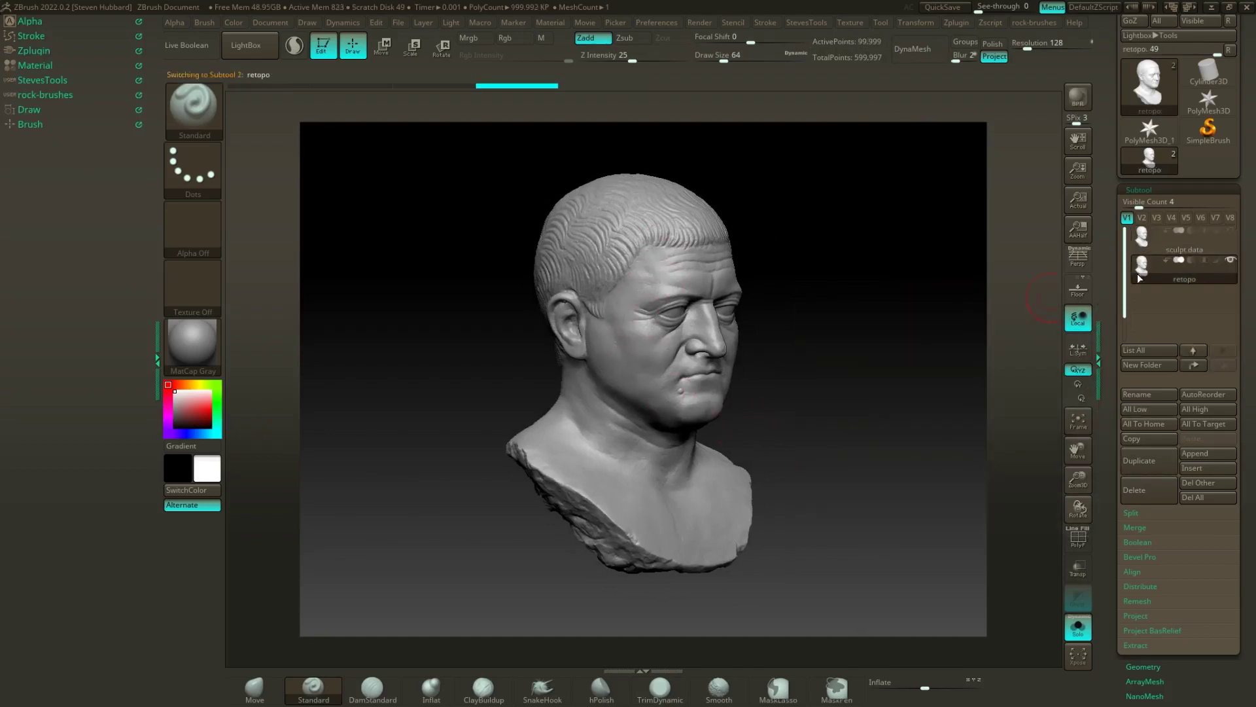
pyautogui.click(1173, 278)
pyautogui.moveTo(1170, 244)
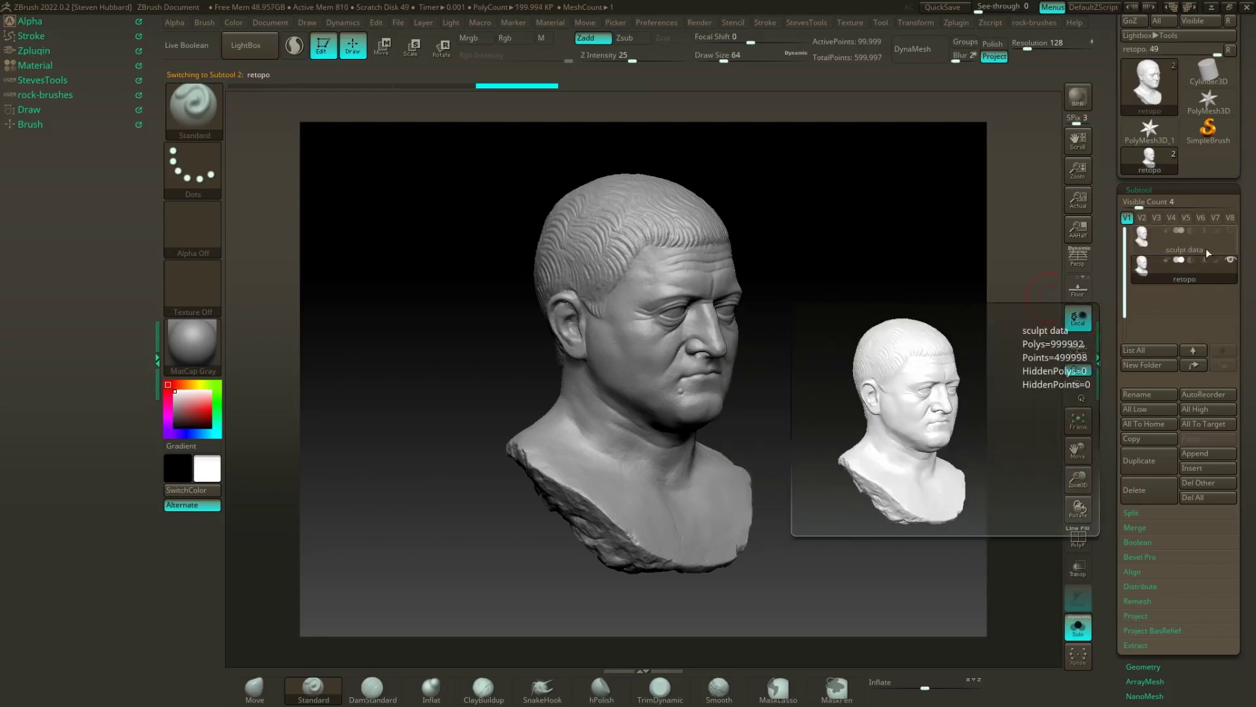
pyautogui.keyDown('alt'); pyautogui.moveTo(881, 362); pyautogui.dragTo(795, 384); pyautogui.keyUp('alt')
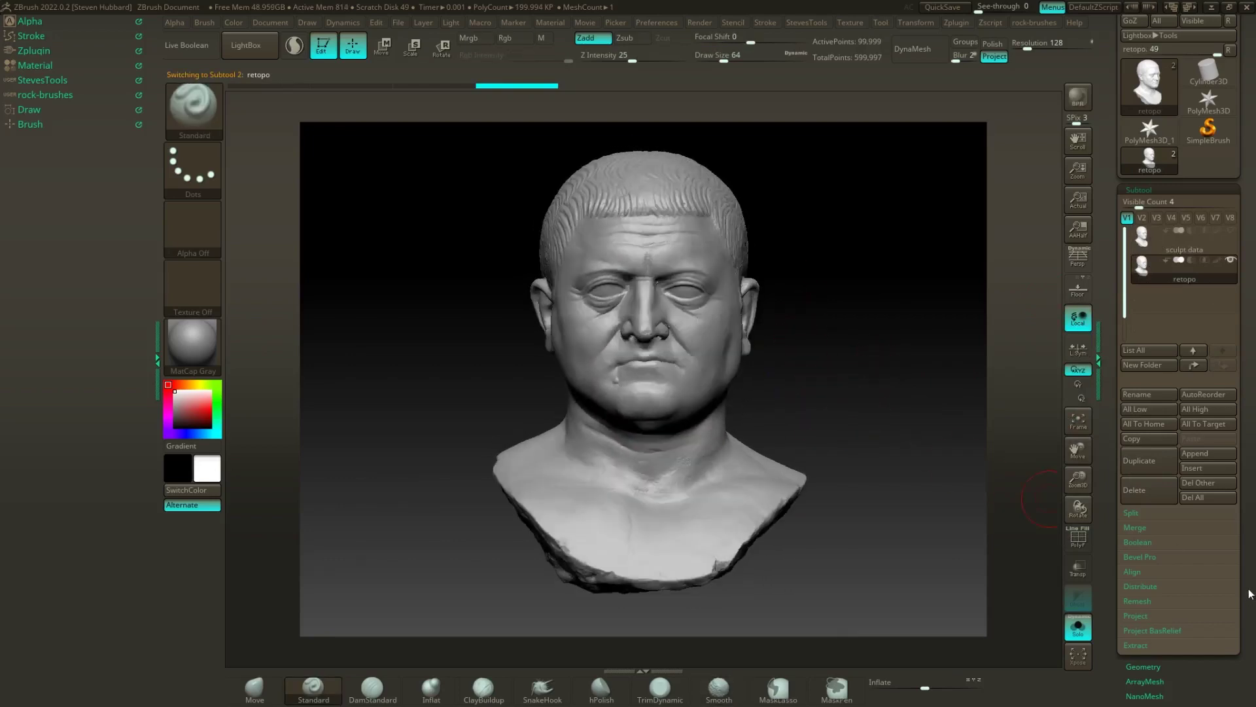
# Open the ZRemesher settings in the geometry options of the retopo subtool
pyautogui.scroll(-5, 1250, 594)
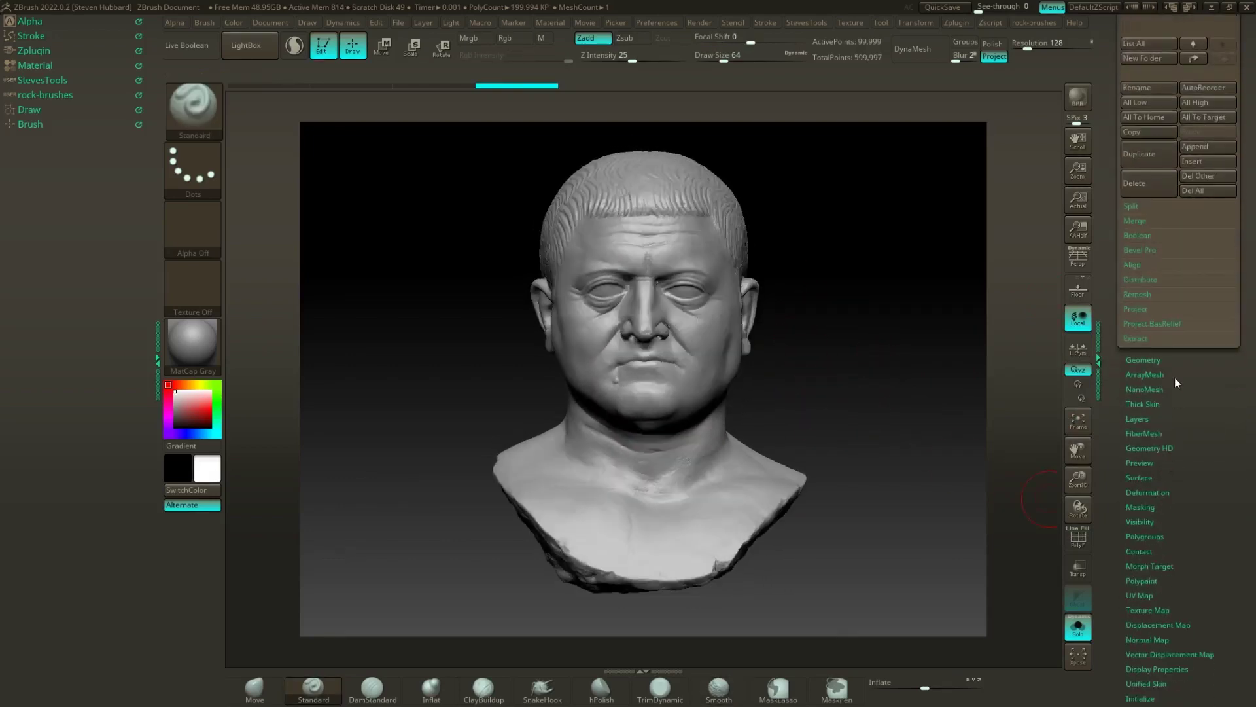
pyautogui.scroll(2, 1181, 365)
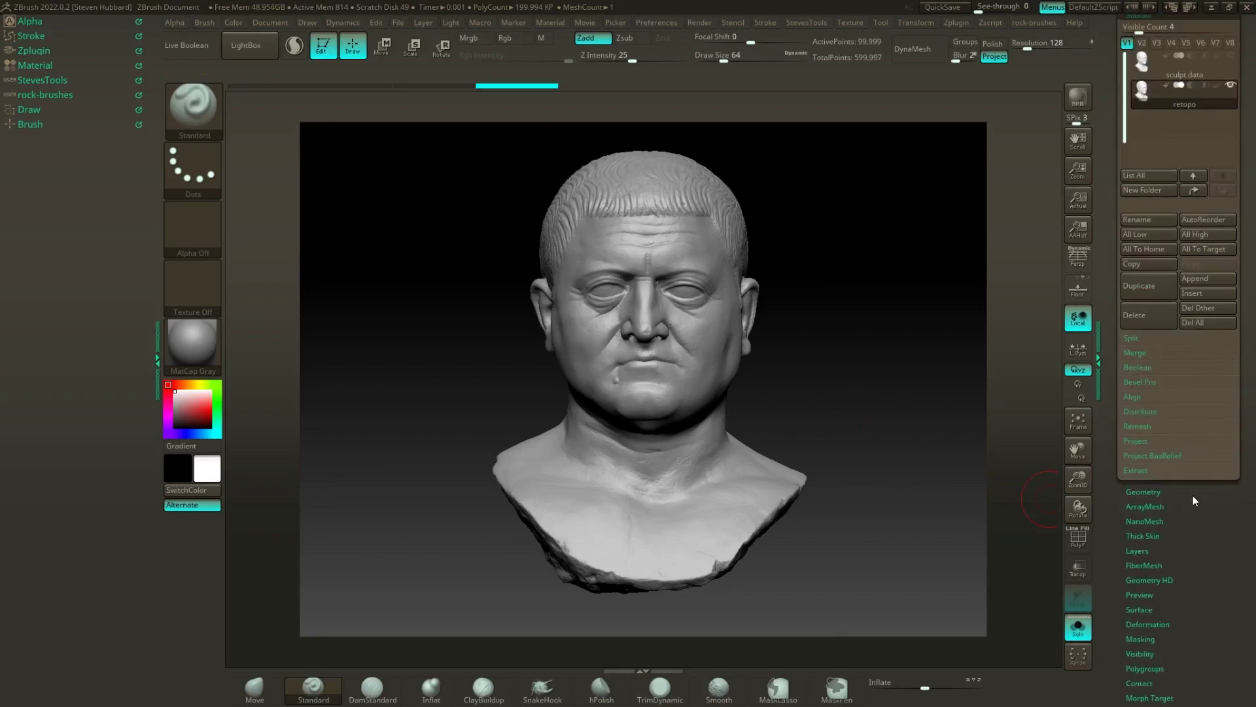
pyautogui.click(1151, 490)
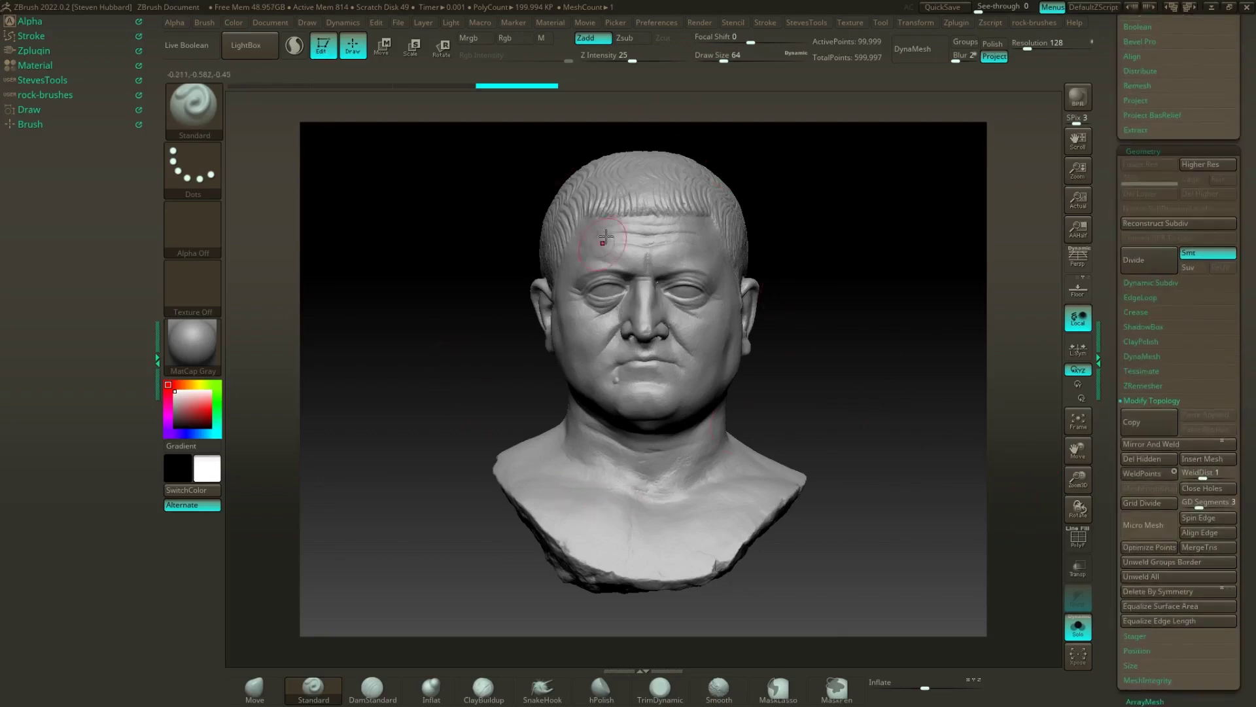
pyautogui.moveTo(797, 440); pyautogui.dragTo(849, 344)
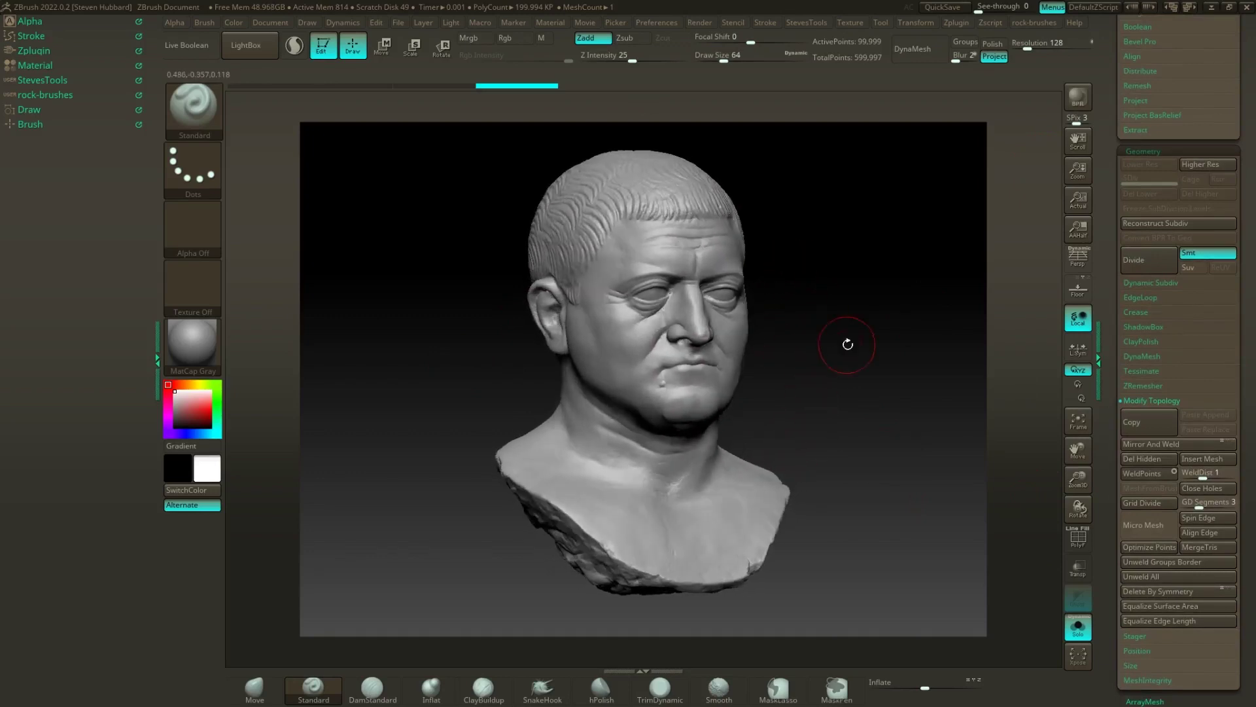
pyautogui.click(1136, 386)
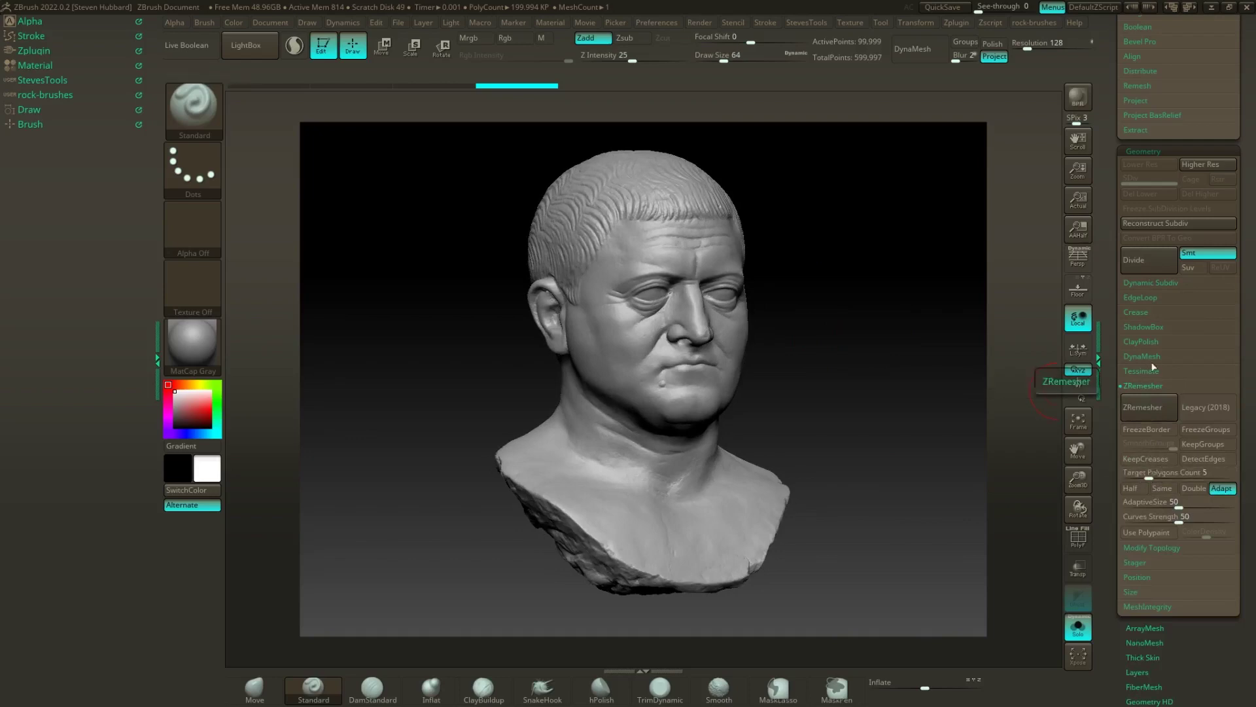
# Try remeshing the retopo bust with ZRemesher at a target polygons count of 5, check its wireframe, and undo the remesh
pyautogui.click(1149, 411)
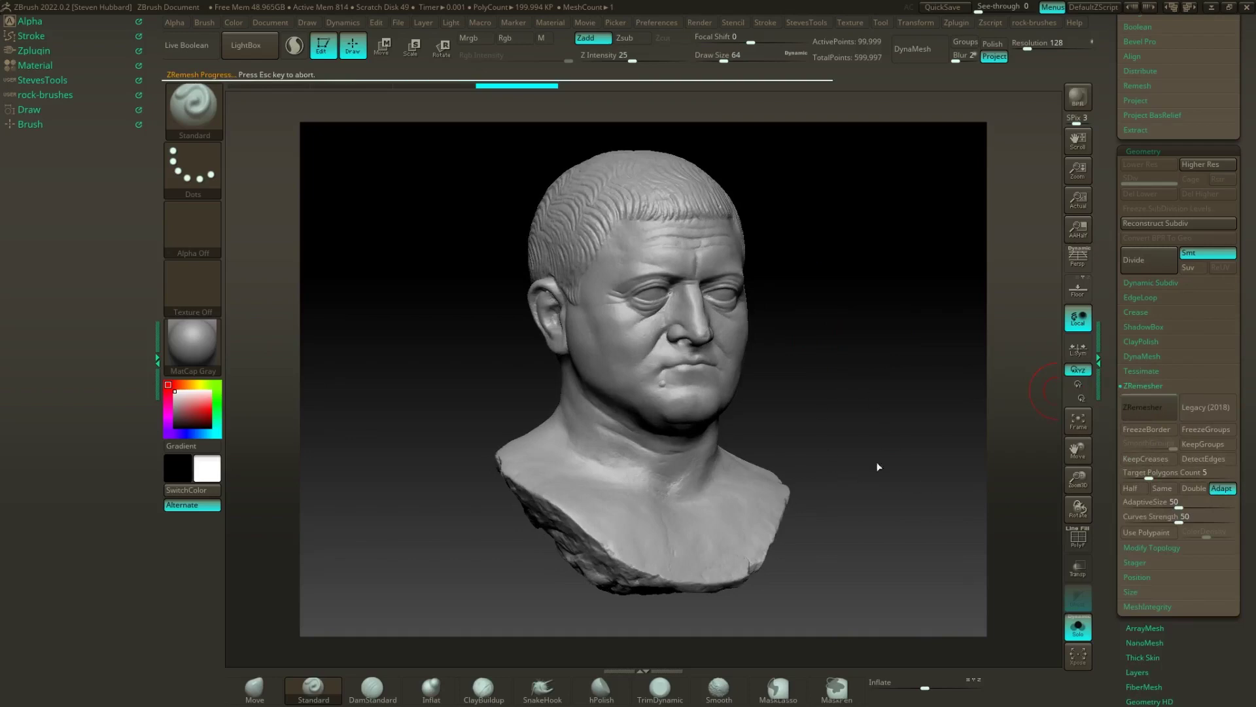
pyautogui.moveTo(874, 420)
pyautogui.mouseDown()
pyautogui.moveTo(854, 426)
pyautogui.moveTo(874, 351)
pyautogui.moveTo(856, 376)
pyautogui.moveTo(864, 406)
pyautogui.moveTo(937, 417)
pyautogui.moveTo(859, 403)
pyautogui.mouseUp()
pyautogui.click(1078, 538)
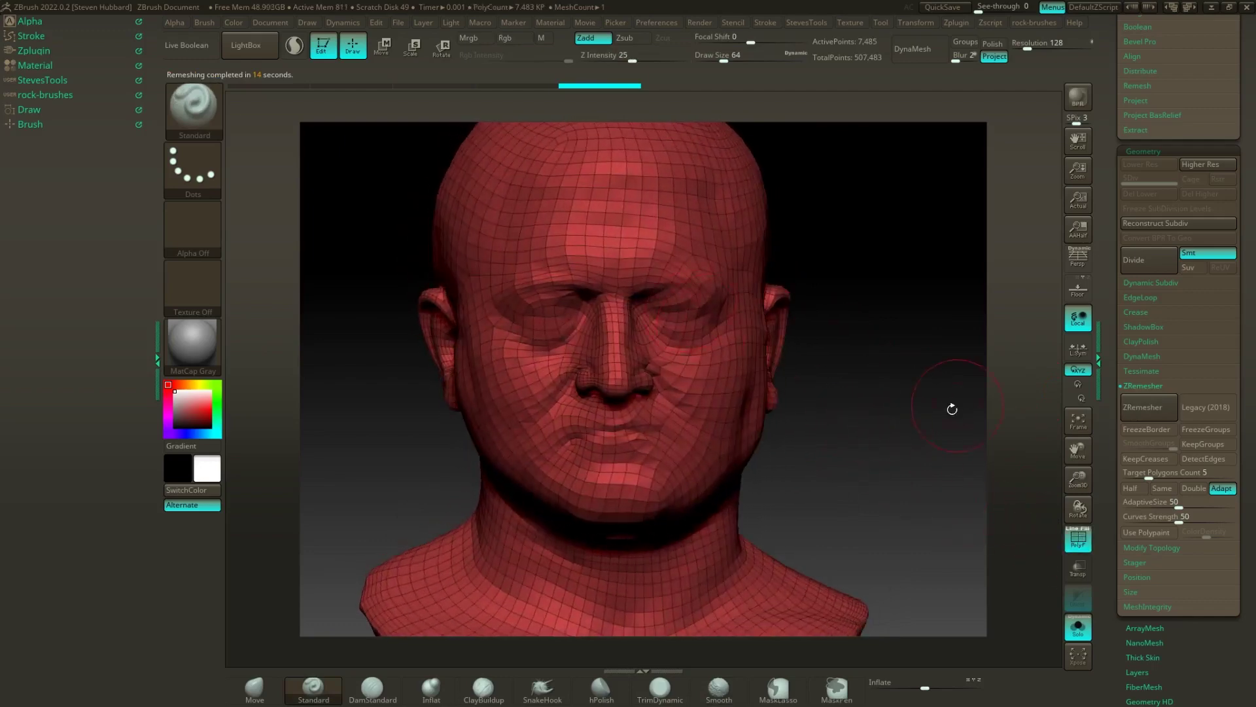
pyautogui.hotkey('ctrl', 'z')
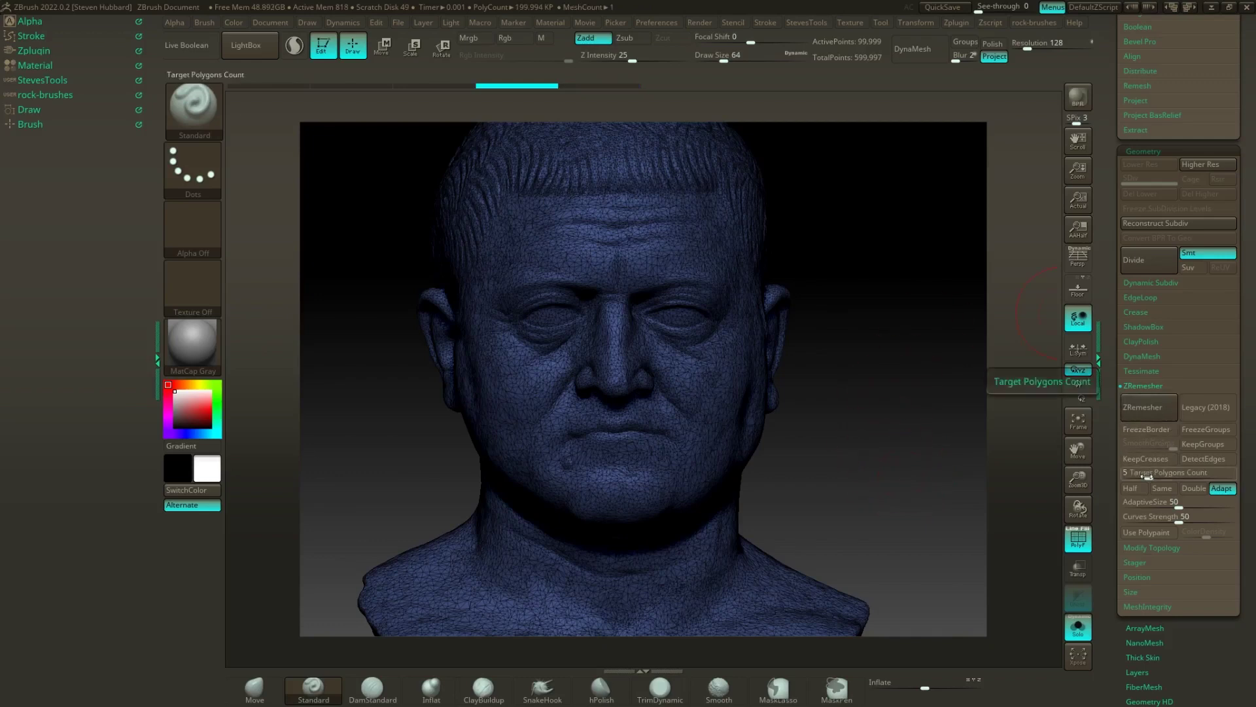
# Remesh the retopo bust with ZRemesher at a target polygons count of 86.69583 and hide the wireframe after checking it
pyautogui.moveTo(1146, 477); pyautogui.dragTo(1219, 480)
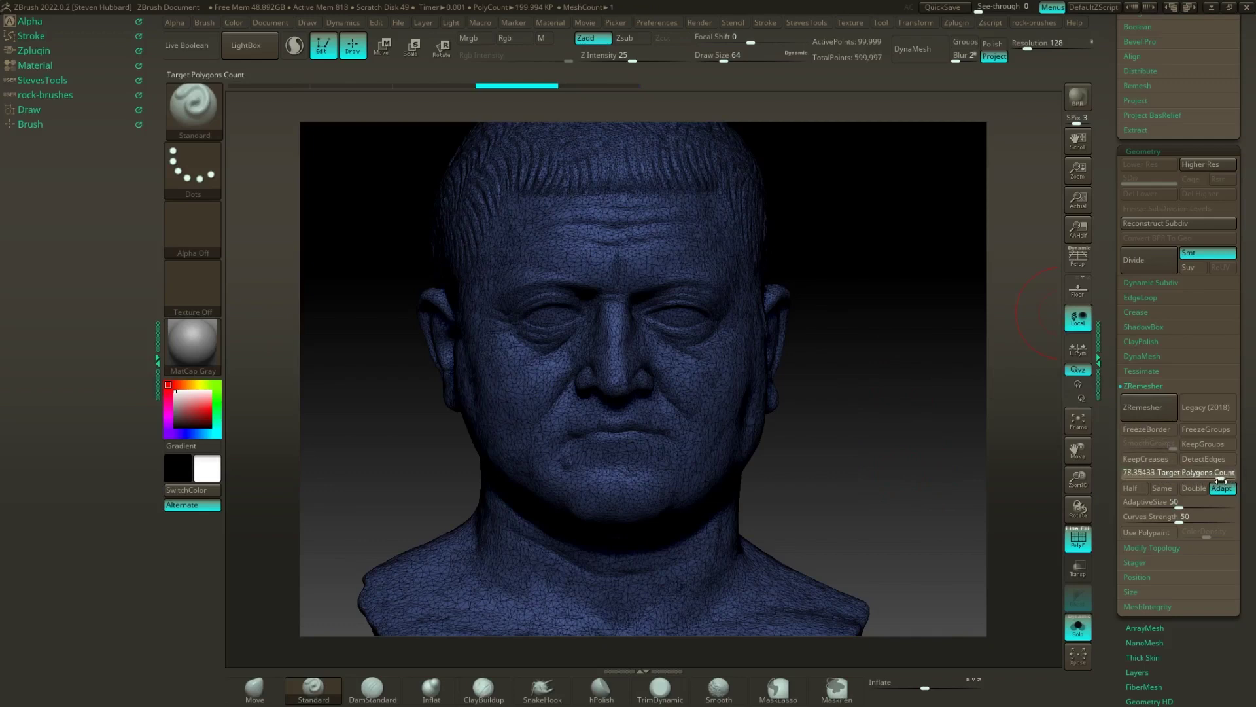
pyautogui.click(1142, 410)
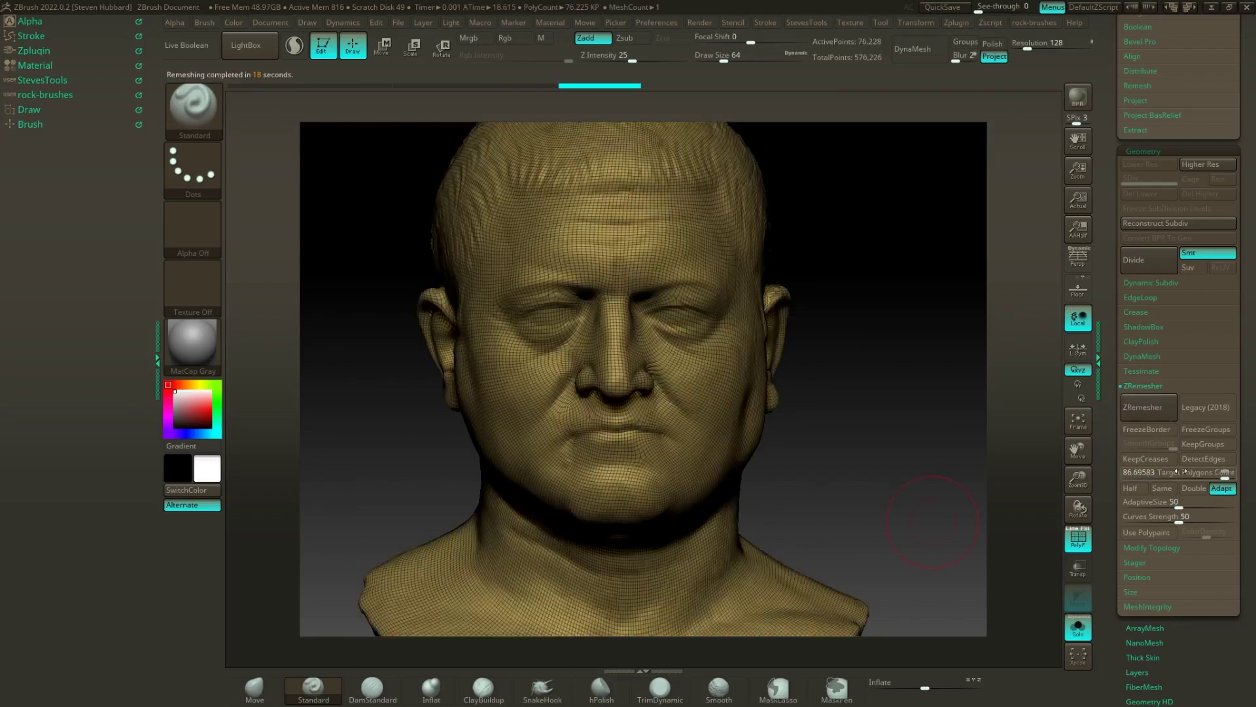
pyautogui.moveTo(795, 345); pyautogui.dragTo(953, 501)
pyautogui.click(1078, 538)
pyautogui.moveTo(892, 443); pyautogui.dragTo(846, 446)
pyautogui.moveTo(783, 377); pyautogui.dragTo(813, 421)
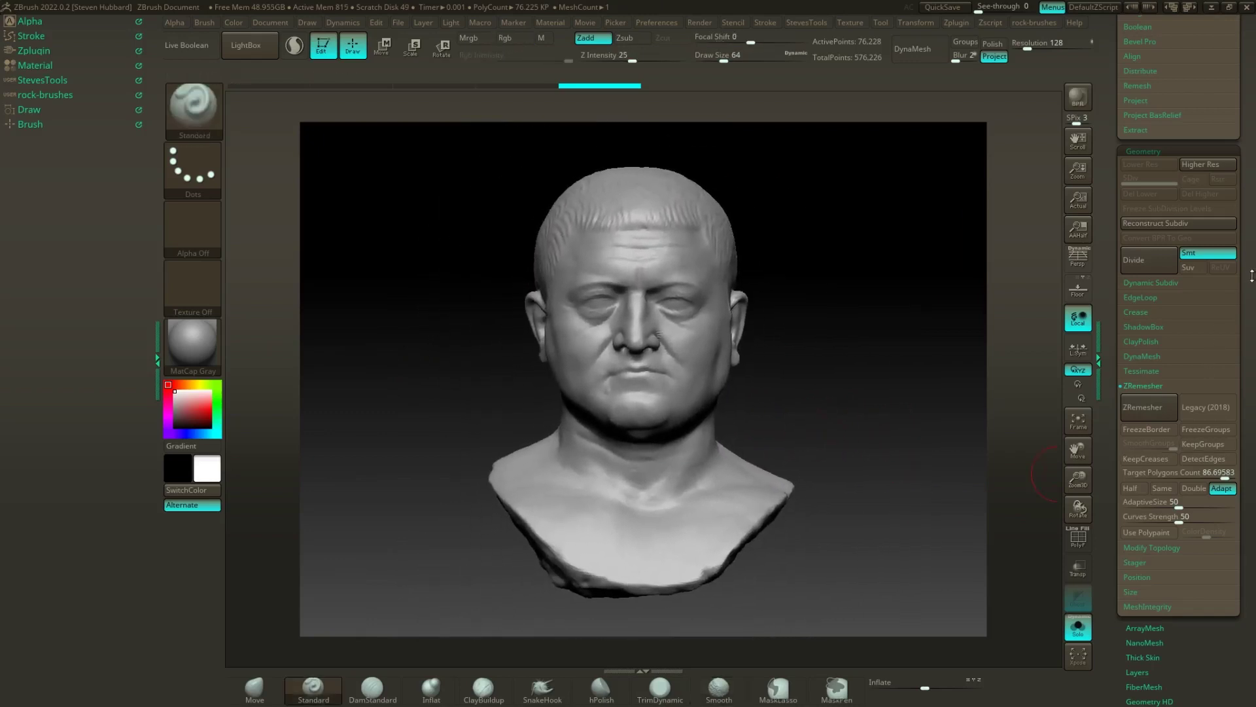
# Close the ZRemesher settings and make the sculpt data subtool visible while keeping retopo active
pyautogui.moveTo(1252, 275); pyautogui.dragTo(1133, 386)
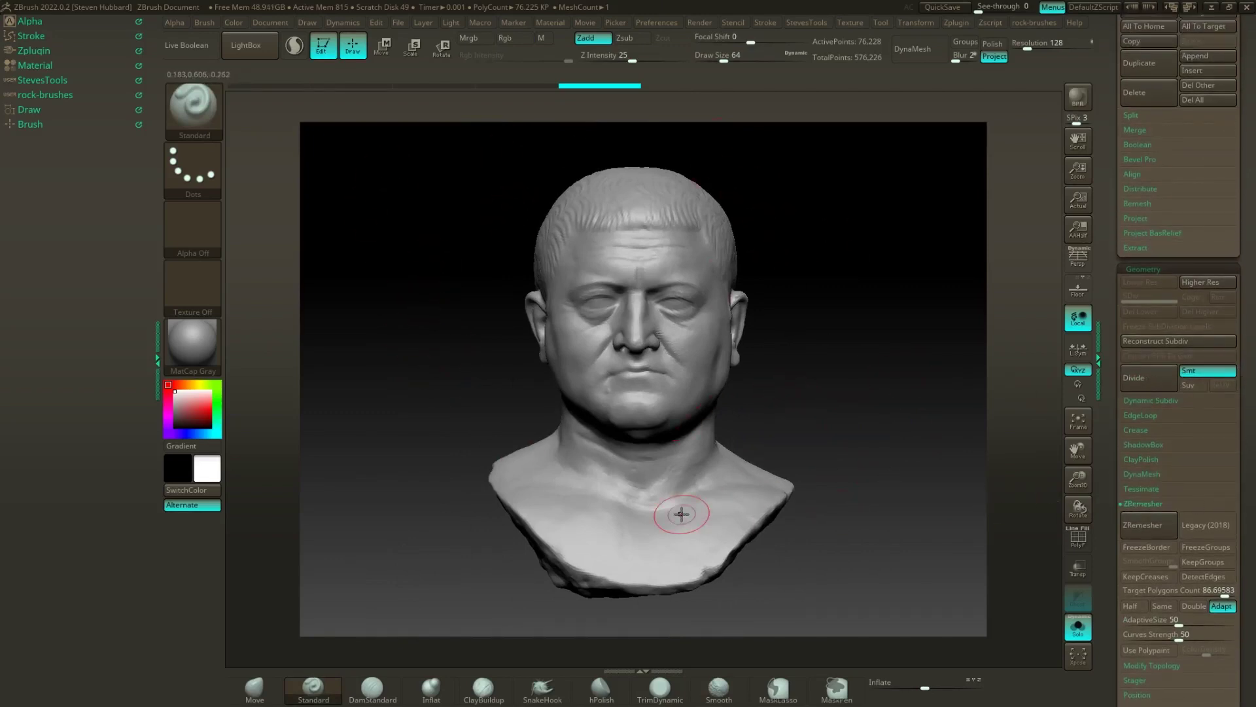
pyautogui.click(1147, 506)
pyautogui.moveTo(1244, 406); pyautogui.dragTo(1245, 526)
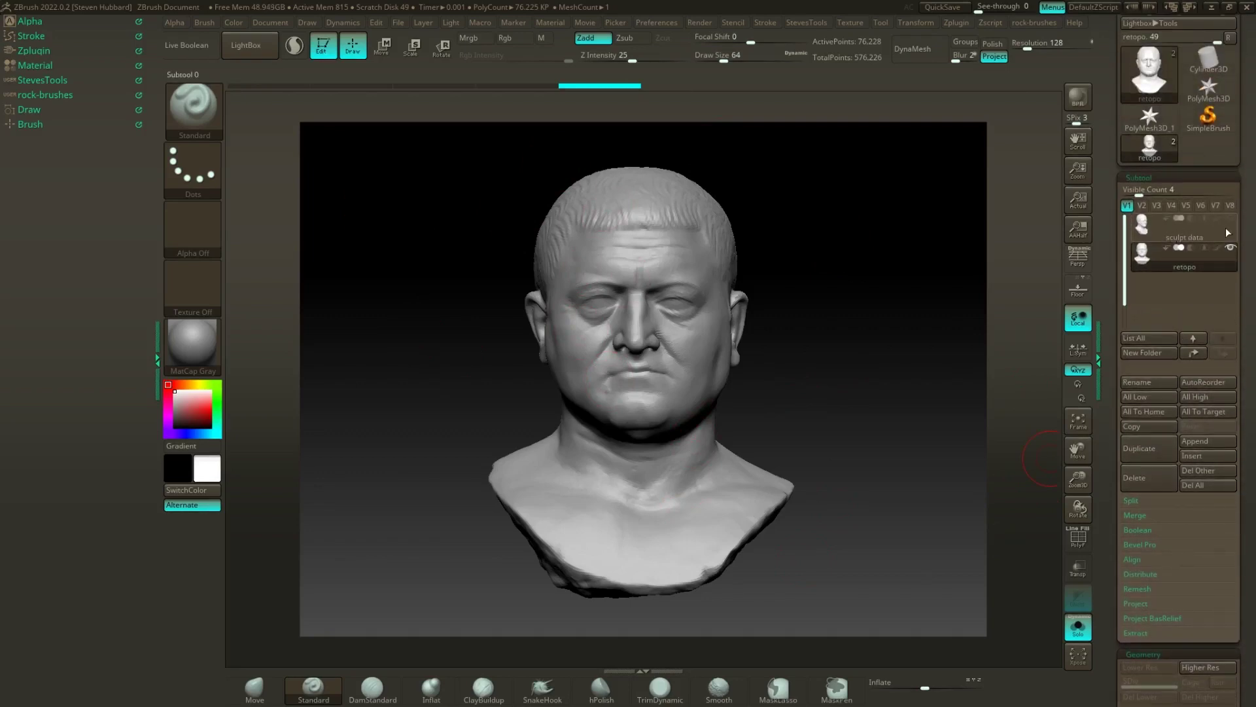
pyautogui.moveTo(1223, 219)
pyautogui.scroll(-1, 1194, 499)
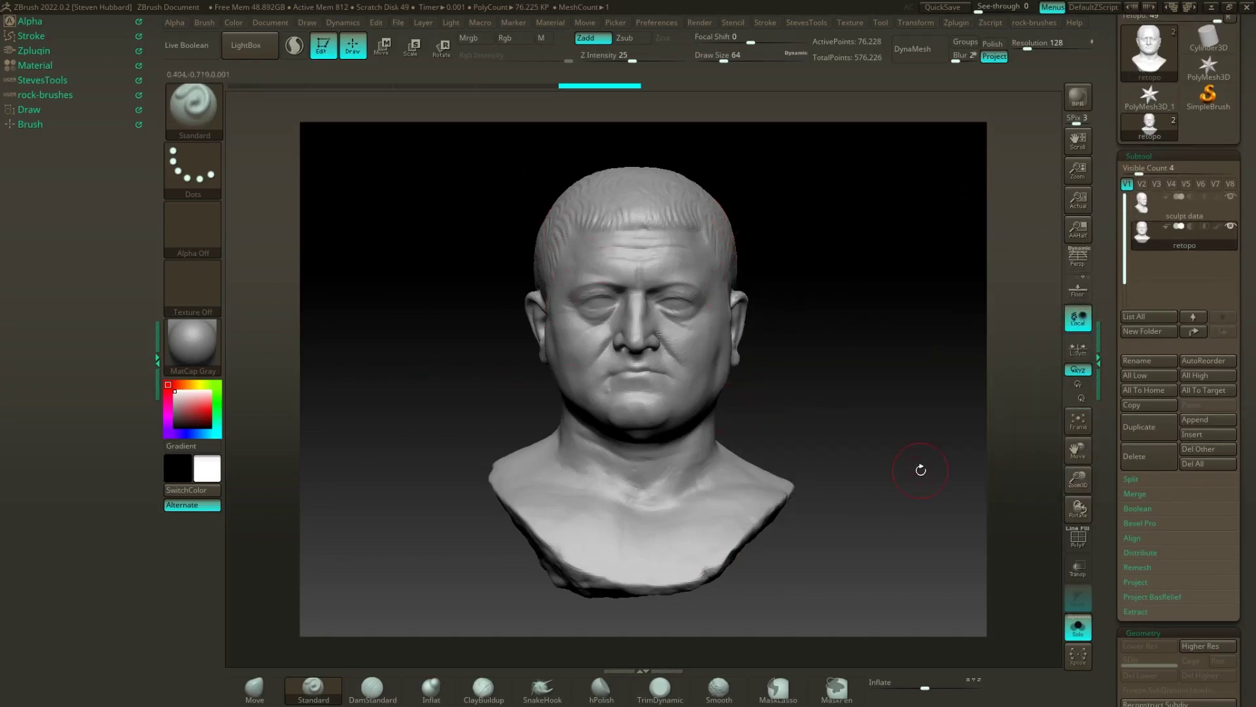
pyautogui.scroll(-1, 1208, 255)
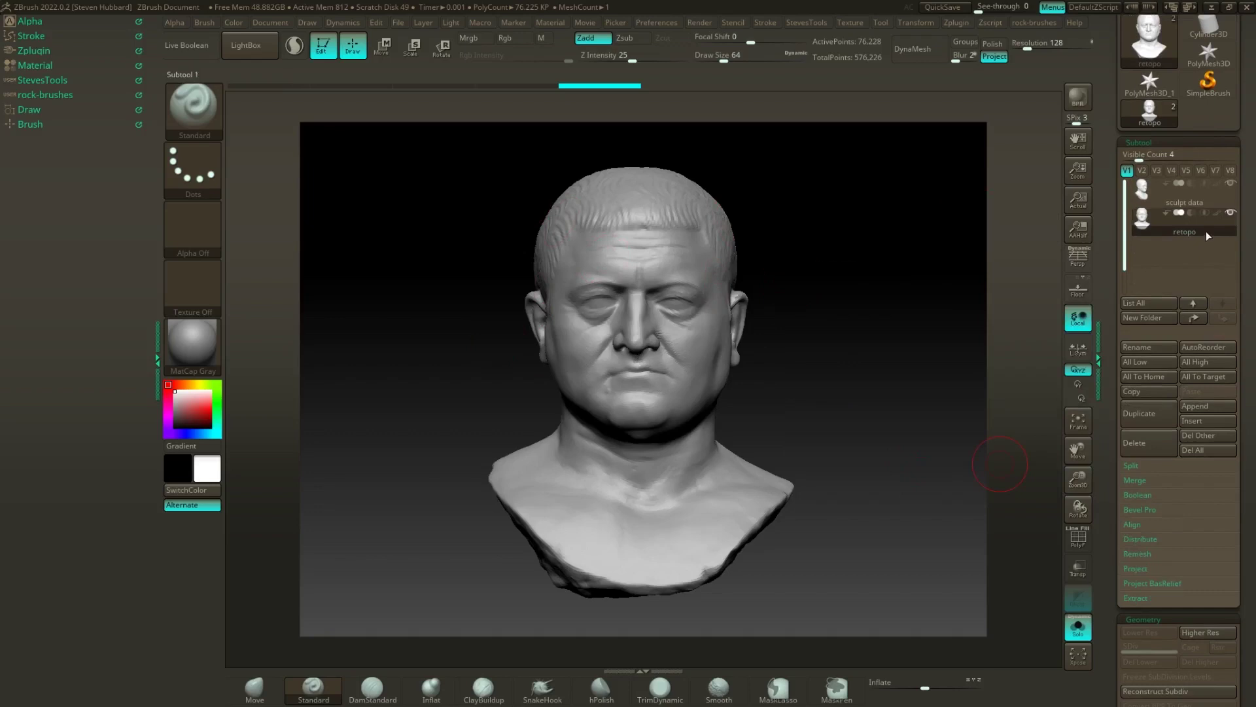
# Project all detail from the sculpt data subtool onto the remeshed retopo subtool
pyautogui.moveTo(1244, 336); pyautogui.dragTo(1242, 233)
pyautogui.click(1137, 329)
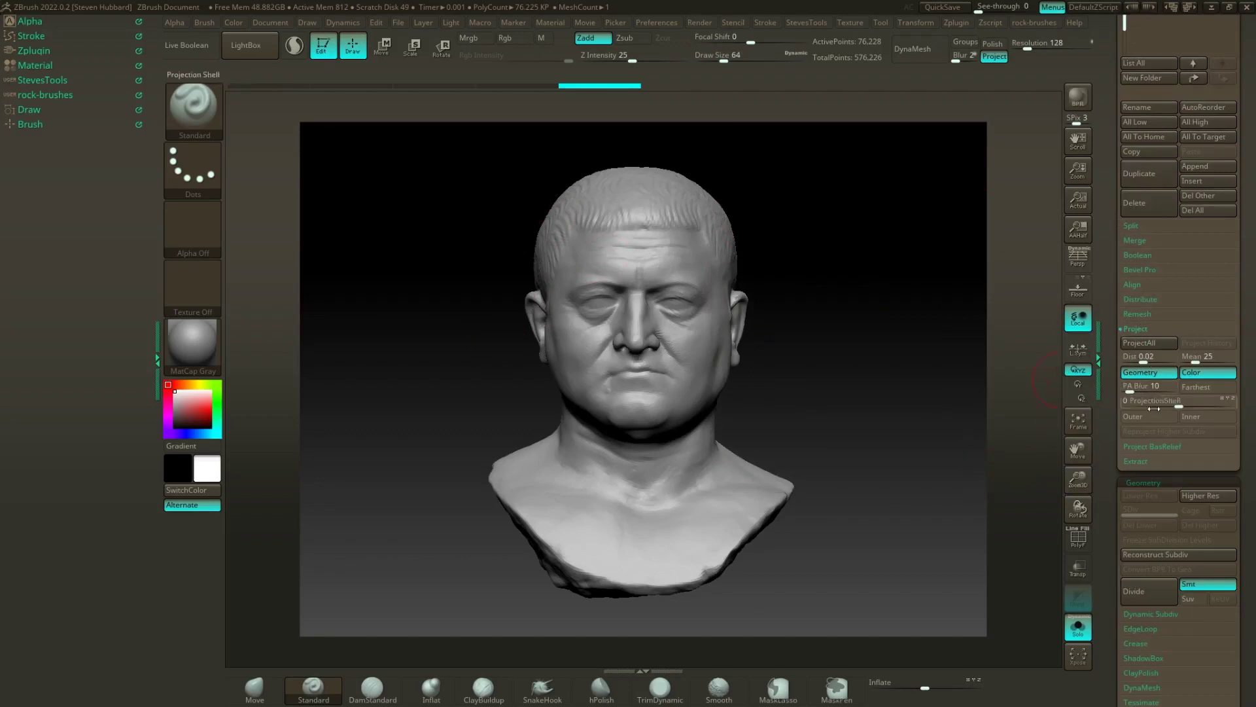
pyautogui.click(1139, 343)
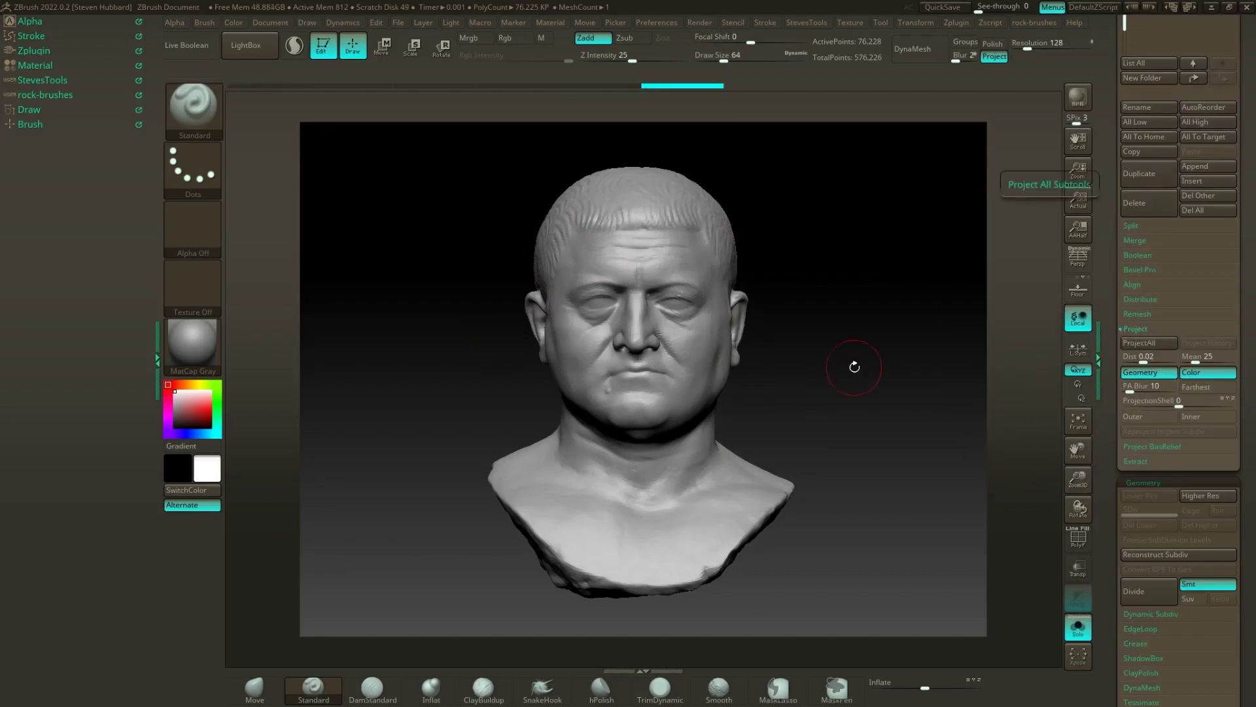
# Compare the retopo bust before and after projection through the undo history and examine its wireframe
pyautogui.moveTo(887, 348); pyautogui.dragTo(785, 354)
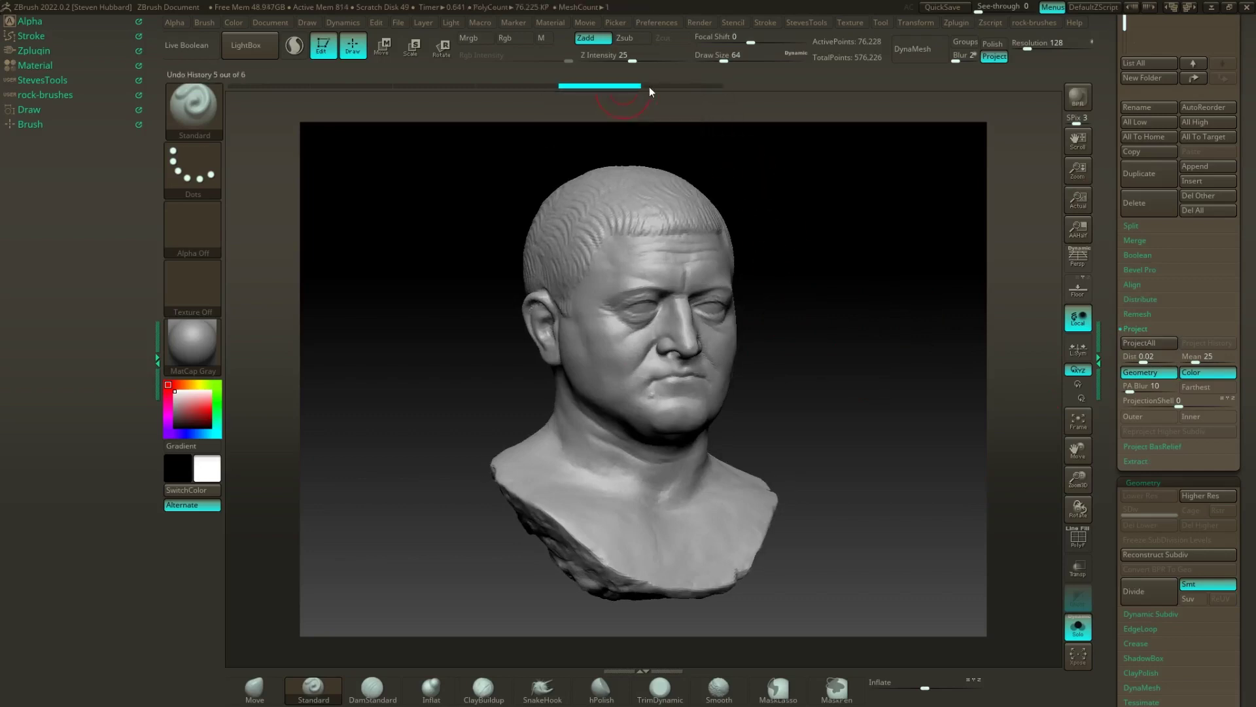
pyautogui.moveTo(808, 248)
pyautogui.mouseDown()
pyautogui.moveTo(841, 253)
pyautogui.moveTo(810, 250)
pyautogui.mouseUp()
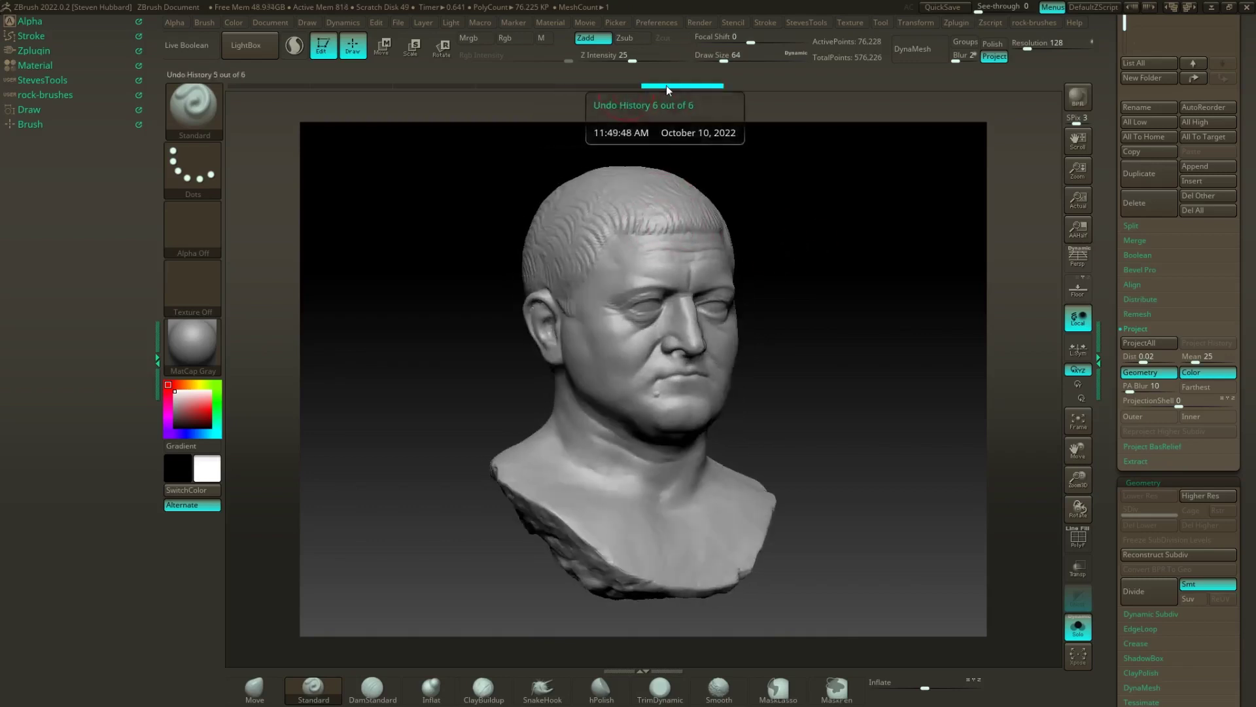
pyautogui.click(1078, 540)
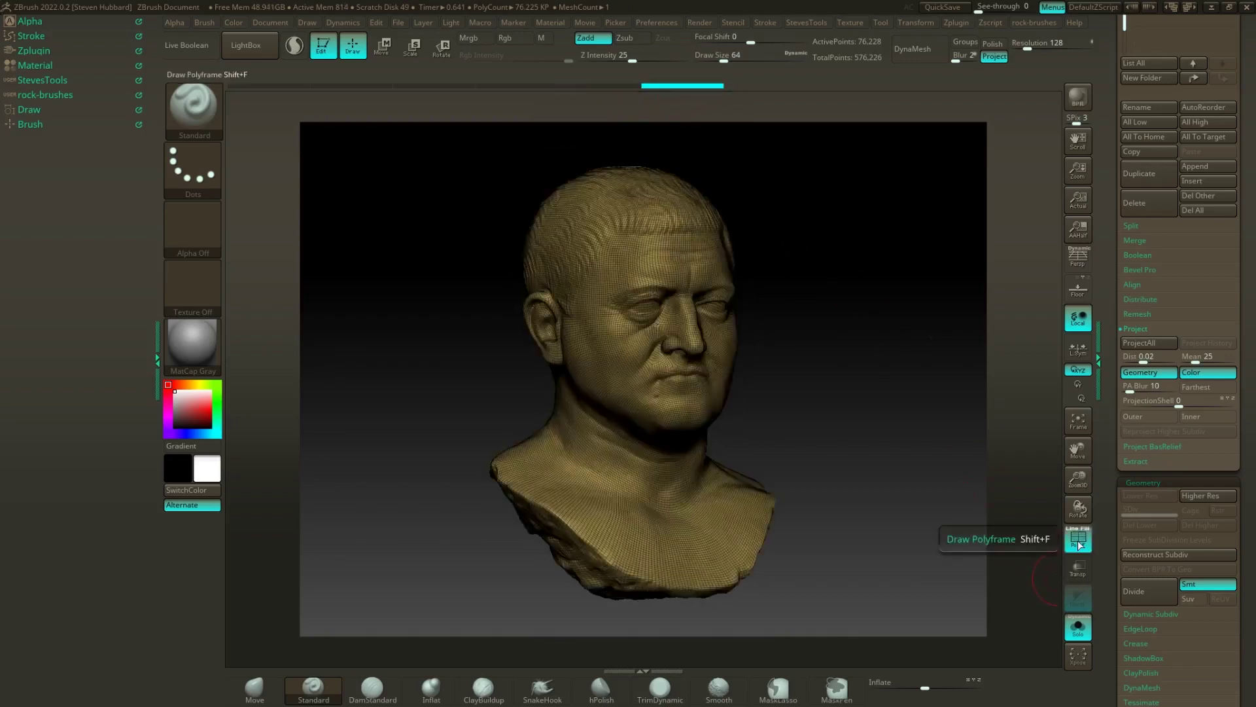
pyautogui.click(1080, 542)
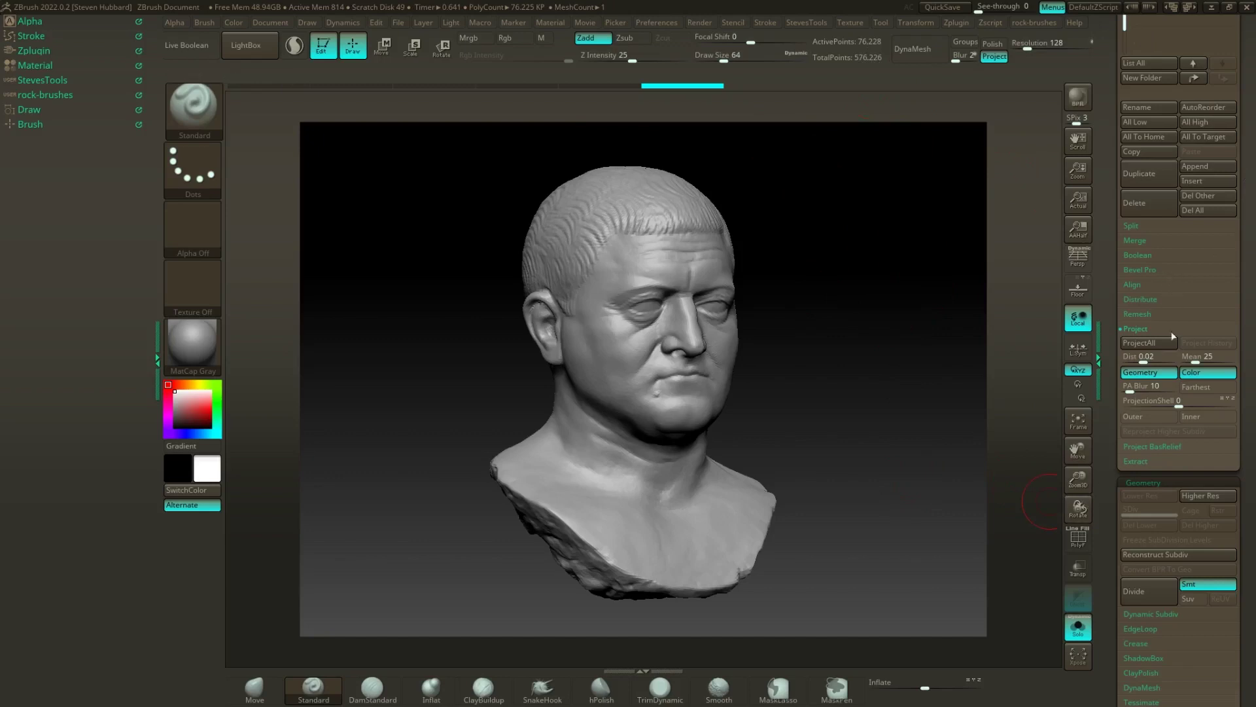
# Divide the retopo mesh up to subdivision level 3, projecting the sculpt data detail onto it after each division
pyautogui.click(1140, 588)
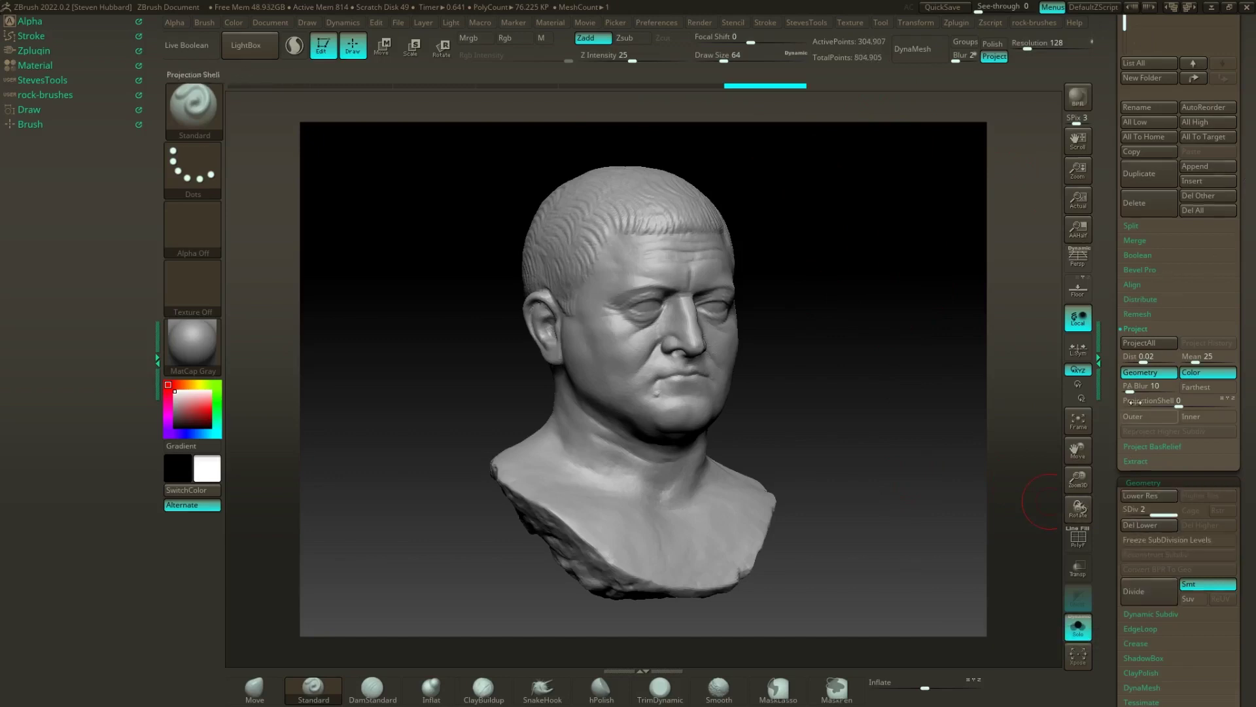
pyautogui.click(1144, 343)
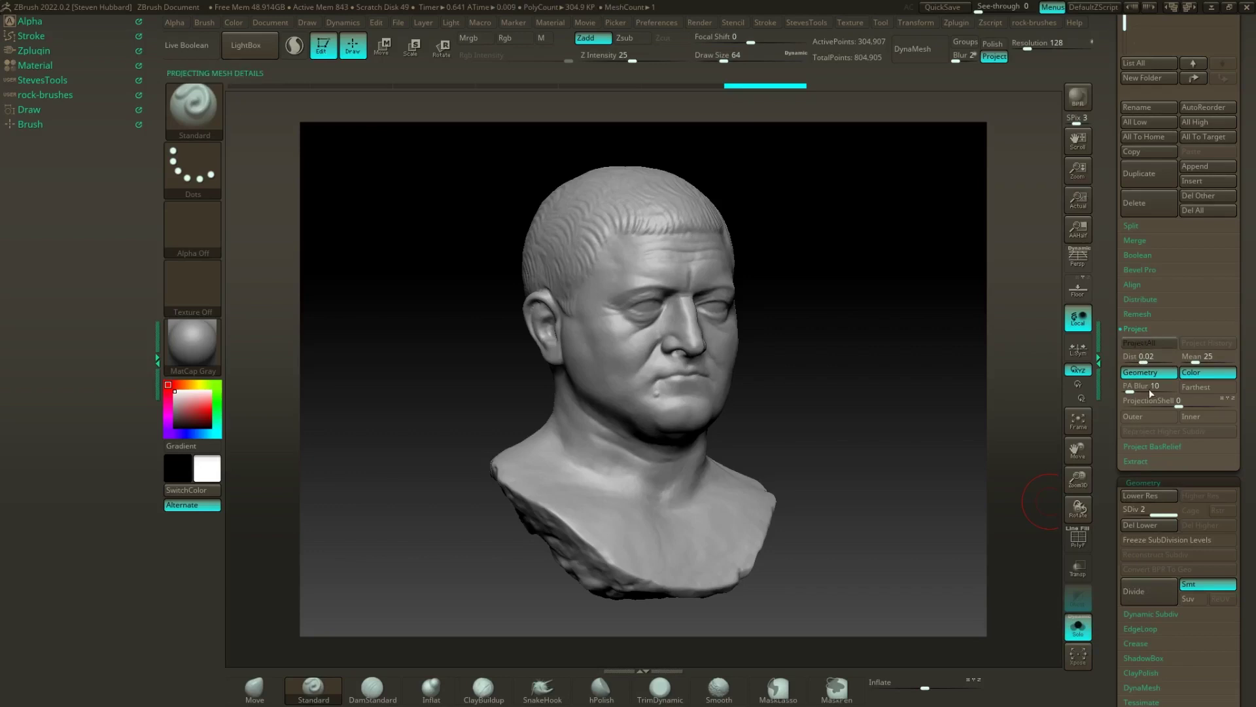
pyautogui.click(1149, 587)
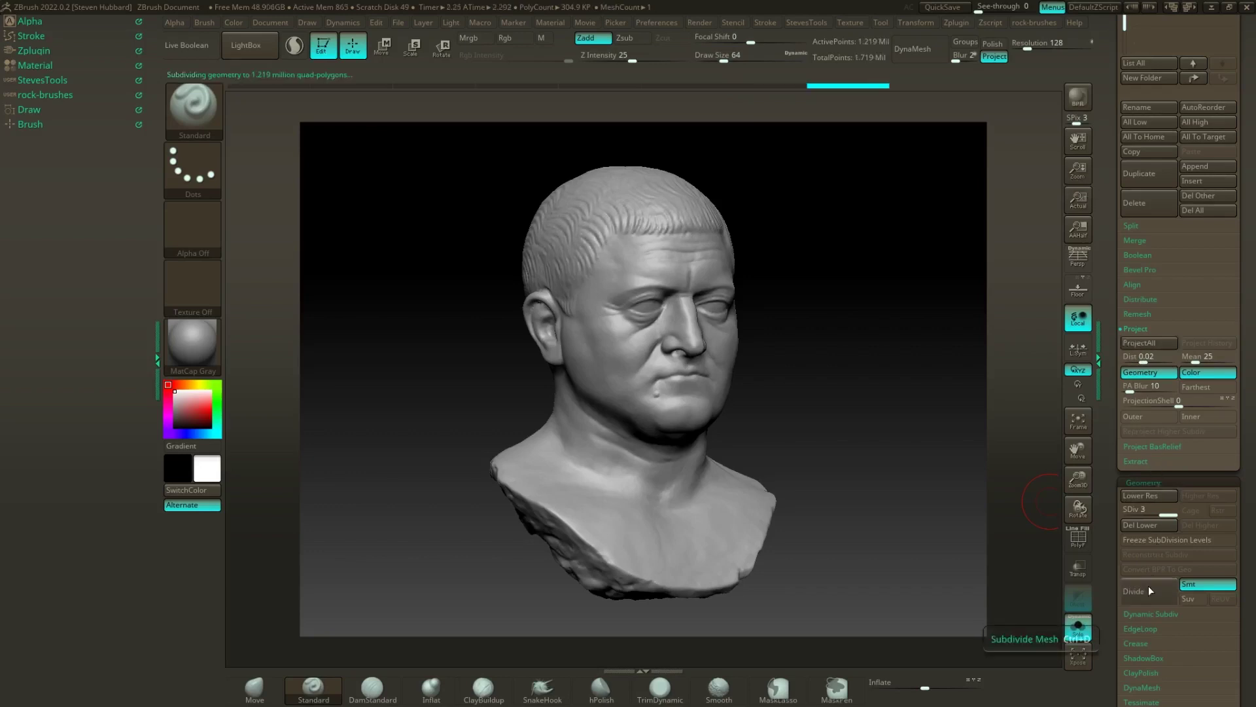
pyautogui.click(1148, 344)
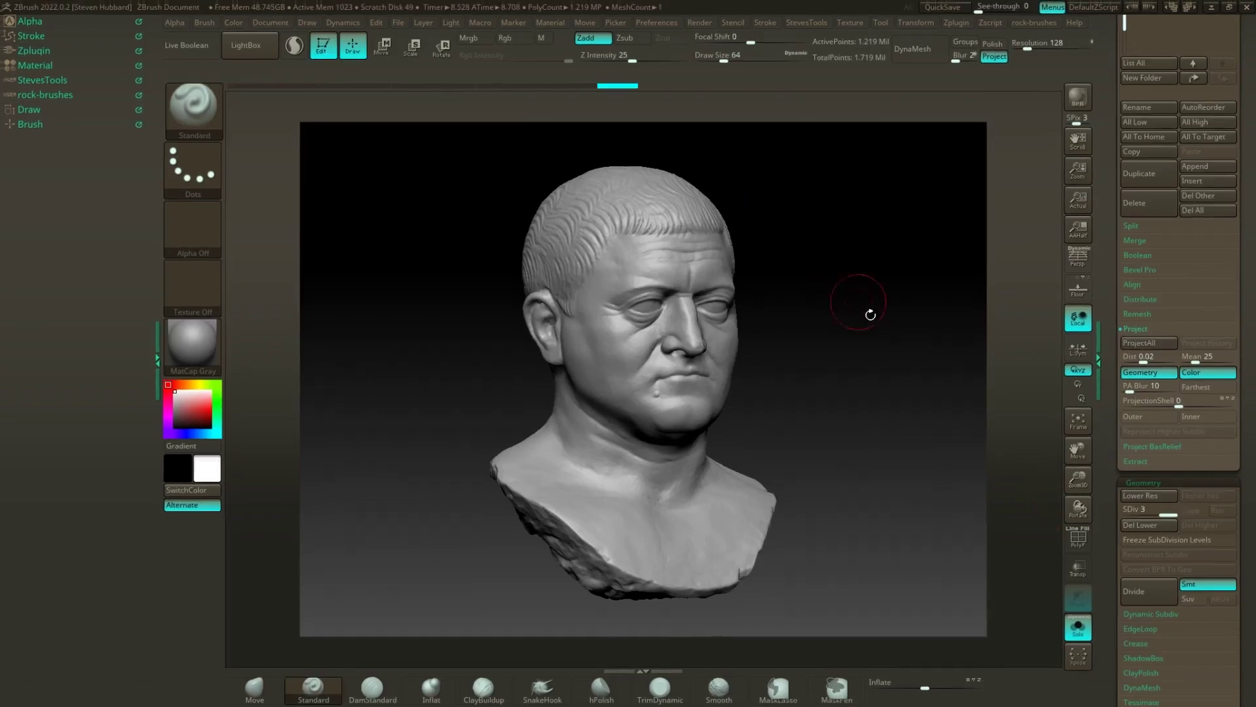
# Examine the projected retopo bust at subdivision level 3, with its wireframe displayed over the face
pyautogui.moveTo(881, 343); pyautogui.dragTo(936, 401)
pyautogui.moveTo(954, 398)
pyautogui.mouseDown()
pyautogui.moveTo(948, 266)
pyautogui.moveTo(971, 267)
pyautogui.moveTo(870, 269)
pyautogui.moveTo(881, 296)
pyautogui.mouseUp()
pyautogui.moveTo(933, 348)
pyautogui.mouseDown()
pyautogui.moveTo(922, 412)
pyautogui.moveTo(900, 418)
pyautogui.moveTo(856, 414)
pyautogui.moveTo(877, 334)
pyautogui.moveTo(741, 399)
pyautogui.mouseUp()
pyautogui.hotkey('shift', 'f')
pyautogui.moveTo(872, 306)
pyautogui.mouseDown()
pyautogui.moveTo(791, 318)
pyautogui.moveTo(866, 319)
pyautogui.moveTo(1002, 376)
pyautogui.mouseUp()
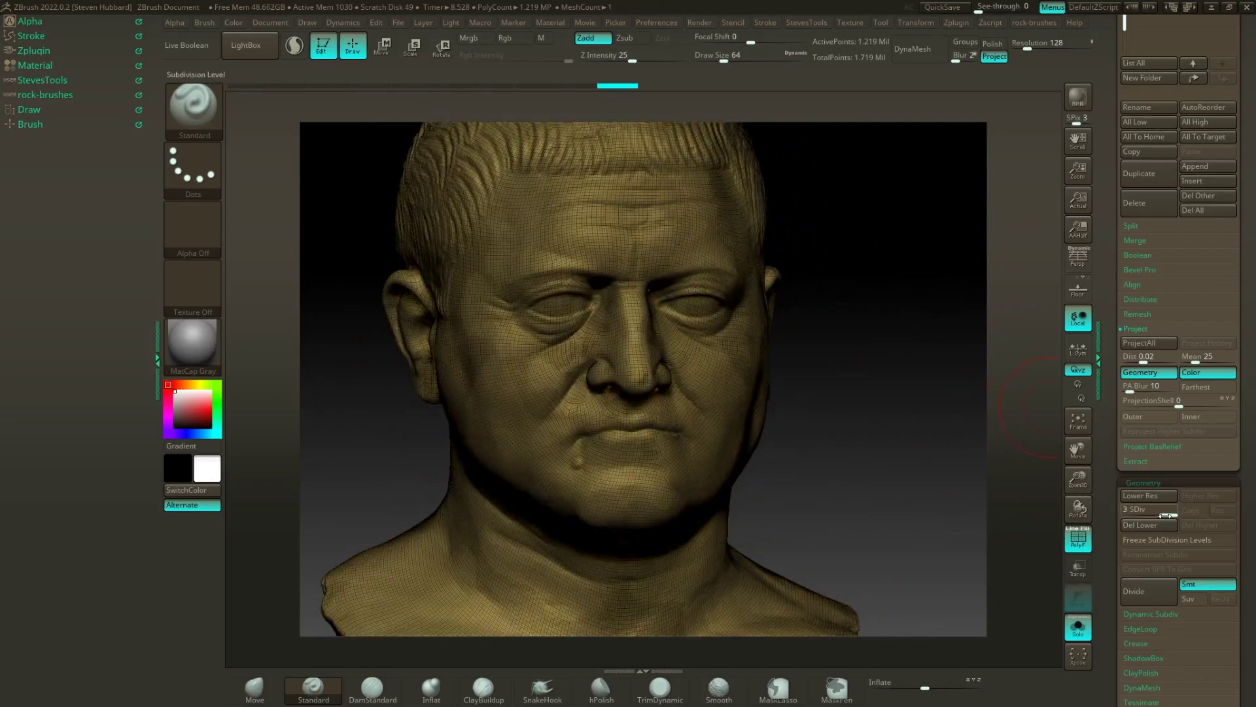
# Switch the retopo mesh between subdivision levels 1 and 3 to compare wireframe density and detail, ending at level 1
pyautogui.moveTo(1130, 514); pyautogui.dragTo(1123, 514)
pyautogui.moveTo(828, 351); pyautogui.dragTo(852, 363)
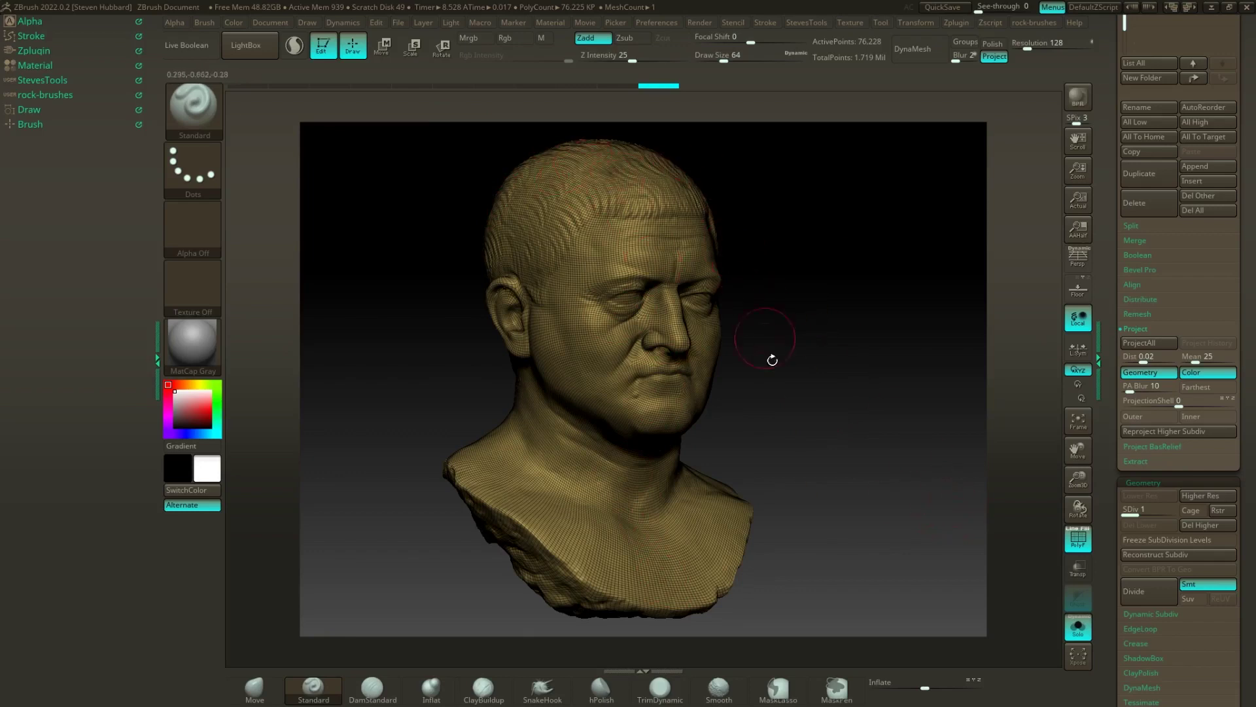
pyautogui.moveTo(838, 380); pyautogui.dragTo(816, 409)
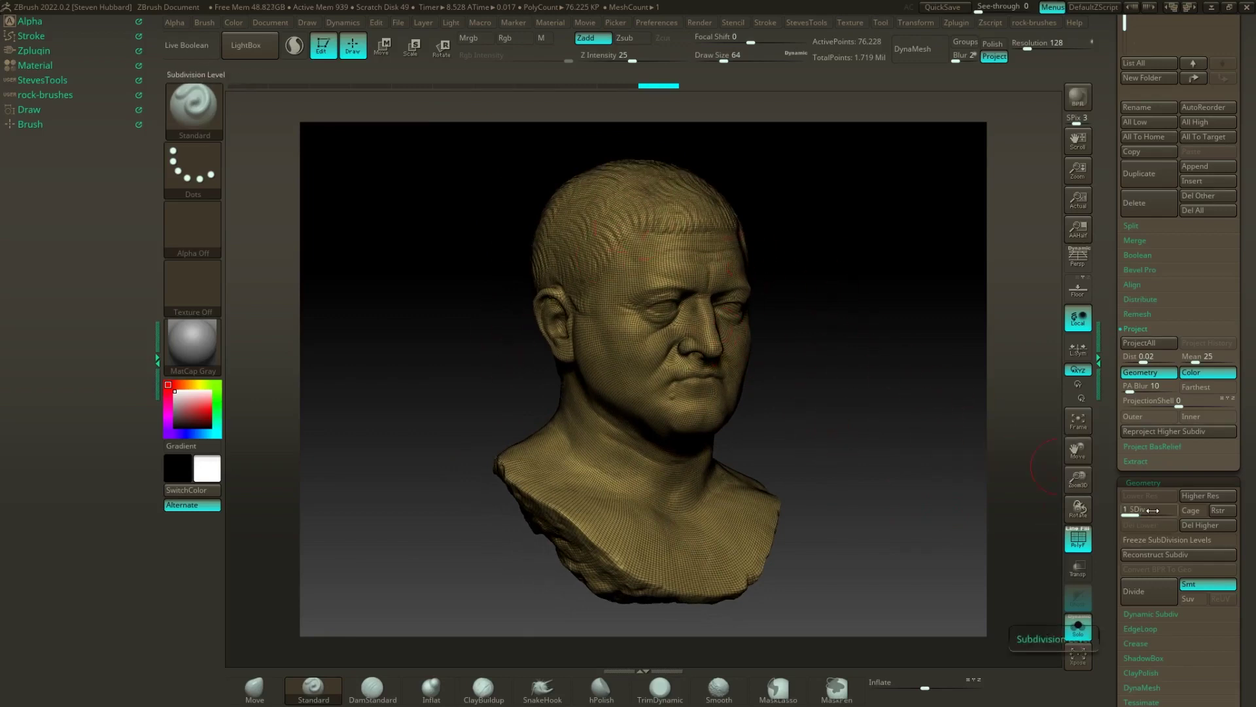
pyautogui.moveTo(1153, 510); pyautogui.dragTo(1171, 509)
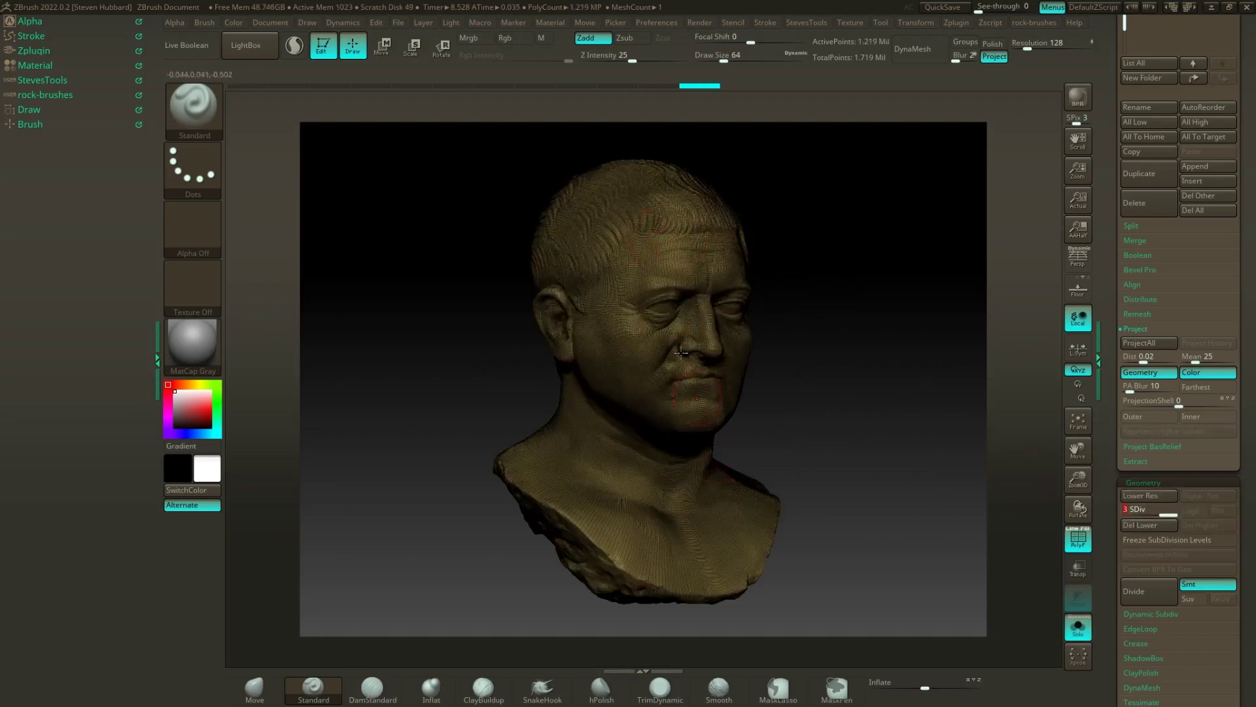
pyautogui.moveTo(1170, 513); pyautogui.dragTo(1132, 514)
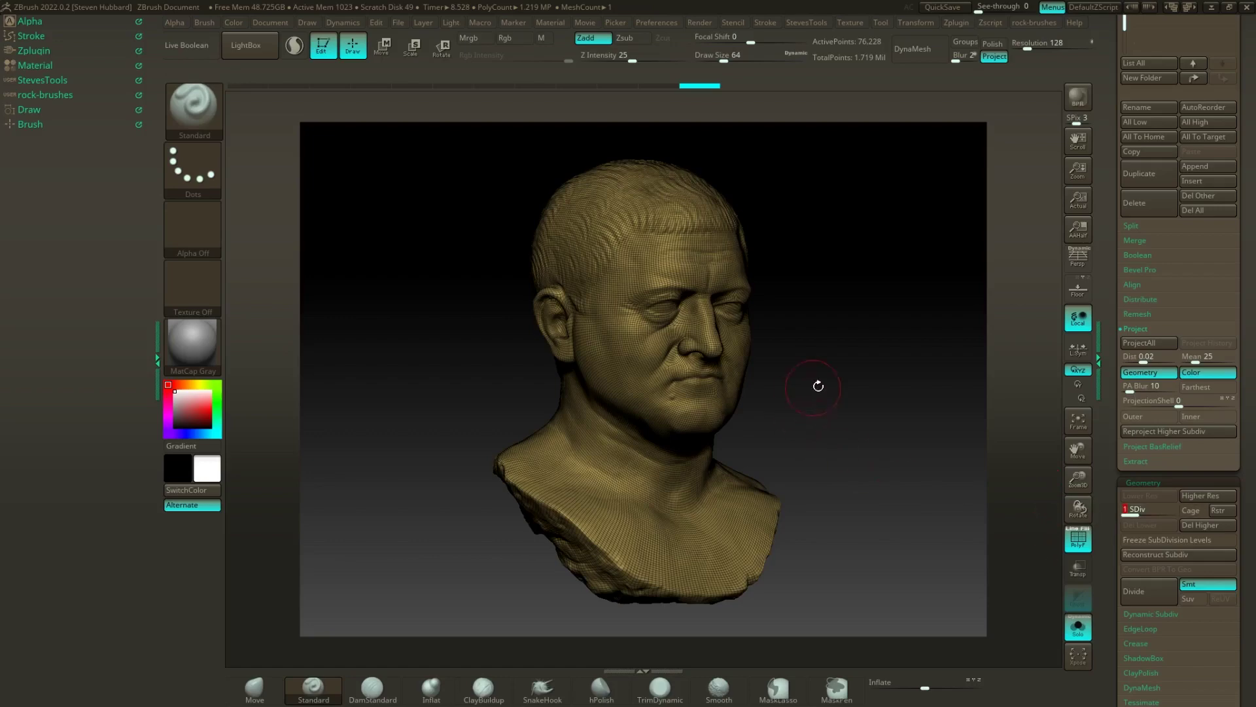
pyautogui.moveTo(818, 386)
pyautogui.mouseDown()
pyautogui.moveTo(878, 356)
pyautogui.moveTo(814, 371)
pyautogui.moveTo(829, 385)
pyautogui.moveTo(802, 387)
pyautogui.mouseUp()
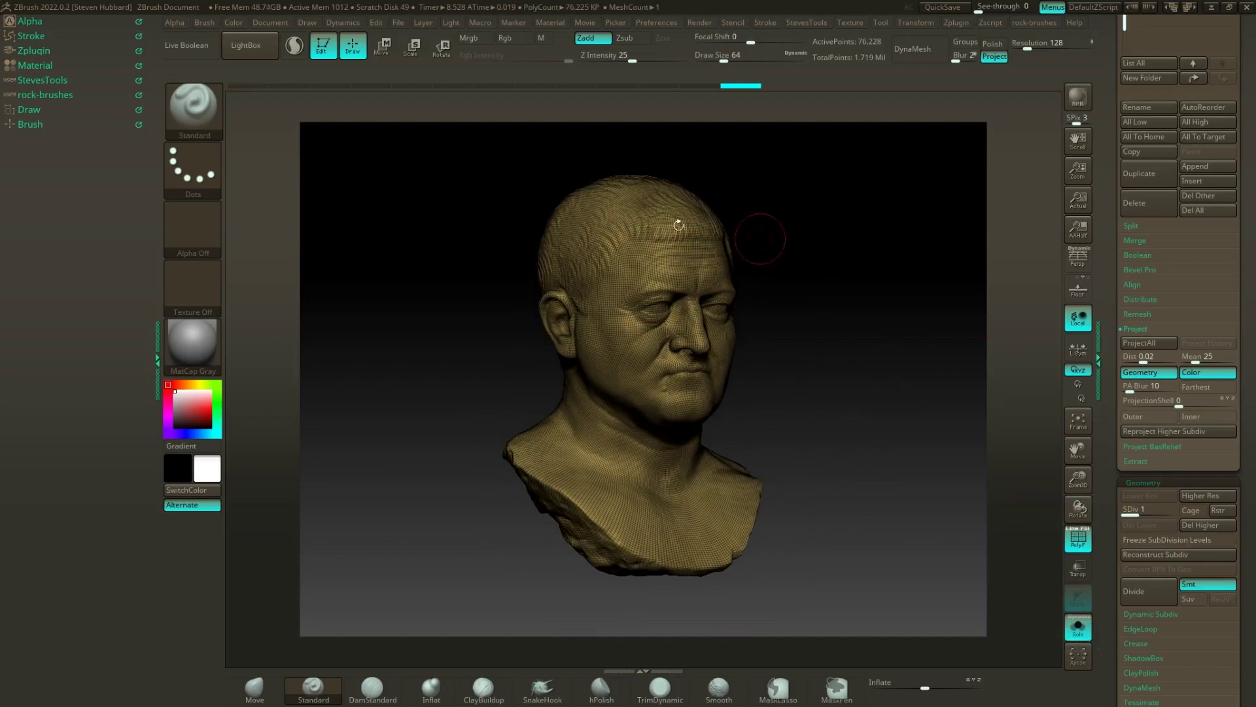
pyautogui.moveTo(779, 308); pyautogui.dragTo(887, 314)
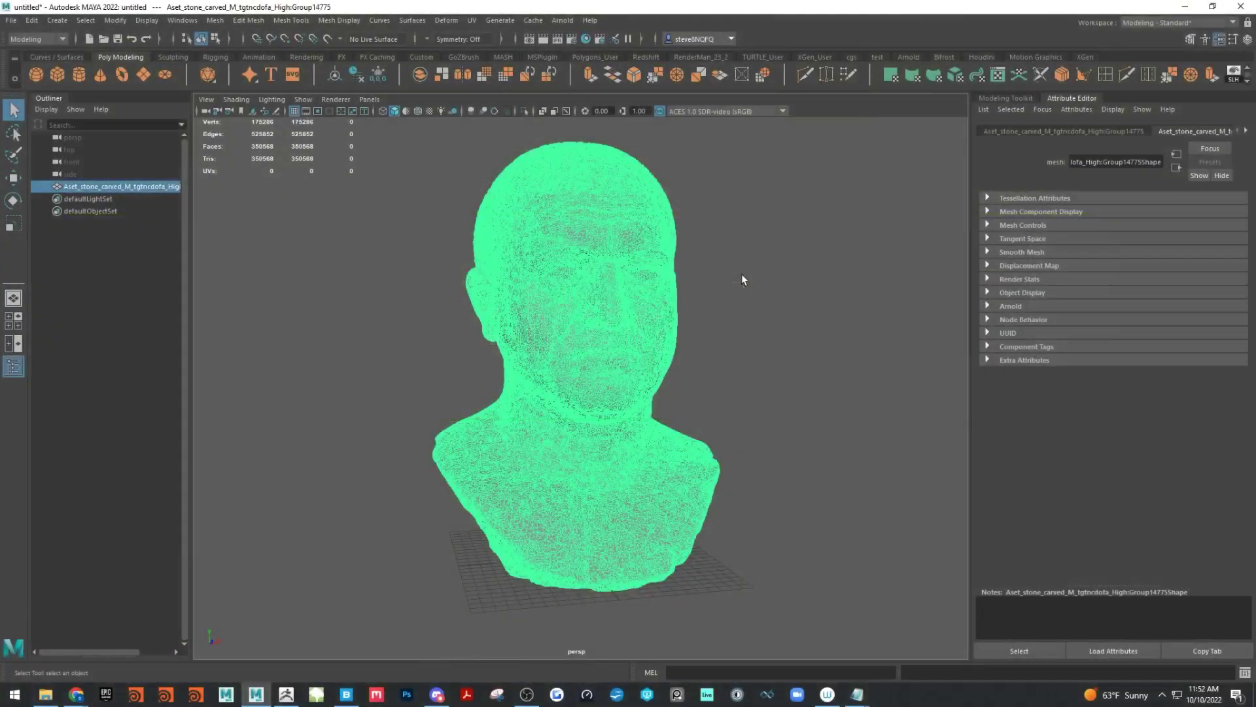
# Switch to Maya and examine the imported bust mesh from the front and side, both shaded and with its selection wireframe
pyautogui.keyDown('alt'); pyautogui.moveTo(741, 274); pyautogui.dragTo(720, 303); pyautogui.keyUp('alt')
pyautogui.click(752, 336)
pyautogui.keyDown('alt'); pyautogui.moveTo(753, 337); pyautogui.dragTo(962, 343, button='right'); pyautogui.keyUp('alt')
pyautogui.keyDown('alt'); pyautogui.moveTo(719, 373); pyautogui.dragTo(732, 325); pyautogui.keyUp('alt')
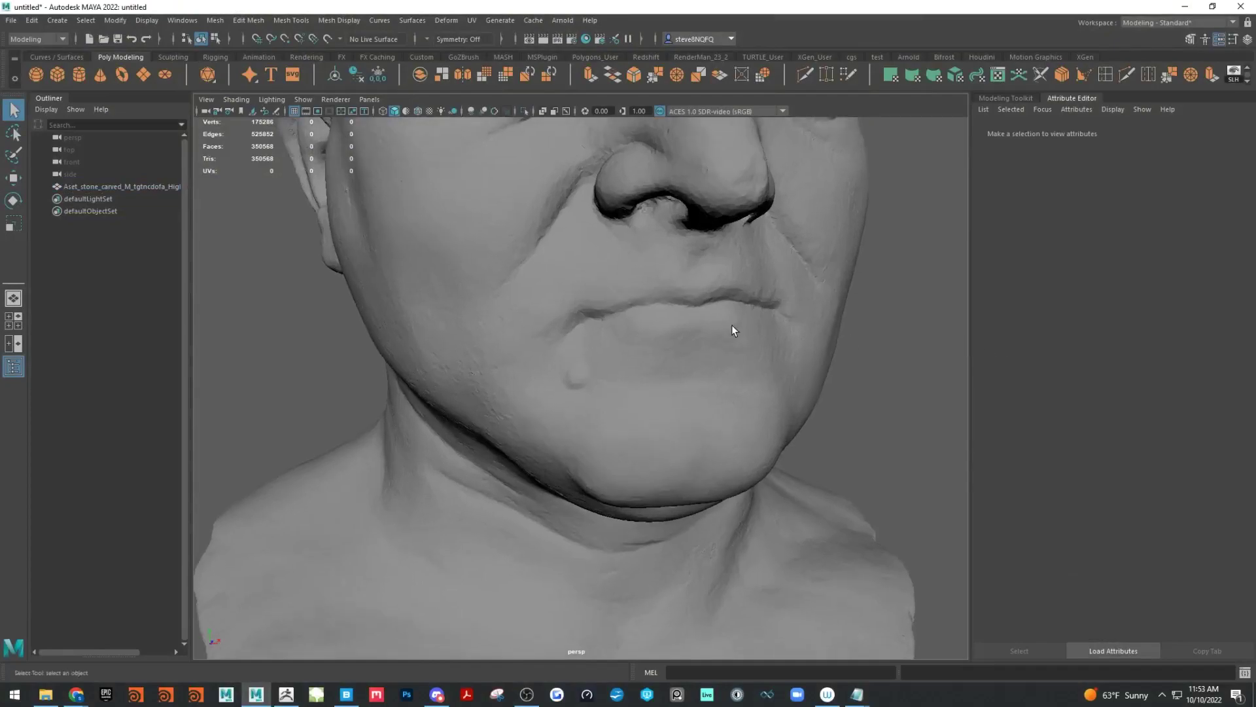
pyautogui.click(733, 326)
pyautogui.keyDown('alt'); pyautogui.moveTo(821, 360); pyautogui.dragTo(917, 379); pyautogui.keyUp('alt')
pyautogui.keyDown('alt'); pyautogui.moveTo(884, 163); pyautogui.dragTo(851, 366, button='middle'); pyautogui.keyUp('alt')
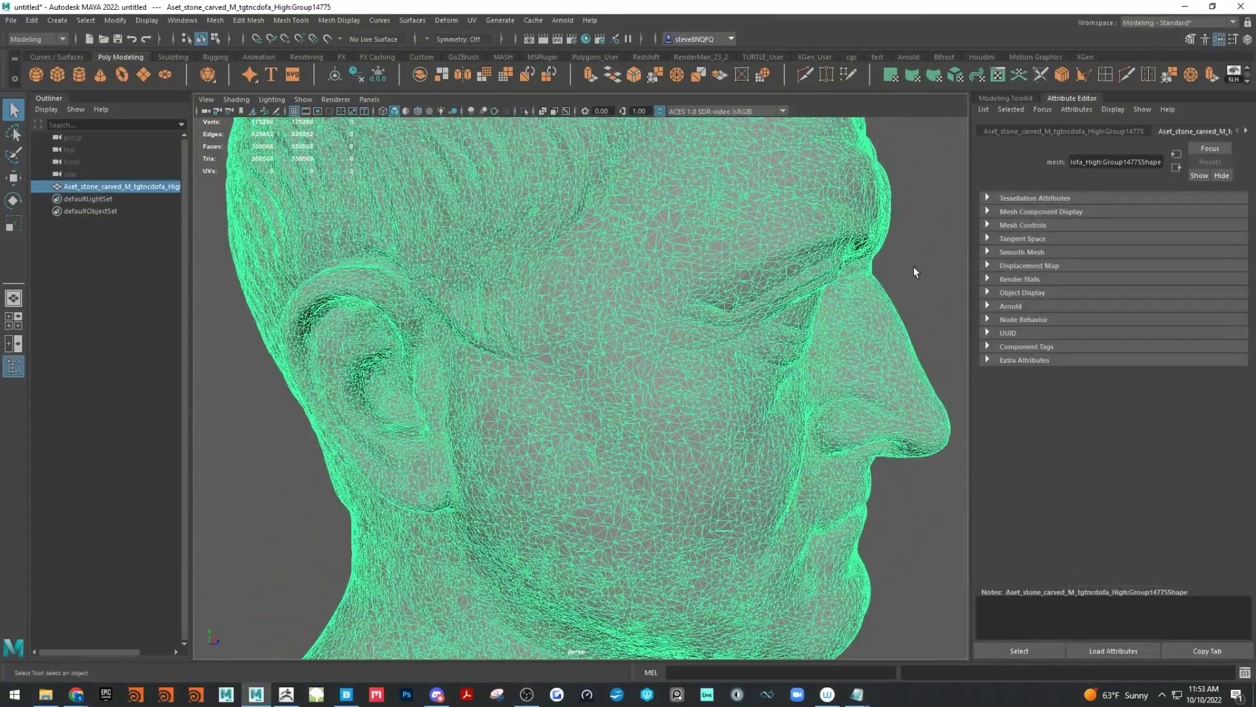
pyautogui.click(914, 272)
pyautogui.keyDown('alt'); pyautogui.moveTo(606, 289); pyautogui.dragTo(575, 286); pyautogui.keyUp('alt')
pyautogui.keyDown('alt'); pyautogui.moveTo(575, 286); pyautogui.dragTo(528, 285, button='right'); pyautogui.keyUp('alt')
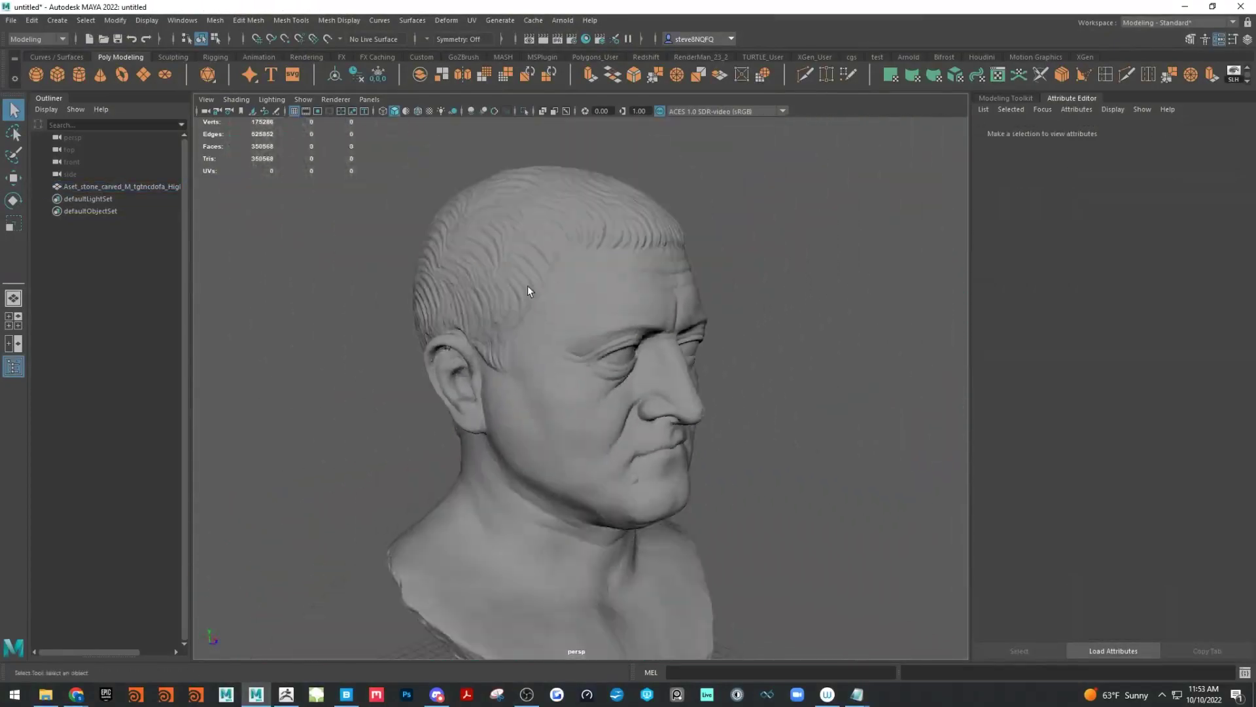
pyautogui.keyDown('alt'); pyautogui.moveTo(528, 286); pyautogui.dragTo(636, 327, button='middle'); pyautogui.keyUp('alt')
pyautogui.keyDown('alt'); pyautogui.moveTo(636, 328); pyautogui.dragTo(733, 353); pyautogui.keyUp('alt')
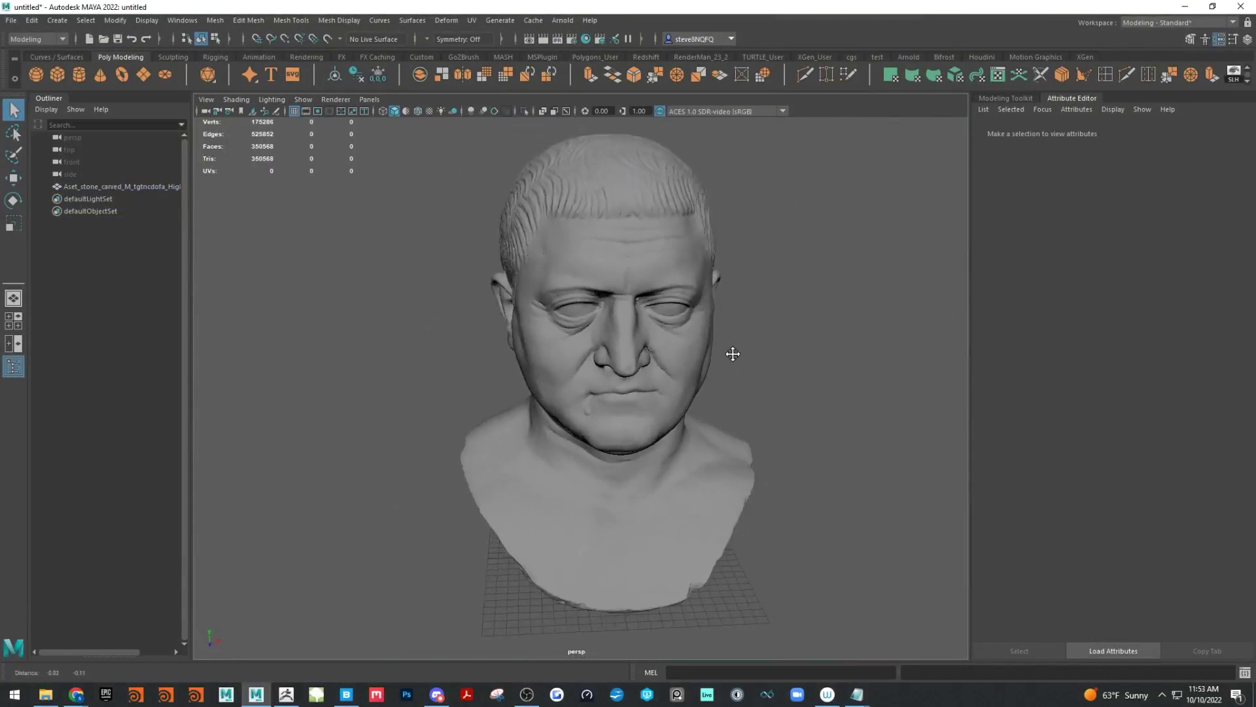
pyautogui.keyDown('alt'); pyautogui.moveTo(733, 354); pyautogui.dragTo(709, 373, button='middle'); pyautogui.keyUp('alt')
pyautogui.keyDown('alt'); pyautogui.moveTo(696, 380); pyautogui.dragTo(690, 364); pyautogui.keyUp('alt')
pyautogui.moveTo(690, 364)
pyautogui.keyDown('alt'); pyautogui.mouseDown(button='middle')
pyautogui.moveTo(740, 393)
pyautogui.moveTo(679, 354)
pyautogui.moveTo(701, 345)
pyautogui.mouseUp(button='middle'); pyautogui.keyUp('alt')
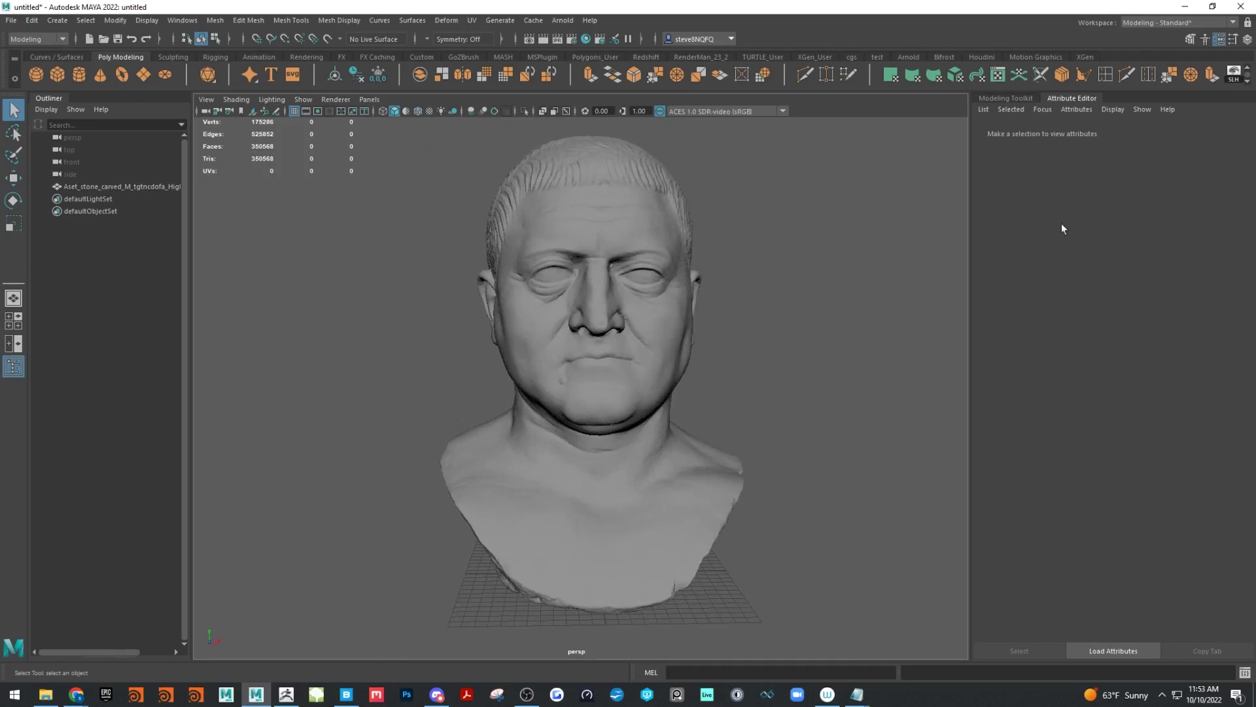
# Select the bust mesh and bring up the Modeling Toolkit, keeping it docked alongside the Attribute Editor
pyautogui.click(572, 205)
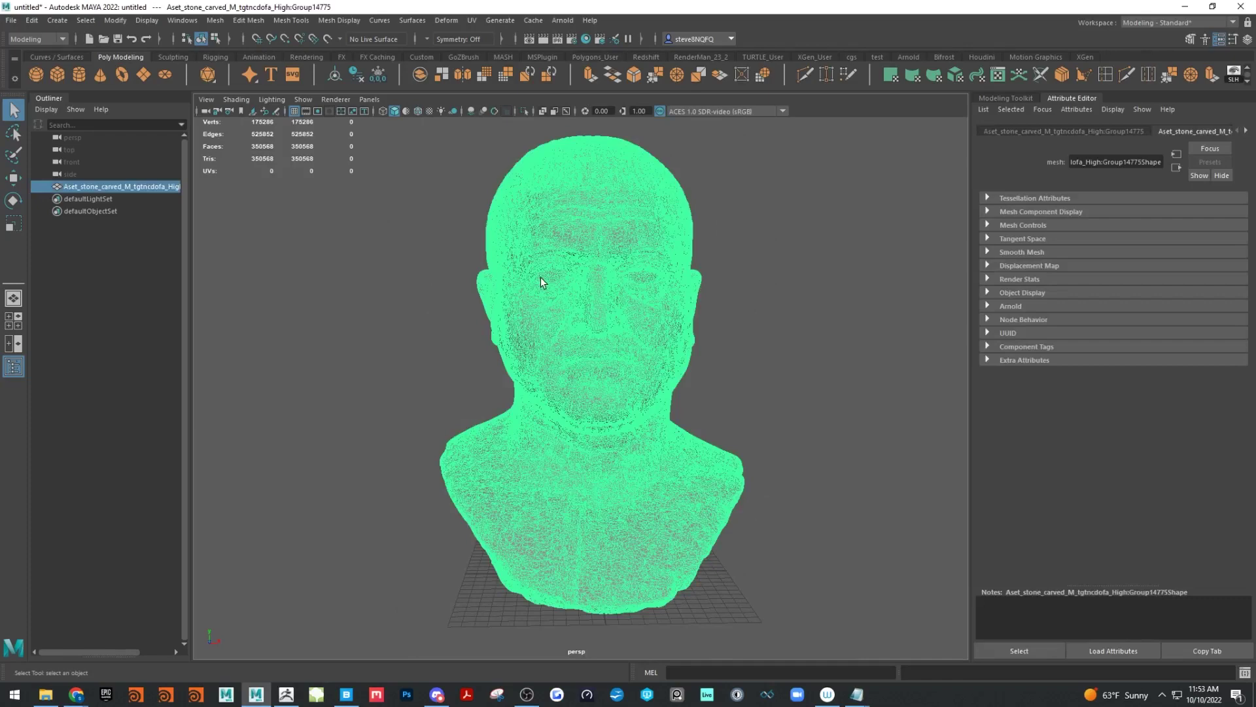
pyautogui.moveTo(999, 95); pyautogui.dragTo(1123, 101)
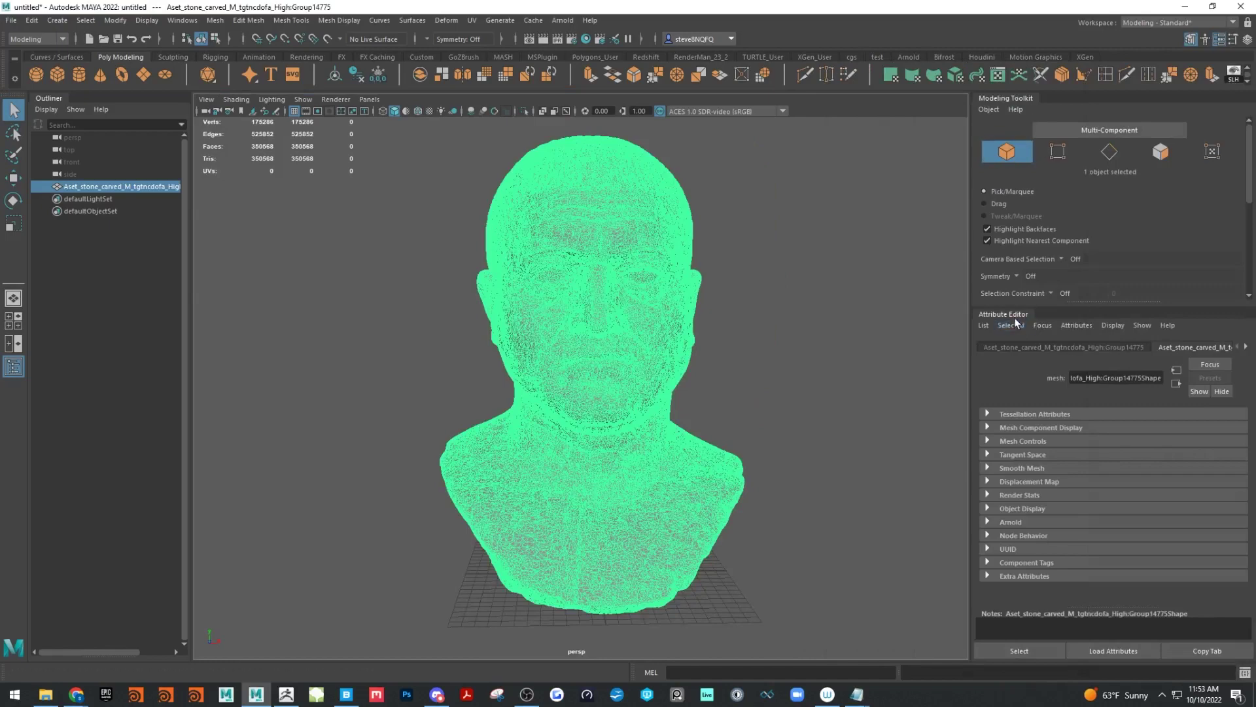
pyautogui.moveTo(1007, 315); pyautogui.dragTo(1066, 97)
pyautogui.click(1021, 94)
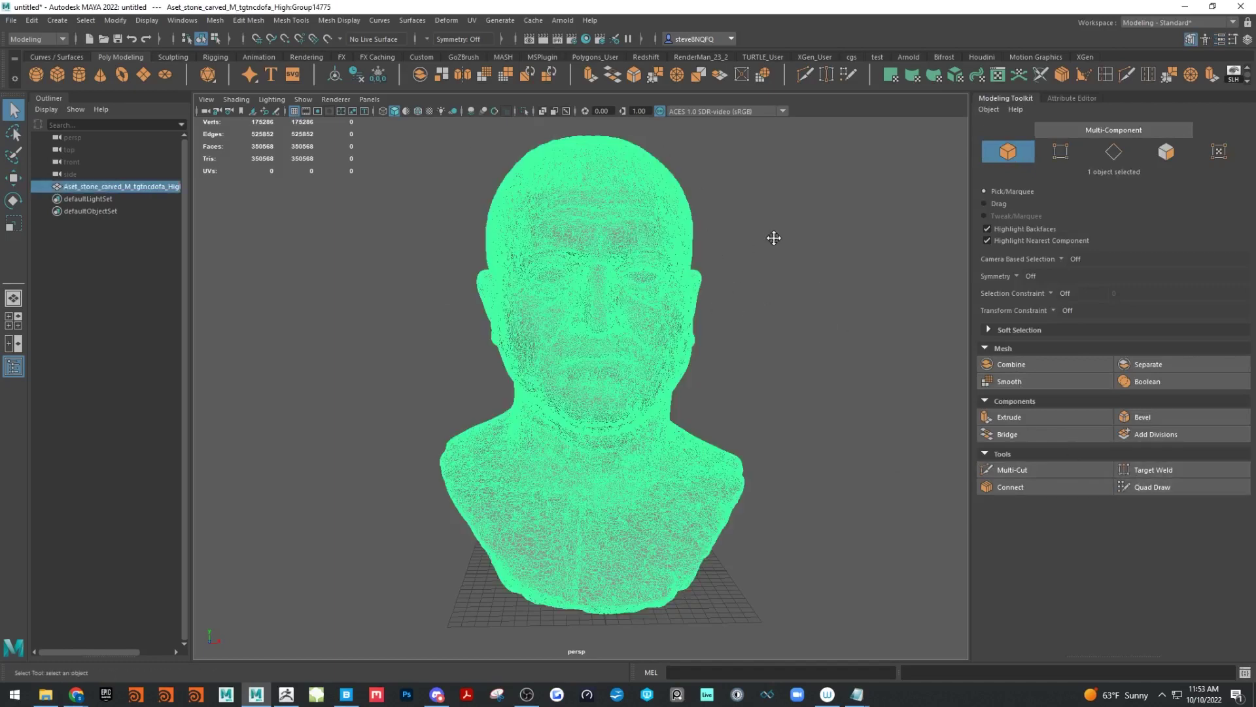
# Make the selected bust mesh a live surface for drawing new geometry on it
pyautogui.keyDown('alt'); pyautogui.moveTo(774, 239); pyautogui.dragTo(752, 245, button='middle'); pyautogui.keyUp('alt')
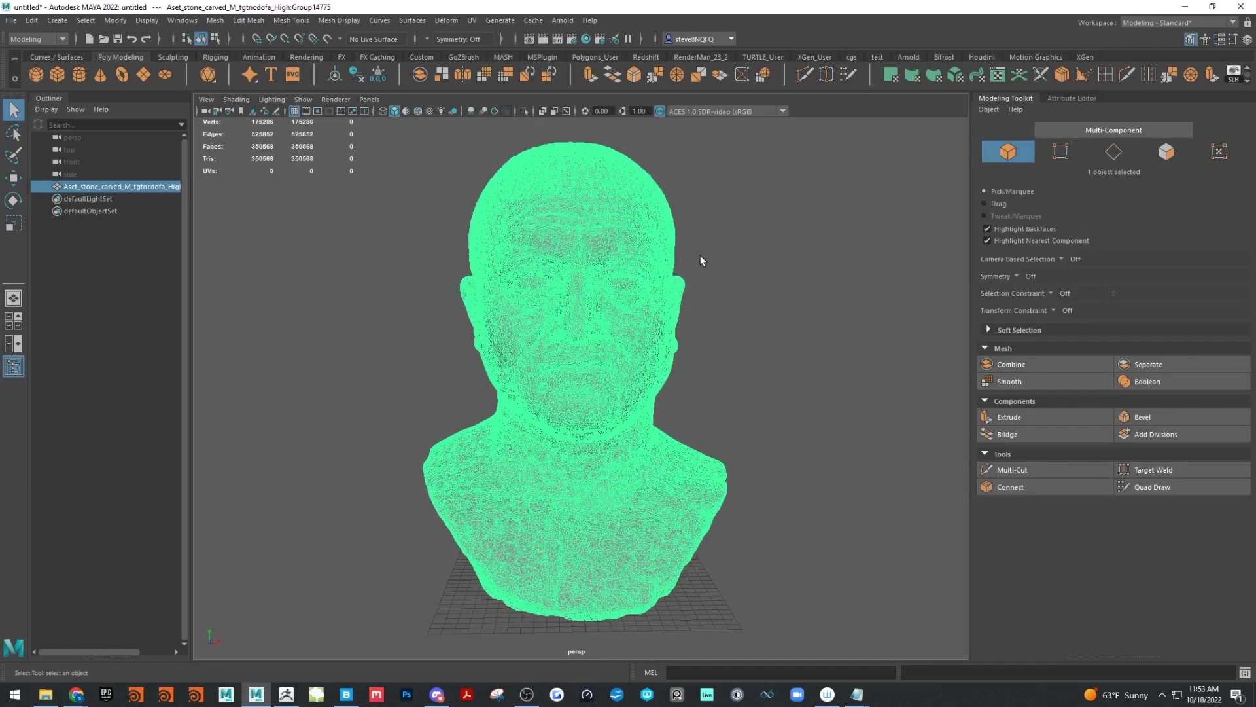
pyautogui.keyDown('alt'); pyautogui.moveTo(700, 259); pyautogui.dragTo(724, 258); pyautogui.keyUp('alt')
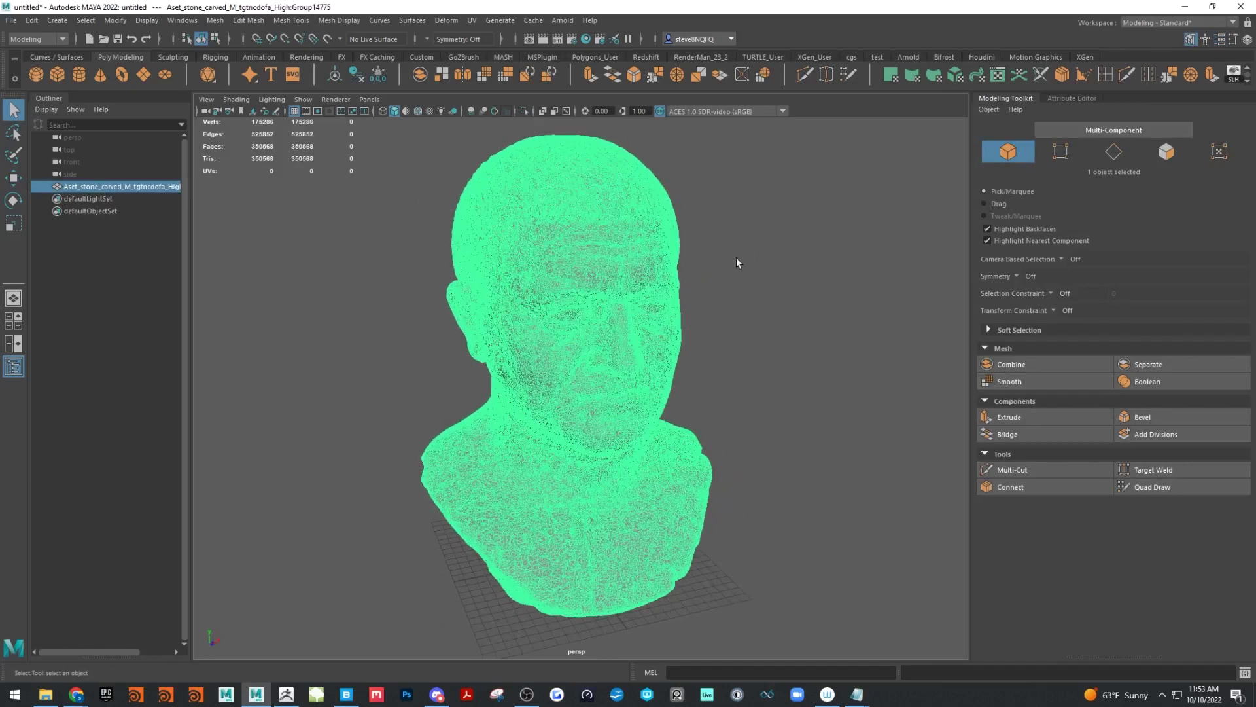
pyautogui.click(327, 39)
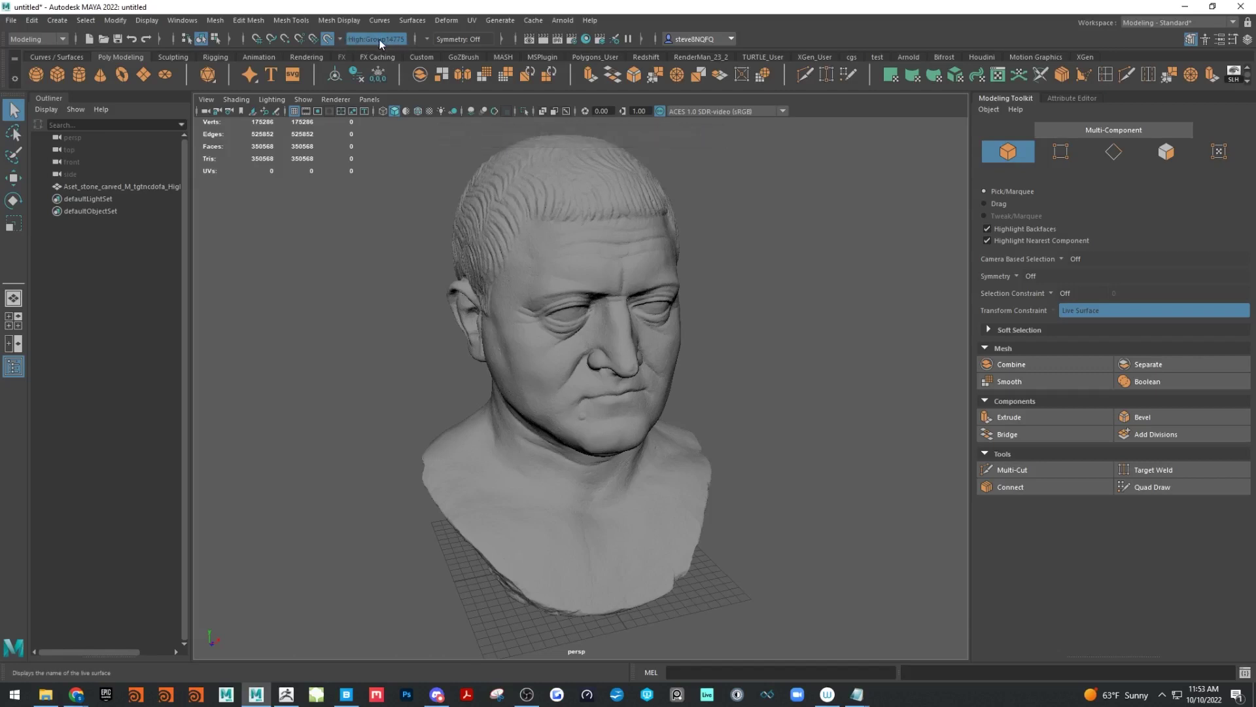
# Activate the Quad Draw tool for retopologizing on the live bust surface
pyautogui.keyDown('alt'); pyautogui.moveTo(778, 330); pyautogui.dragTo(721, 324); pyautogui.keyUp('alt')
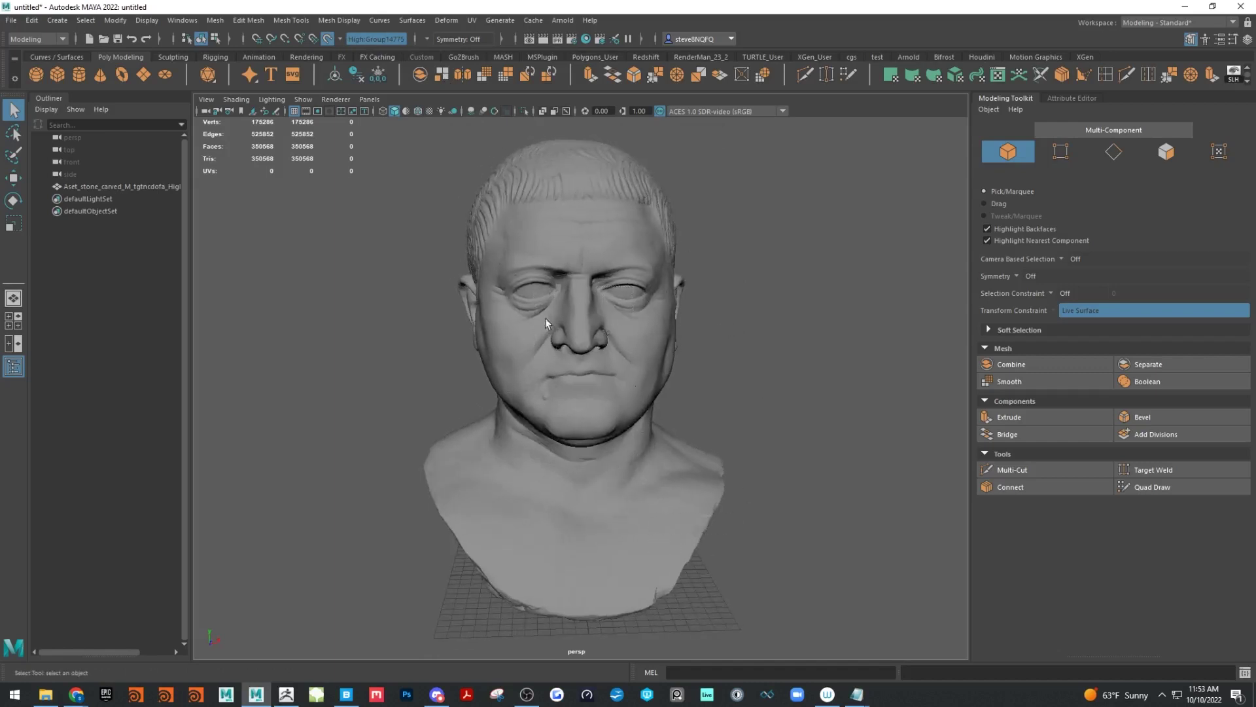
pyautogui.moveTo(799, 369); pyautogui.dragTo(594, 204)
pyautogui.moveTo(592, 202); pyautogui.dragTo(736, 296)
pyautogui.moveTo(529, 331)
pyautogui.keyDown('alt'); pyautogui.mouseDown()
pyautogui.moveTo(598, 329)
pyautogui.moveTo(521, 314)
pyautogui.mouseUp(); pyautogui.keyUp('alt')
pyautogui.keyDown('alt'); pyautogui.moveTo(687, 306); pyautogui.dragTo(652, 374); pyautogui.keyUp('alt')
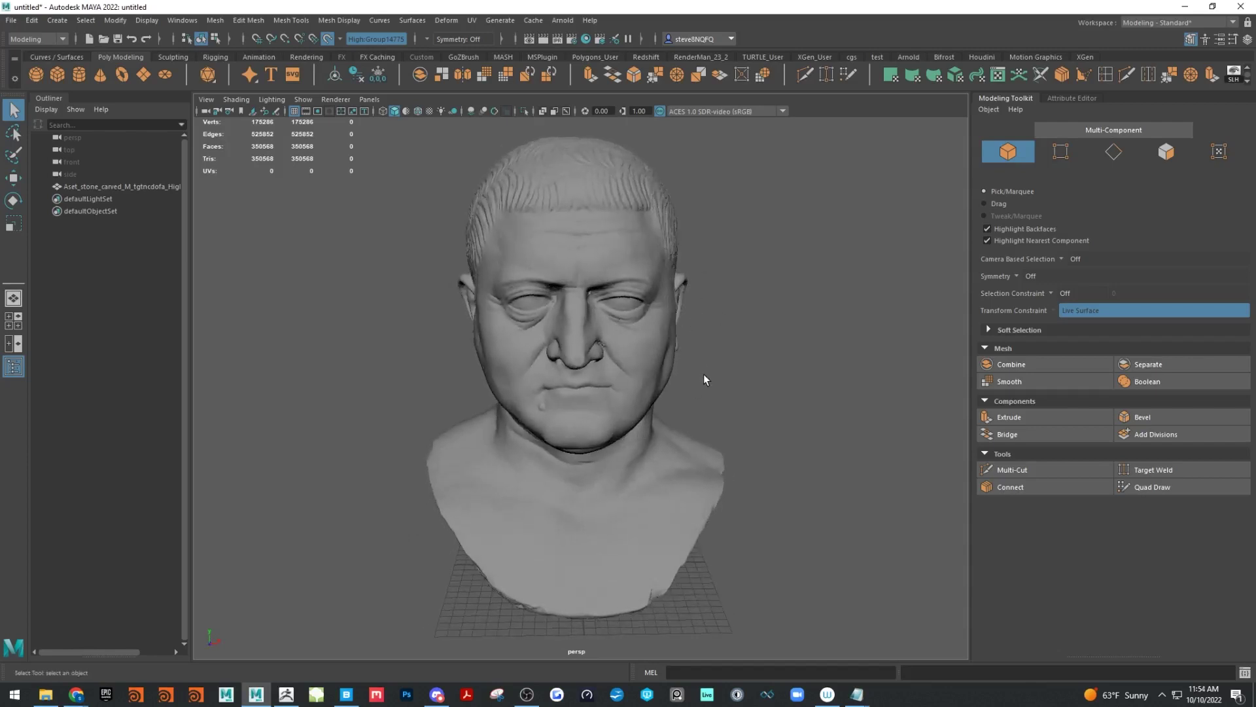
pyautogui.click(1173, 489)
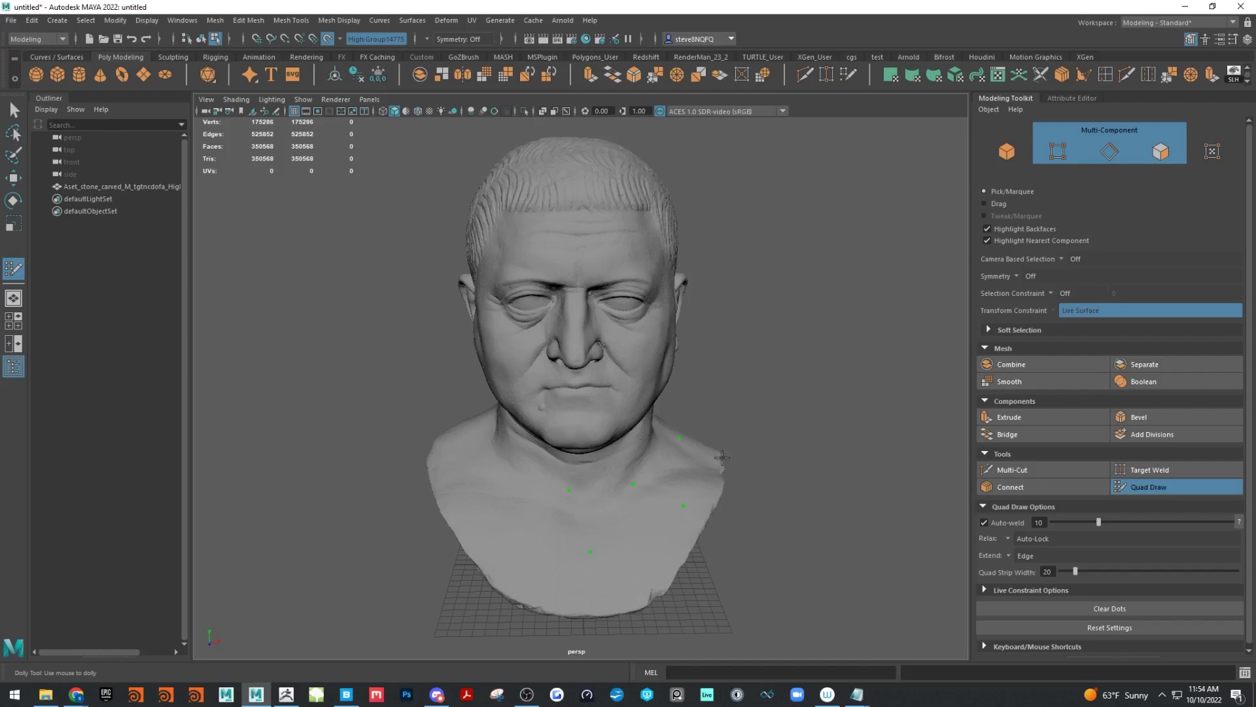
# Fill two adjoining test quads on the bust's upper chest with Quad Draw and undo them along with their dots
pyautogui.keyDown('shift'); pyautogui.click(602, 511); pyautogui.keyUp('shift')
pyautogui.keyDown('shift'); pyautogui.click(664, 478); pyautogui.keyUp('shift')
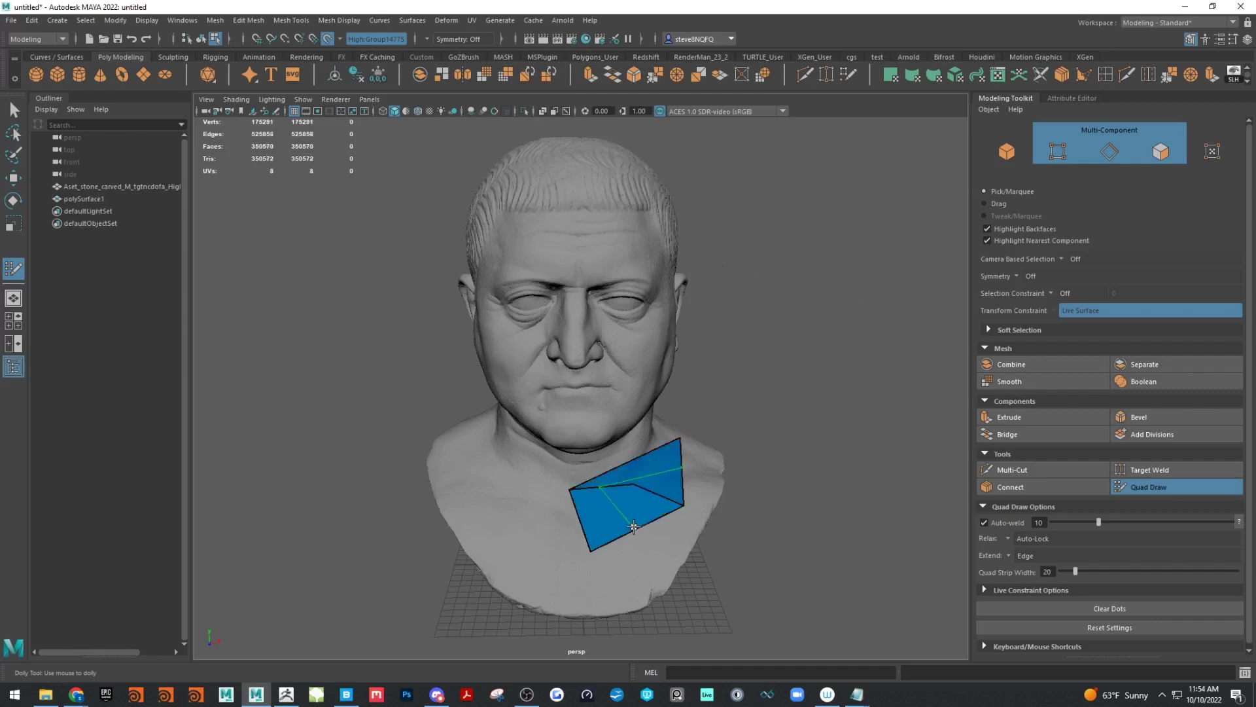
pyautogui.hotkey('ctrl', 'z')
pyautogui.hotkey('ctrl', 'z')
pyautogui.moveTo(725, 390)
pyautogui.keyDown('alt'); pyautogui.mouseDown(button='right')
pyautogui.moveTo(757, 351)
pyautogui.moveTo(872, 308)
pyautogui.mouseUp(button='right'); pyautogui.keyUp('alt')
pyautogui.hotkey('ctrl', 'z')
pyautogui.hotkey('ctrl', 'z')
pyautogui.hotkey('ctrl', 'z')
# Place Quad Draw dots in two rows along the upper and lower eyelids of the bust's left eye
pyautogui.keyDown('alt'); pyautogui.moveTo(872, 309); pyautogui.dragTo(747, 456, button='middle'); pyautogui.keyUp('alt')
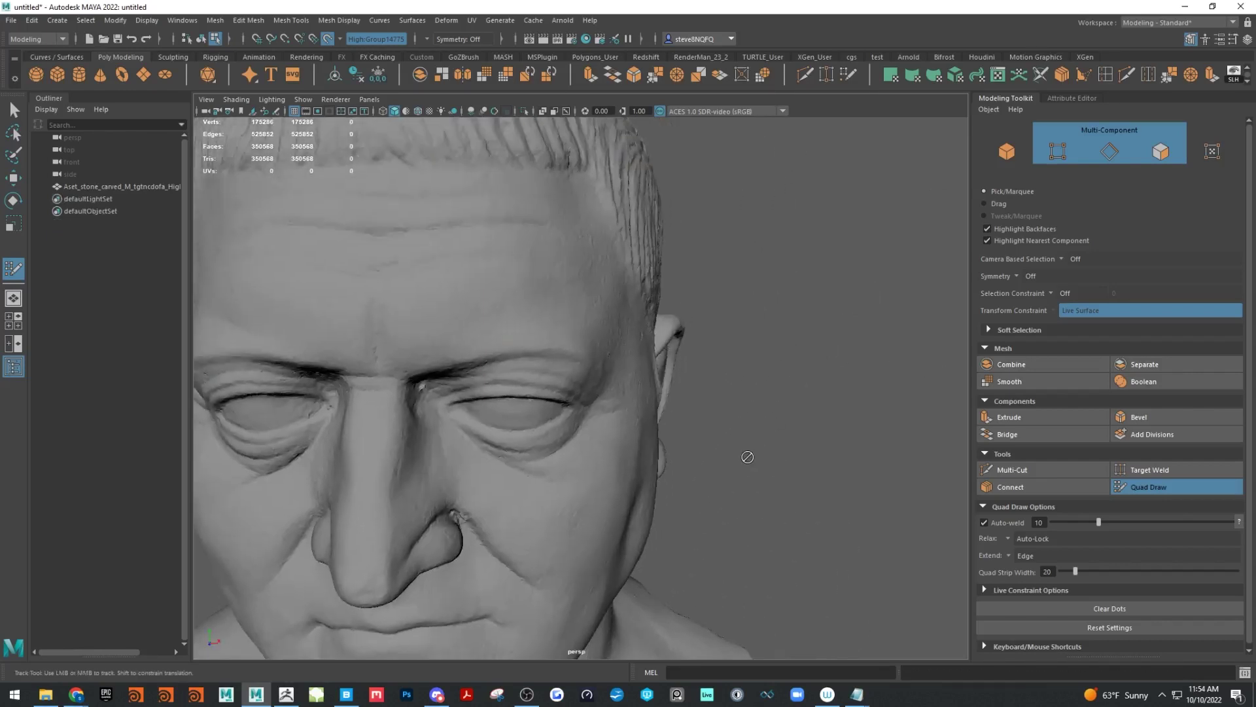
pyautogui.keyDown('alt'); pyautogui.moveTo(747, 457); pyautogui.dragTo(878, 419, button='right'); pyautogui.keyUp('alt')
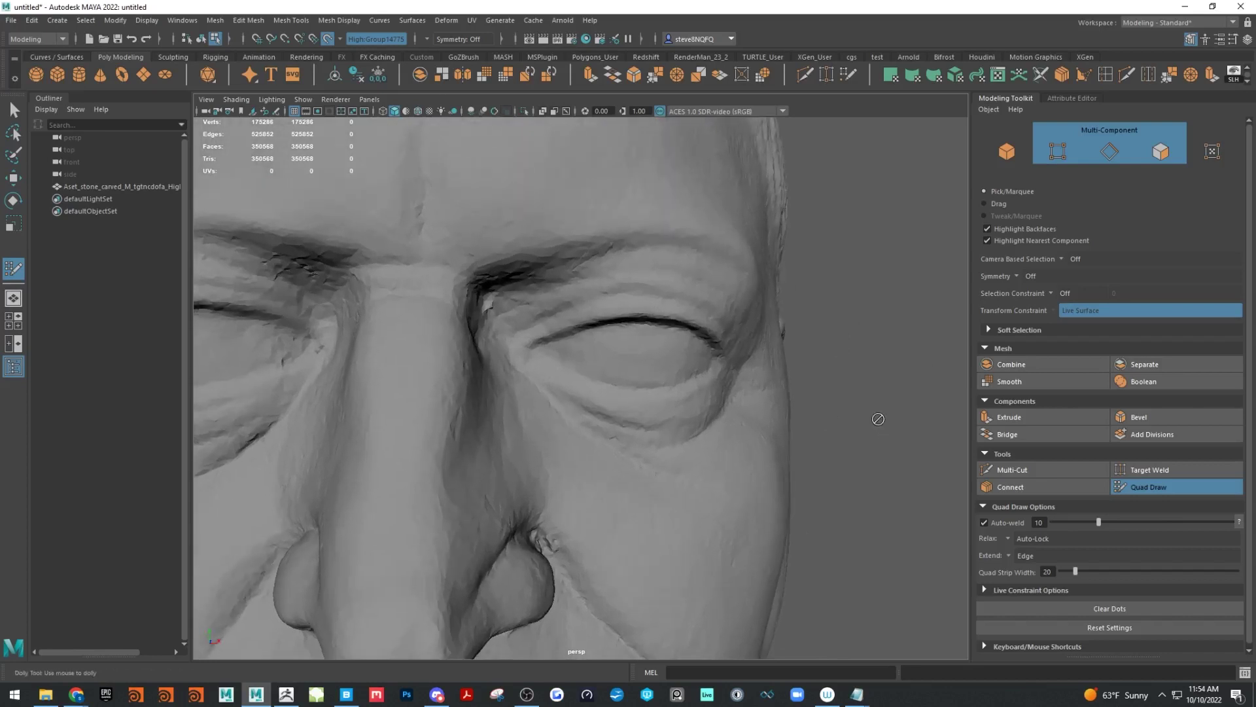
pyautogui.moveTo(879, 419)
pyautogui.keyDown('alt'); pyautogui.mouseDown(button='middle')
pyautogui.moveTo(878, 435)
pyautogui.moveTo(834, 435)
pyautogui.moveTo(901, 422)
pyautogui.mouseUp(button='middle'); pyautogui.keyUp('alt')
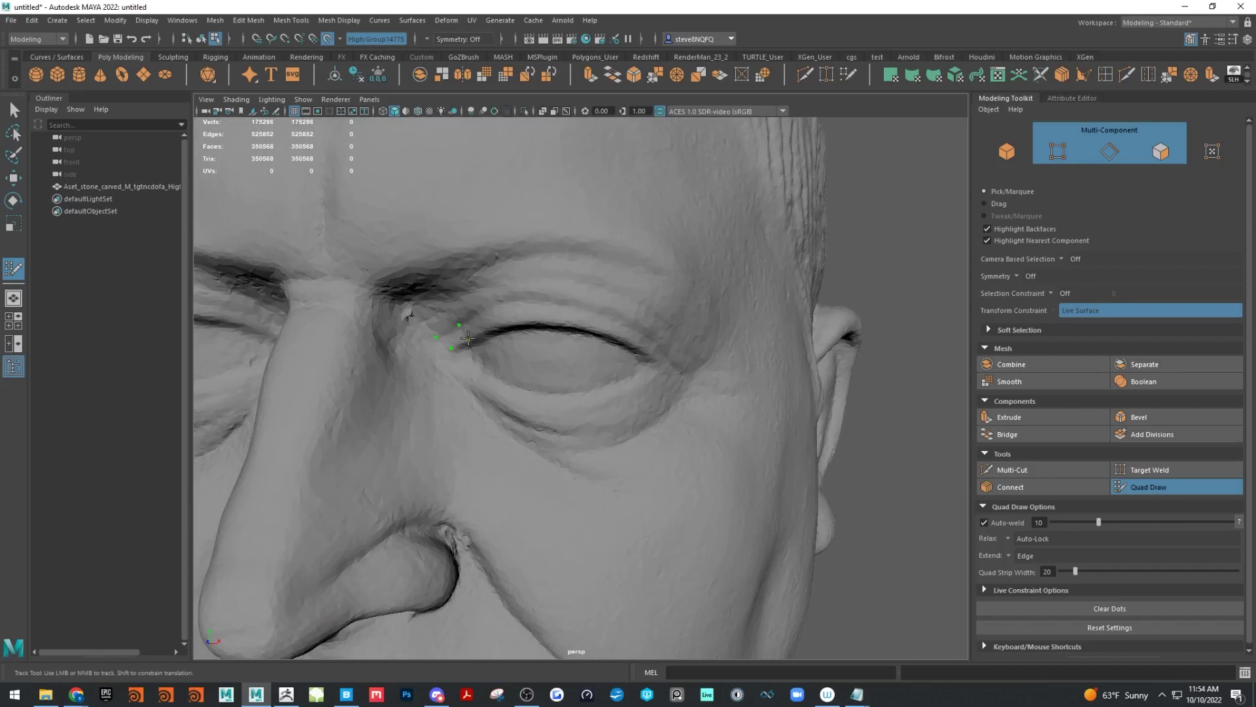
pyautogui.click(533, 303)
pyautogui.click(655, 341)
pyautogui.click(469, 358)
pyautogui.moveTo(624, 392); pyautogui.dragTo(622, 394)
# Fill the dots along the lower eyelid with a strip of five quads and adjust its vertices to follow the lid
pyautogui.keyDown('shift'); pyautogui.click(472, 371); pyautogui.keyUp('shift')
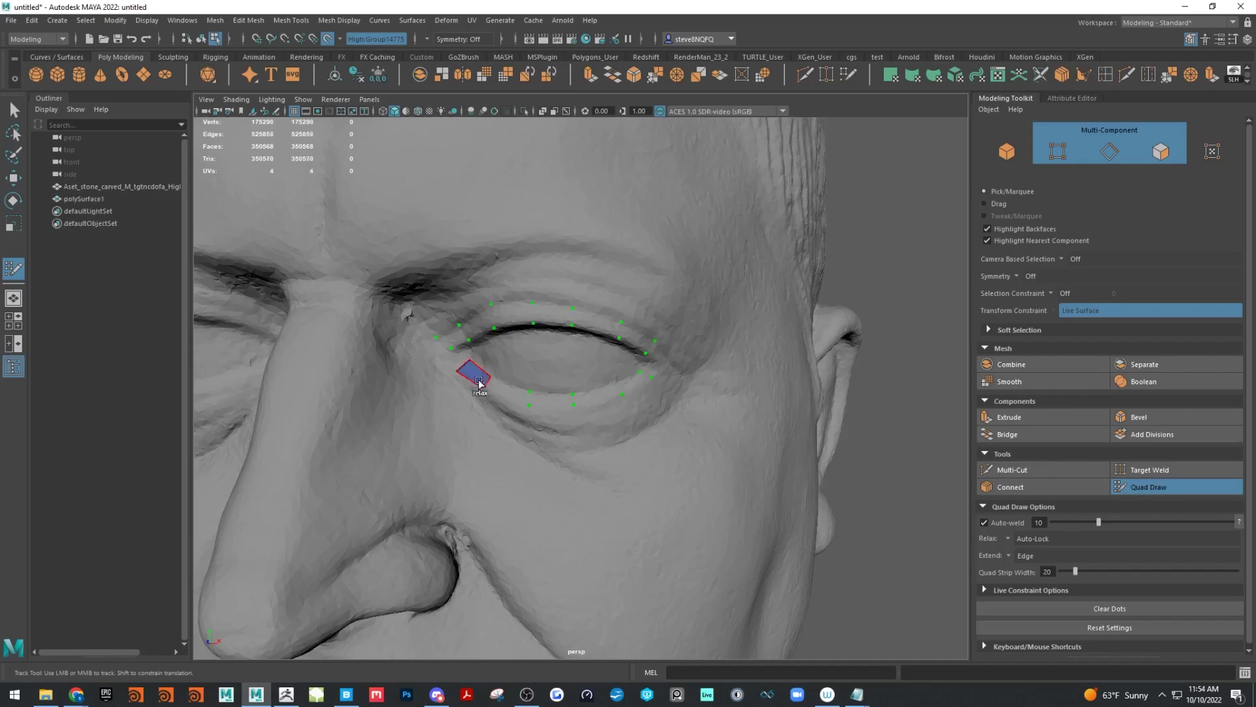
pyautogui.keyDown('shift'); pyautogui.click(507, 388); pyautogui.keyUp('shift')
pyautogui.keyDown('shift'); pyautogui.click(562, 401); pyautogui.keyUp('shift')
pyautogui.keyDown('shift'); pyautogui.click(599, 392); pyautogui.keyUp('shift')
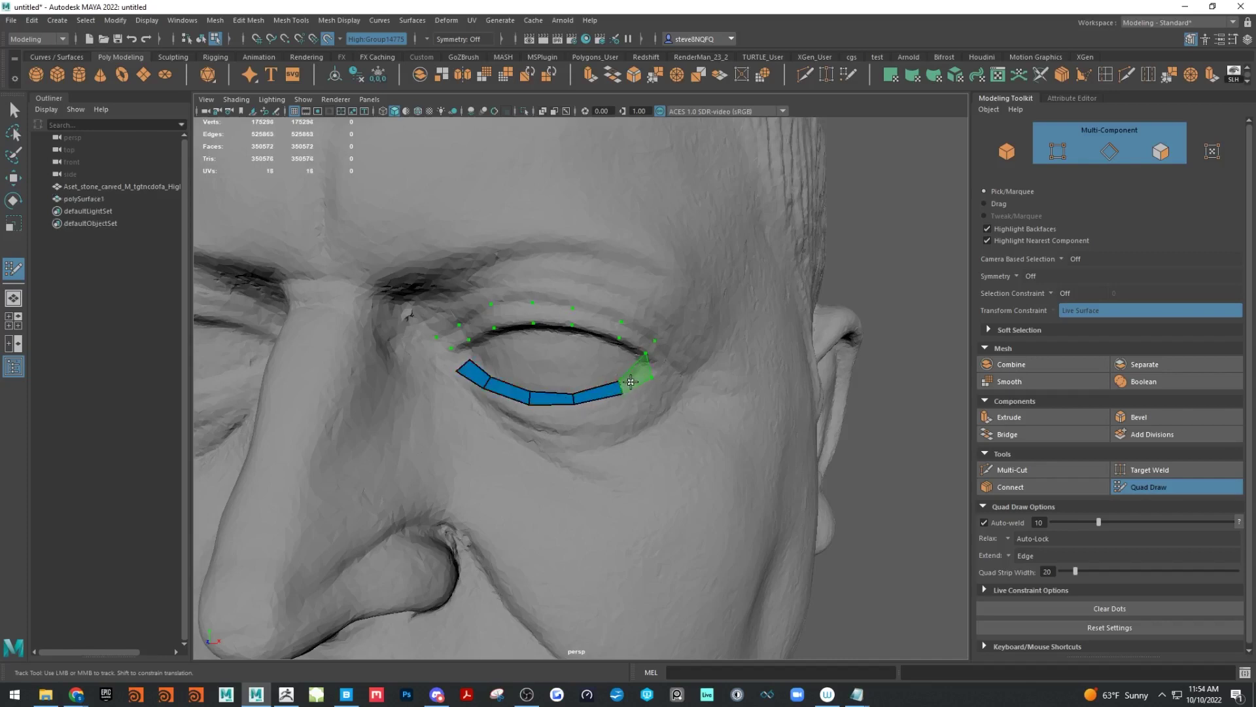
pyautogui.keyDown('shift'); pyautogui.click(635, 372); pyautogui.keyUp('shift')
pyautogui.moveTo(656, 379); pyautogui.dragTo(574, 408)
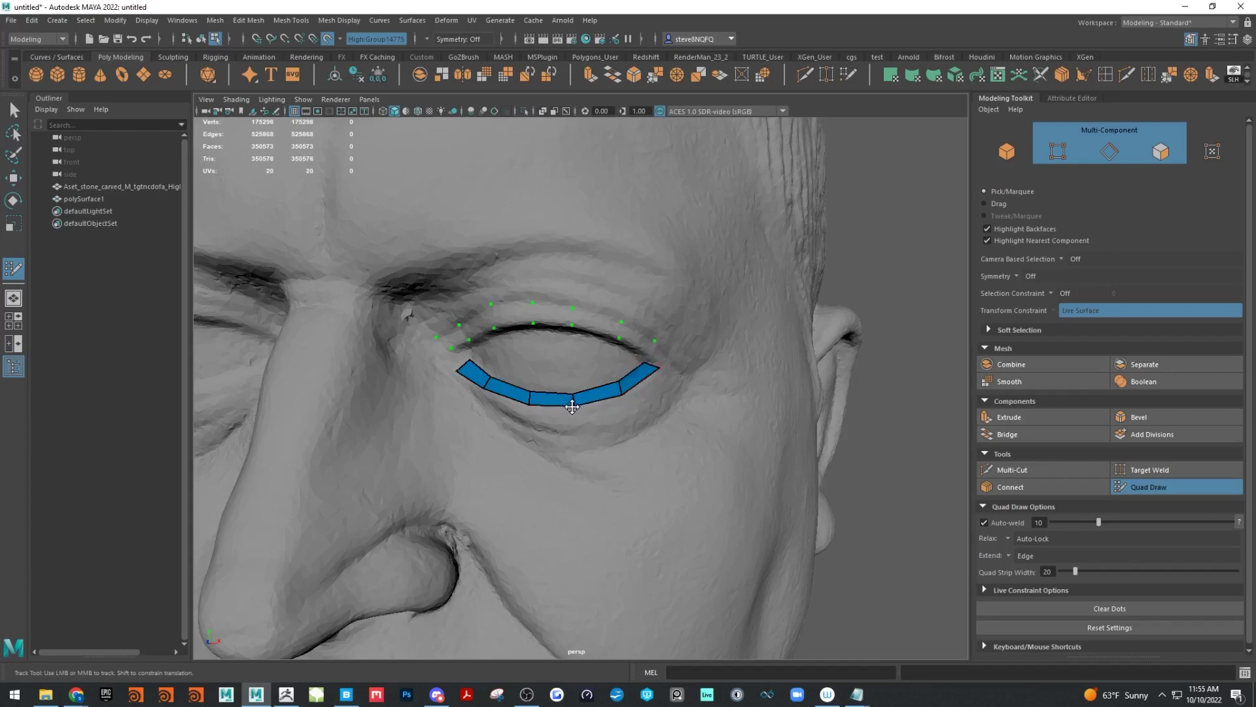
# Extend the lower eyelid strip with one quad at the inner corner and fill the upper eyelid dots with quads
pyautogui.click(439, 361)
pyautogui.keyDown('shift'); pyautogui.click(449, 359); pyautogui.keyUp('shift')
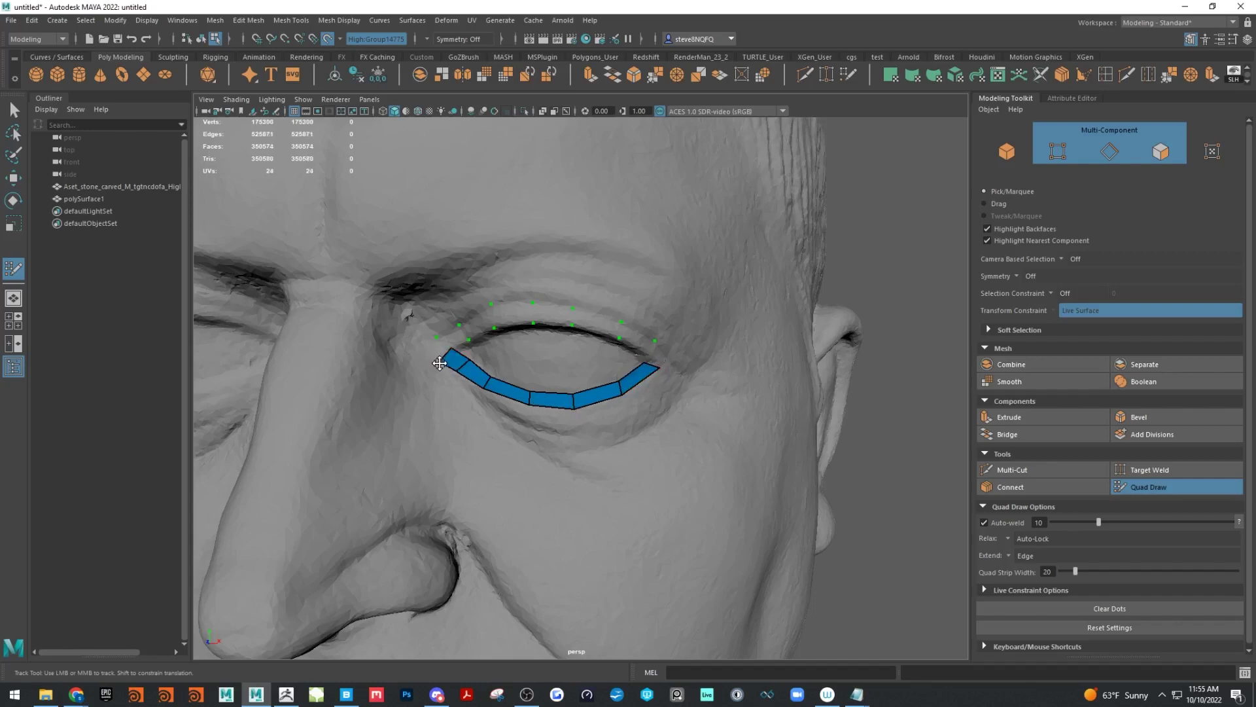
pyautogui.moveTo(439, 363); pyautogui.dragTo(434, 353)
pyautogui.moveTo(449, 340)
pyautogui.mouseDown()
pyautogui.moveTo(513, 314)
pyautogui.moveTo(656, 345)
pyautogui.mouseUp()
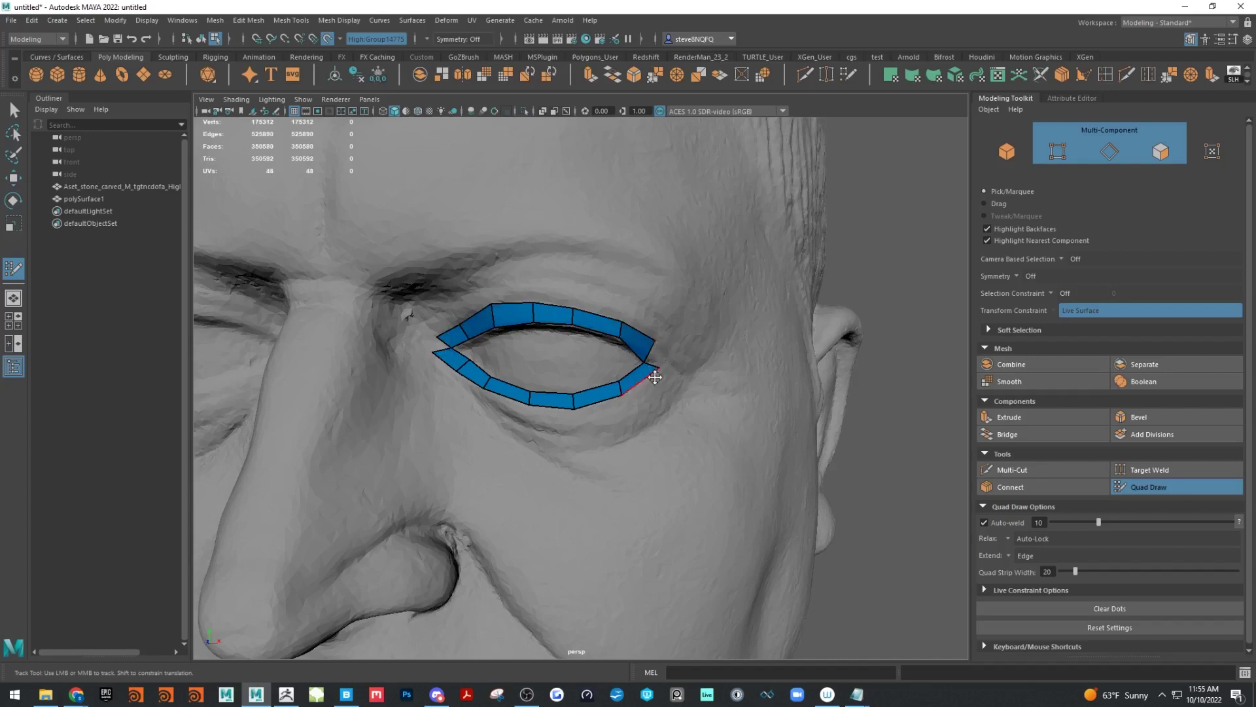
# Weld the upper and lower eyelid strips together at the outer and inner eye corners
pyautogui.keyDown('alt'); pyautogui.moveTo(707, 406); pyautogui.dragTo(788, 410, button='right'); pyautogui.keyUp('alt')
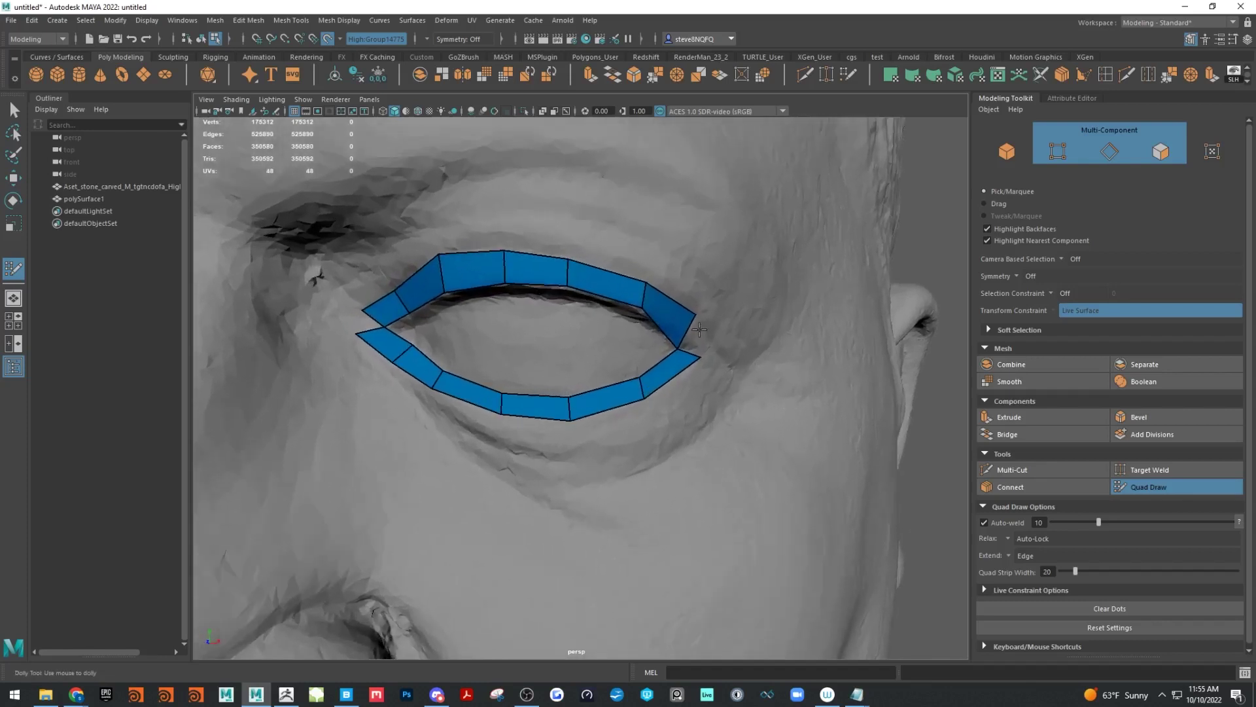
pyautogui.moveTo(696, 315); pyautogui.dragTo(708, 350)
pyautogui.moveTo(362, 316)
pyautogui.mouseDown()
pyautogui.moveTo(355, 333)
pyautogui.moveTo(358, 321)
pyautogui.mouseUp()
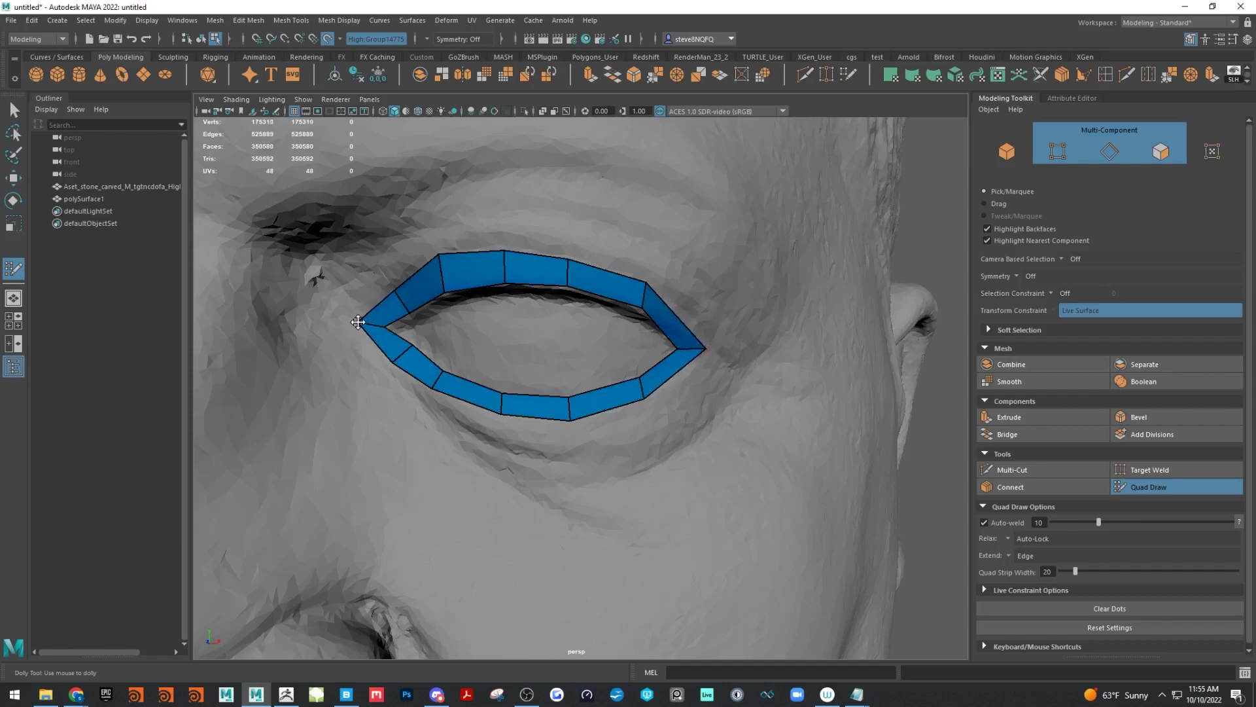
# Try relaxing the quads around the upper and lower eyelids and undo the changes
pyautogui.keyDown('ctrl'); pyautogui.click(398, 301); pyautogui.keyUp('ctrl')
pyautogui.moveTo(466, 275)
pyautogui.keyDown('shift'); pyautogui.mouseDown()
pyautogui.moveTo(522, 270)
pyautogui.moveTo(669, 305)
pyautogui.moveTo(681, 337)
pyautogui.mouseUp(); pyautogui.keyUp('shift')
pyautogui.moveTo(652, 382)
pyautogui.keyDown('shift'); pyautogui.mouseDown()
pyautogui.moveTo(603, 399)
pyautogui.moveTo(463, 391)
pyautogui.mouseUp(); pyautogui.keyUp('shift')
pyautogui.hotkey('ctrl', 'z')
pyautogui.hotkey('ctrl', 'z')
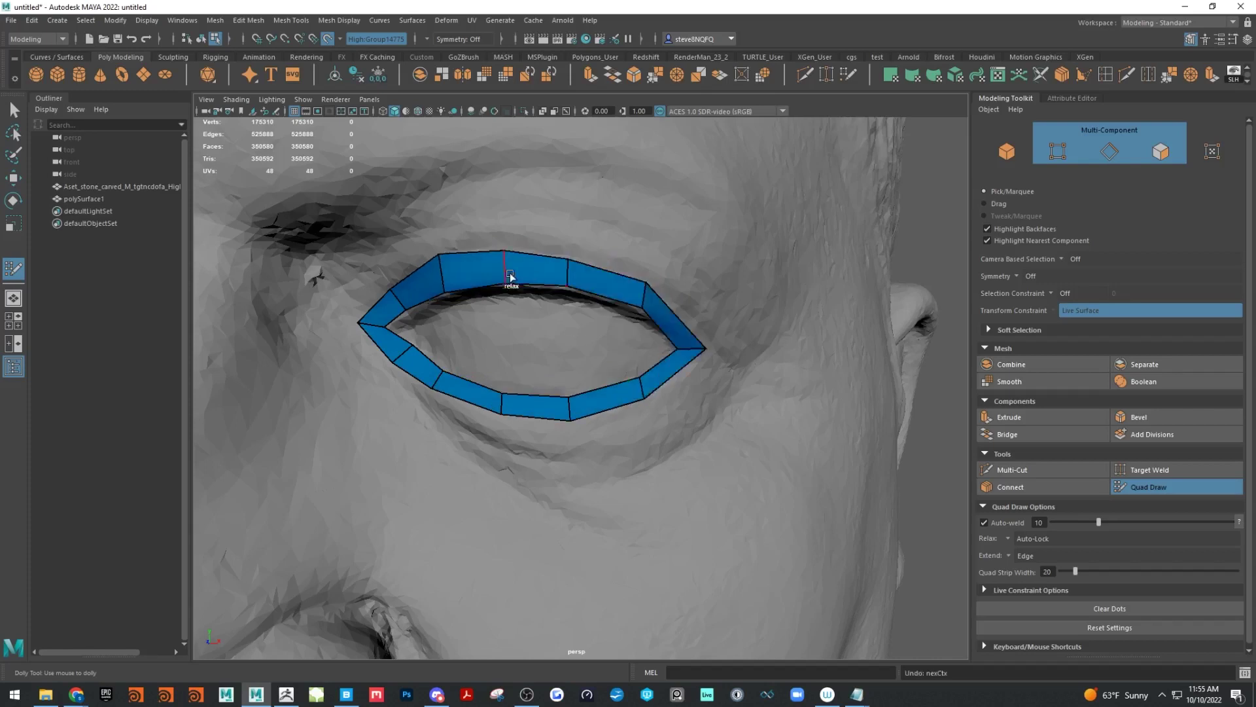
# Relax the upper and lower eyelid quads to even out the loop around the eye, and check it from the side
pyautogui.keyDown('shift'); pyautogui.moveTo(440, 256); pyautogui.dragTo(625, 275); pyautogui.keyUp('shift')
pyautogui.keyDown('shift'); pyautogui.moveTo(574, 410); pyautogui.dragTo(468, 398); pyautogui.keyUp('shift')
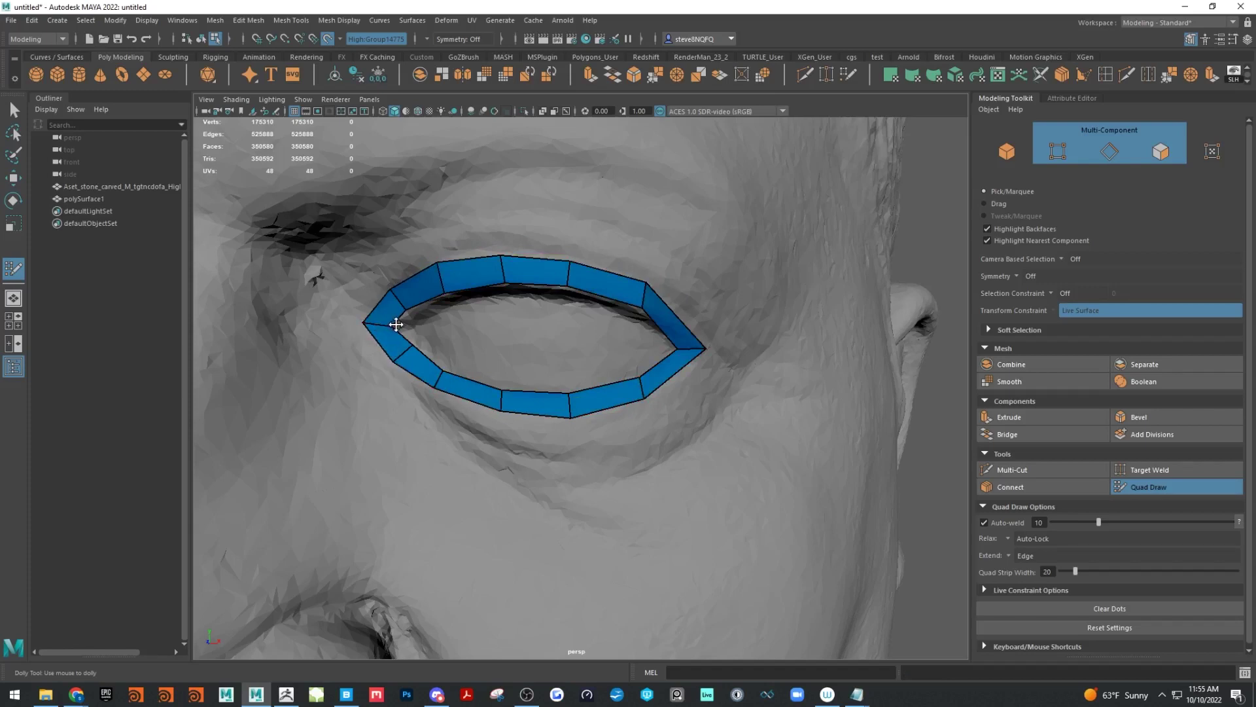
pyautogui.keyDown('alt'); pyautogui.moveTo(753, 407); pyautogui.dragTo(677, 385); pyautogui.keyUp('alt')
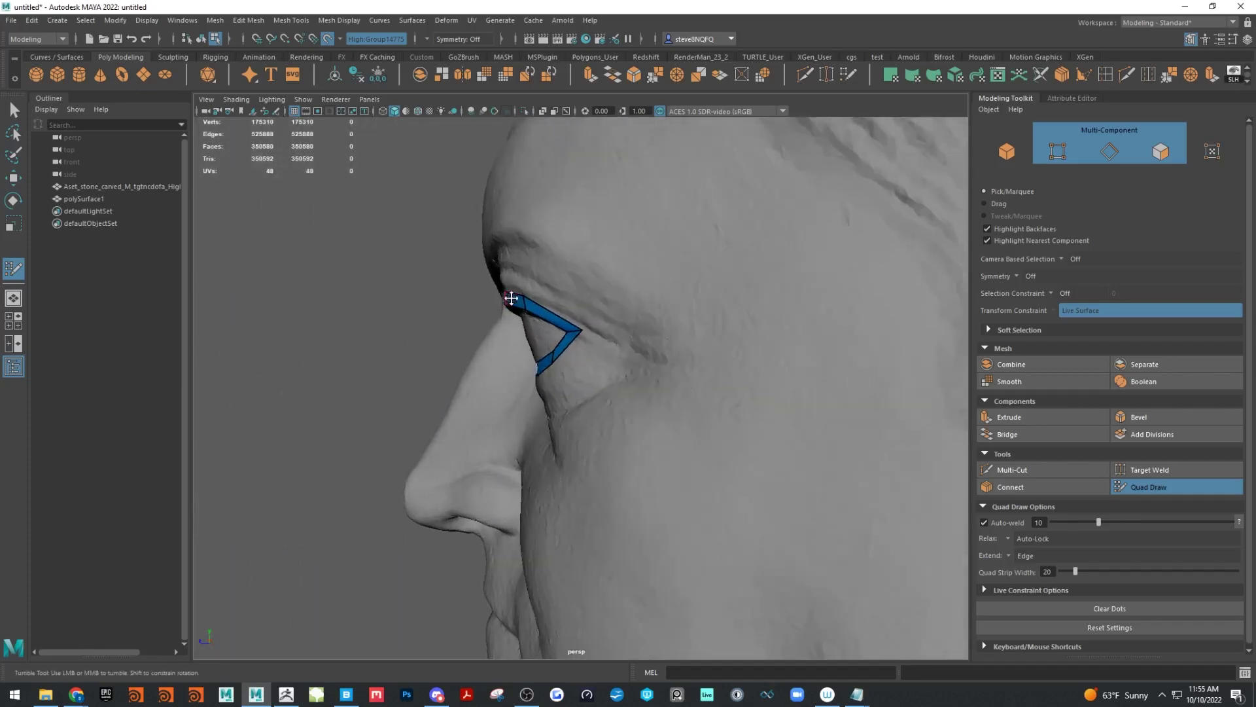
# Try extruding a quad from the middle of the upper eyelid loop toward the brow and undo it
pyautogui.keyDown('alt'); pyautogui.moveTo(532, 441); pyautogui.dragTo(693, 426); pyautogui.keyUp('alt')
pyautogui.keyDown('alt'); pyautogui.moveTo(692, 426); pyautogui.dragTo(527, 428, button='middle'); pyautogui.keyUp('alt')
pyautogui.keyDown('alt'); pyautogui.moveTo(527, 429); pyautogui.dragTo(786, 419, button='right'); pyautogui.keyUp('alt')
pyautogui.keyDown('alt'); pyautogui.moveTo(785, 418); pyautogui.dragTo(780, 451, button='middle'); pyautogui.keyUp('alt')
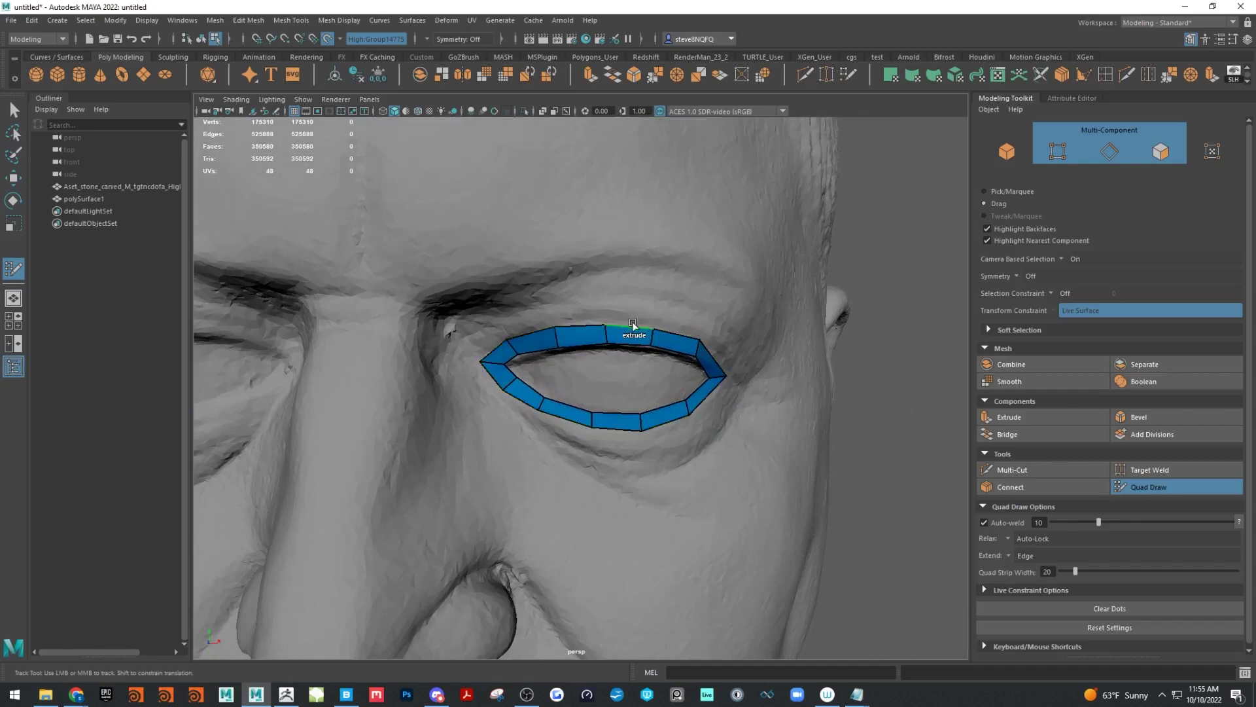
pyautogui.moveTo(632, 325); pyautogui.dragTo(632, 267)
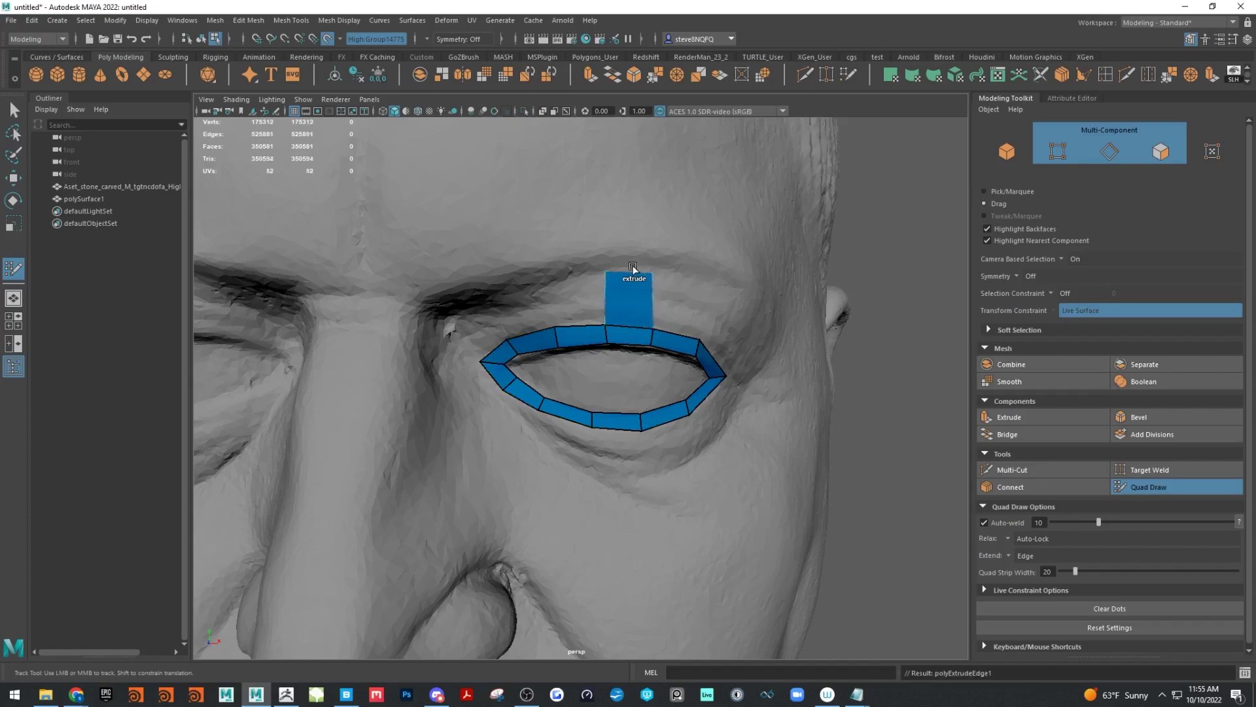
pyautogui.hotkey('ctrl', 'z')
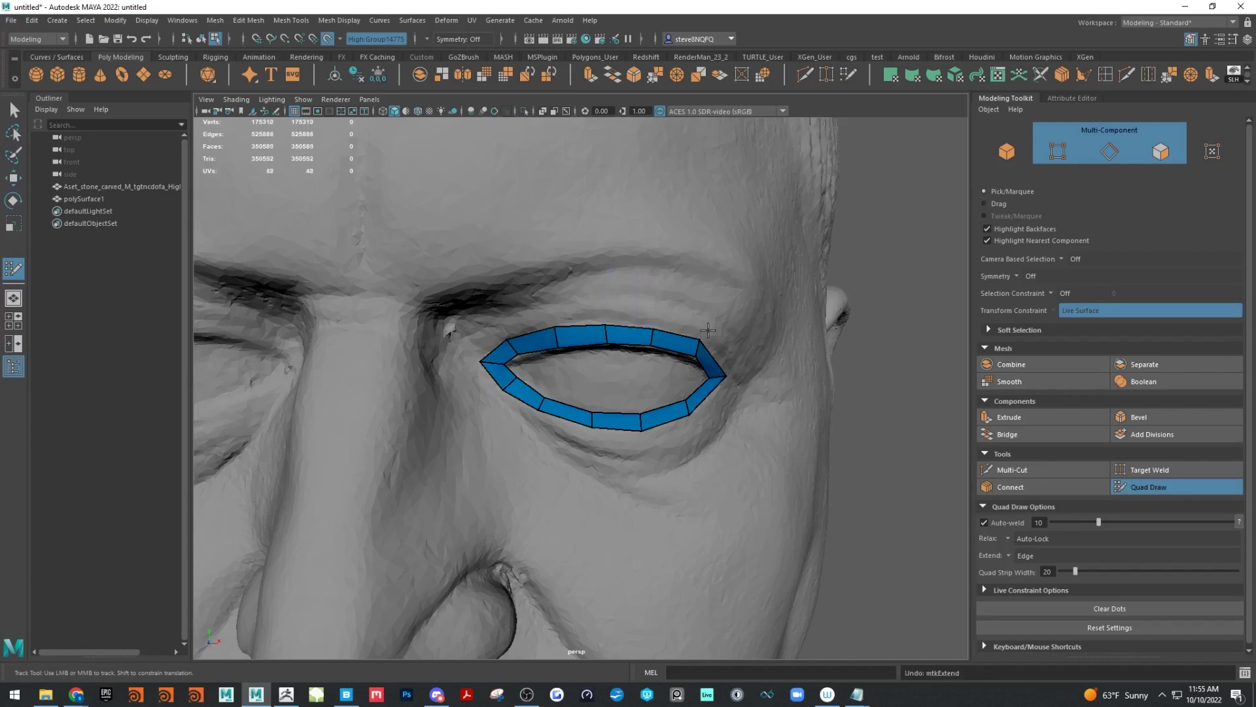
pyautogui.moveTo(640, 327); pyautogui.dragTo(640, 285)
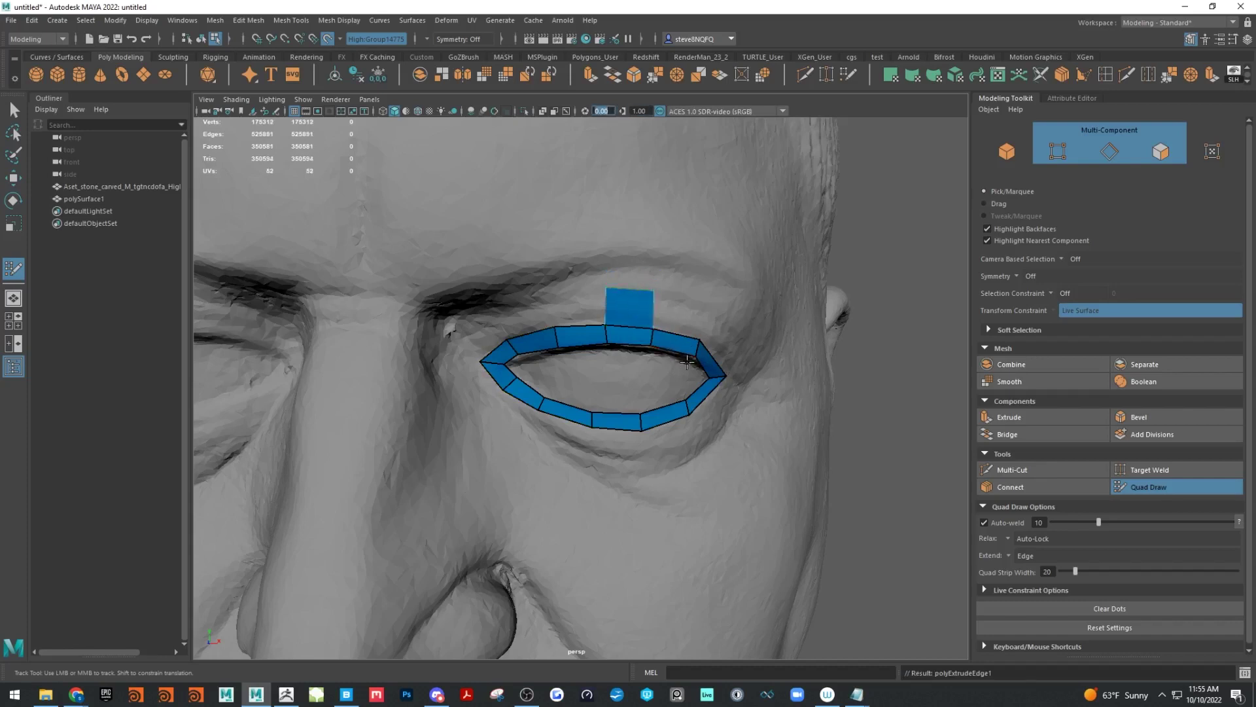
pyautogui.click(711, 315)
pyautogui.hotkey('ctrl', 'z')
pyautogui.hotkey('ctrl', 'z')
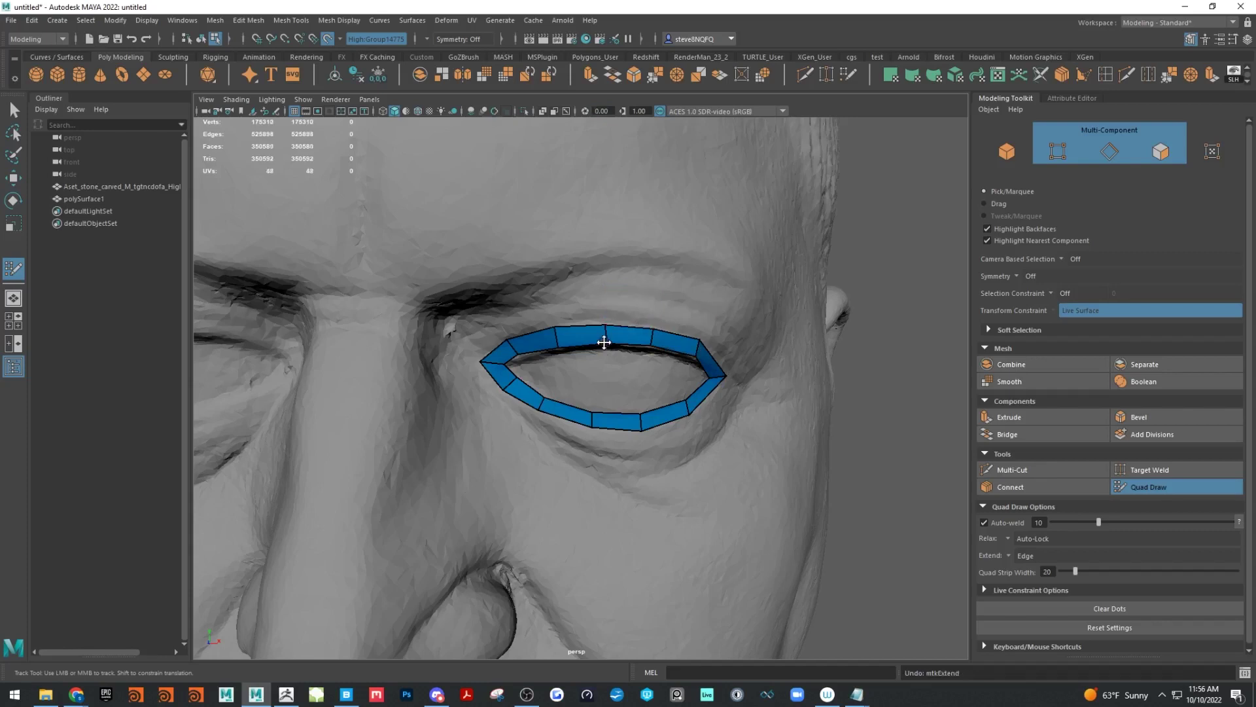
# Extrude a second row of quads from the outer half of the upper eyelid and around the outer eye corner
pyautogui.moveTo(627, 326); pyautogui.dragTo(631, 288)
pyautogui.keyDown('alt'); pyautogui.moveTo(729, 321); pyautogui.dragTo(649, 318); pyautogui.keyUp('alt')
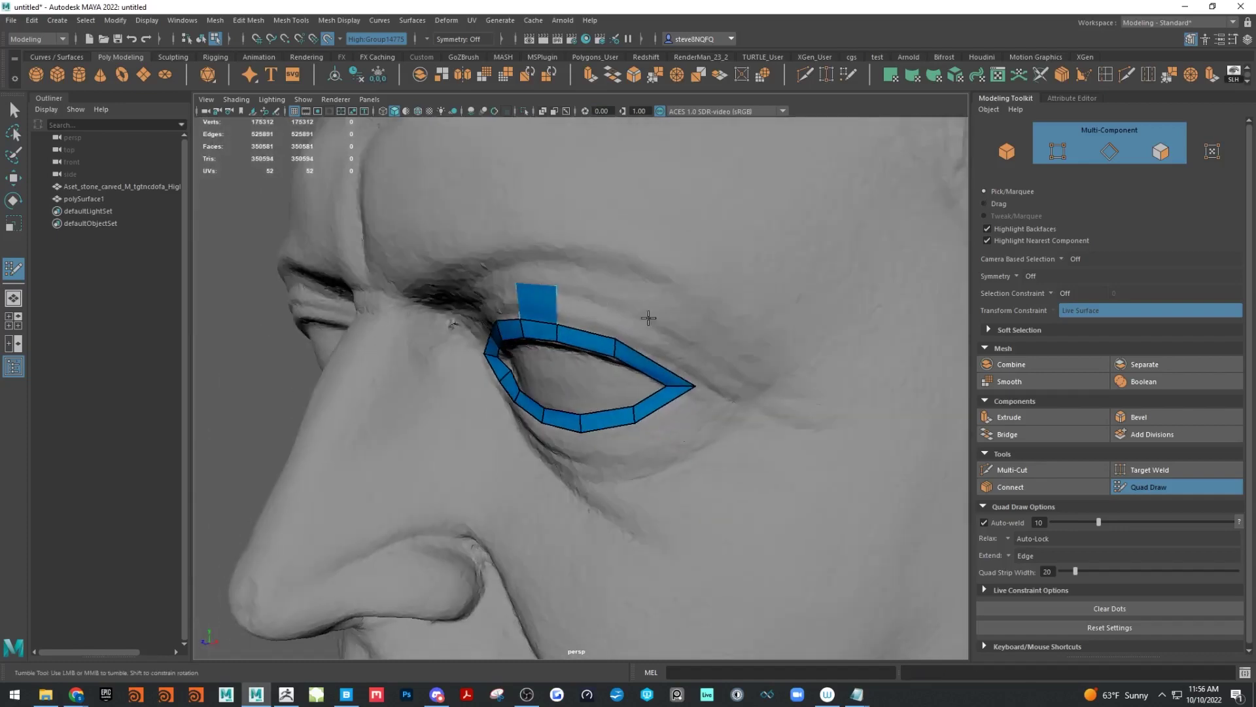
pyautogui.moveTo(562, 303); pyautogui.dragTo(697, 364)
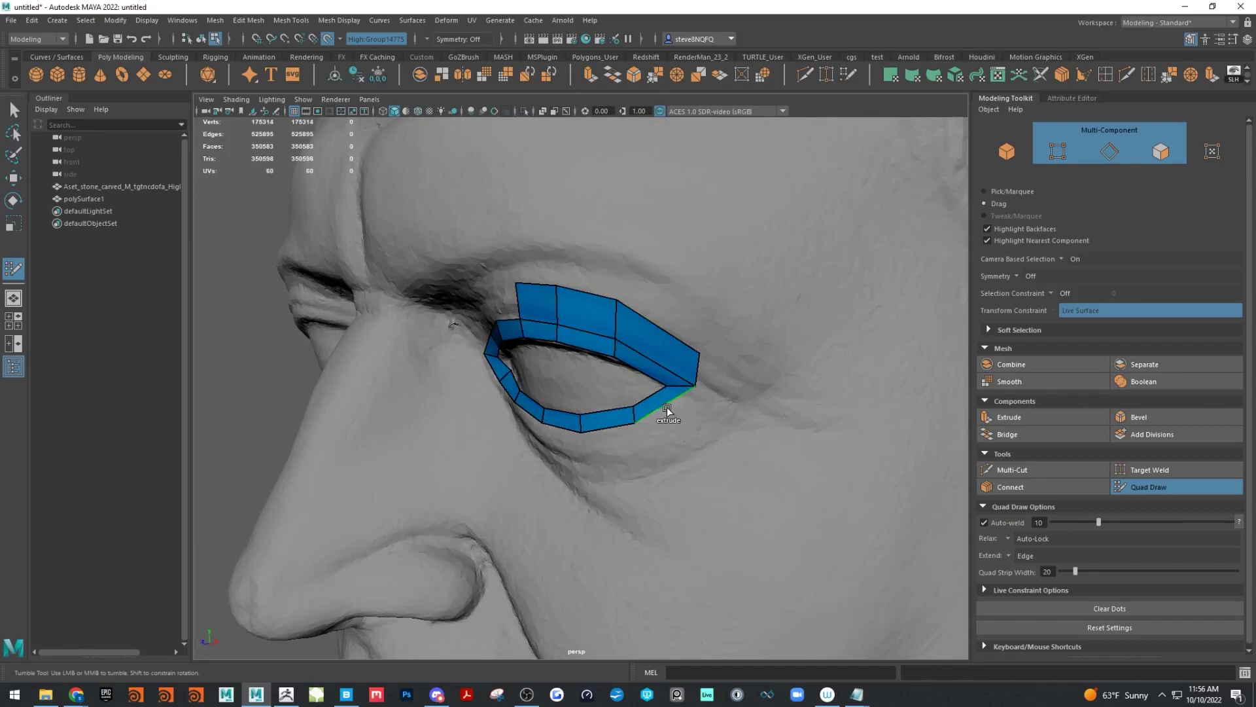
pyautogui.moveTo(666, 408); pyautogui.dragTo(727, 469)
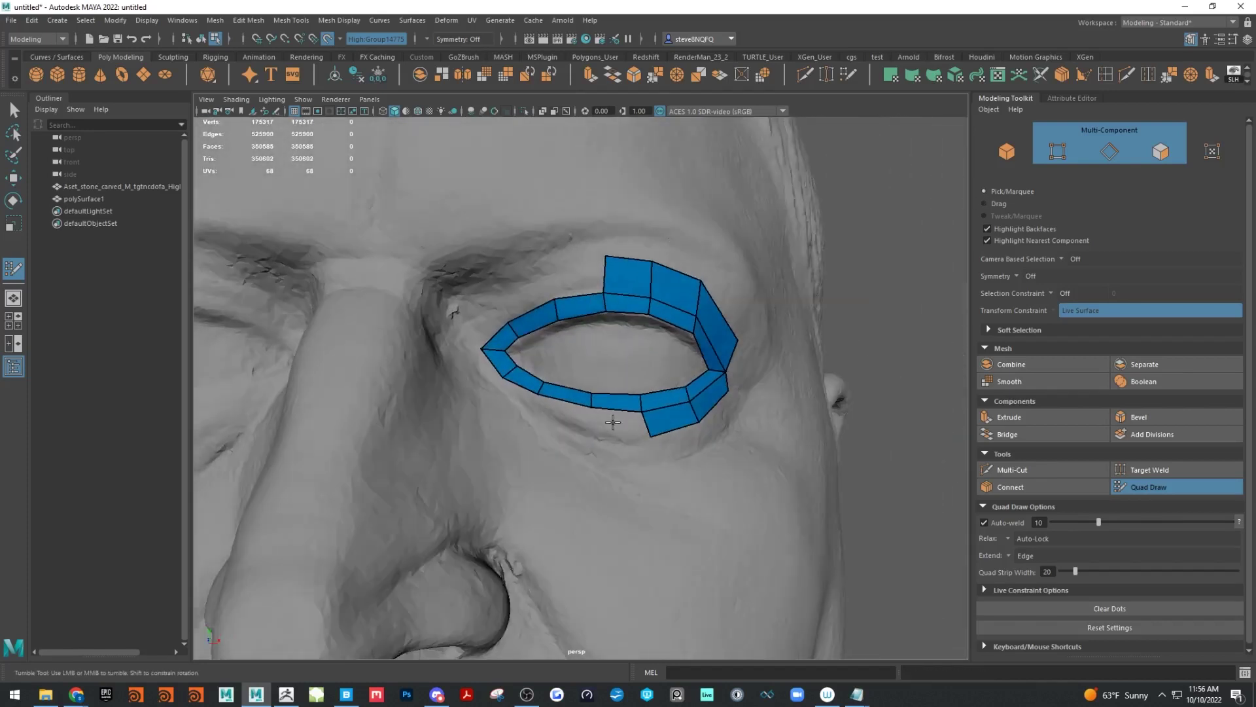
# Extend the second quad row along the lower eyelid, weld its gaps, and continue it around the inner corner onto the upper eyelid
pyautogui.moveTo(615, 418); pyautogui.dragTo(612, 434)
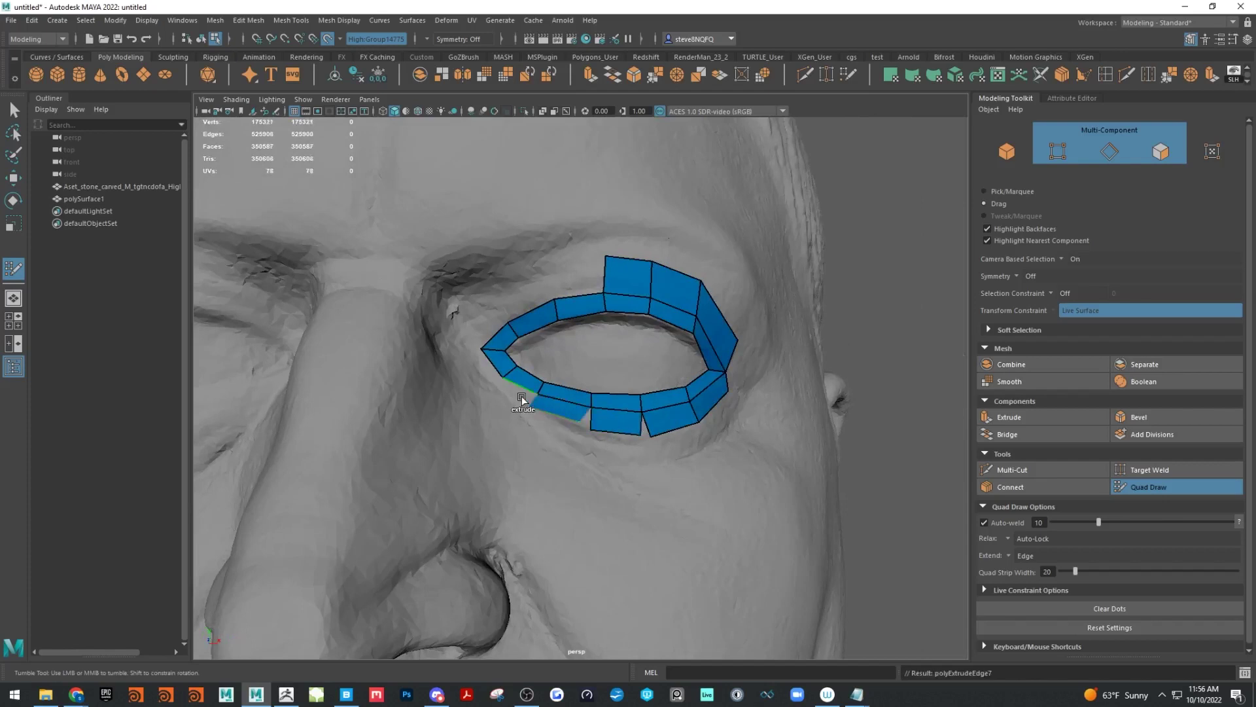
pyautogui.moveTo(521, 396); pyautogui.dragTo(519, 394)
pyautogui.moveTo(583, 421); pyautogui.dragTo(641, 429)
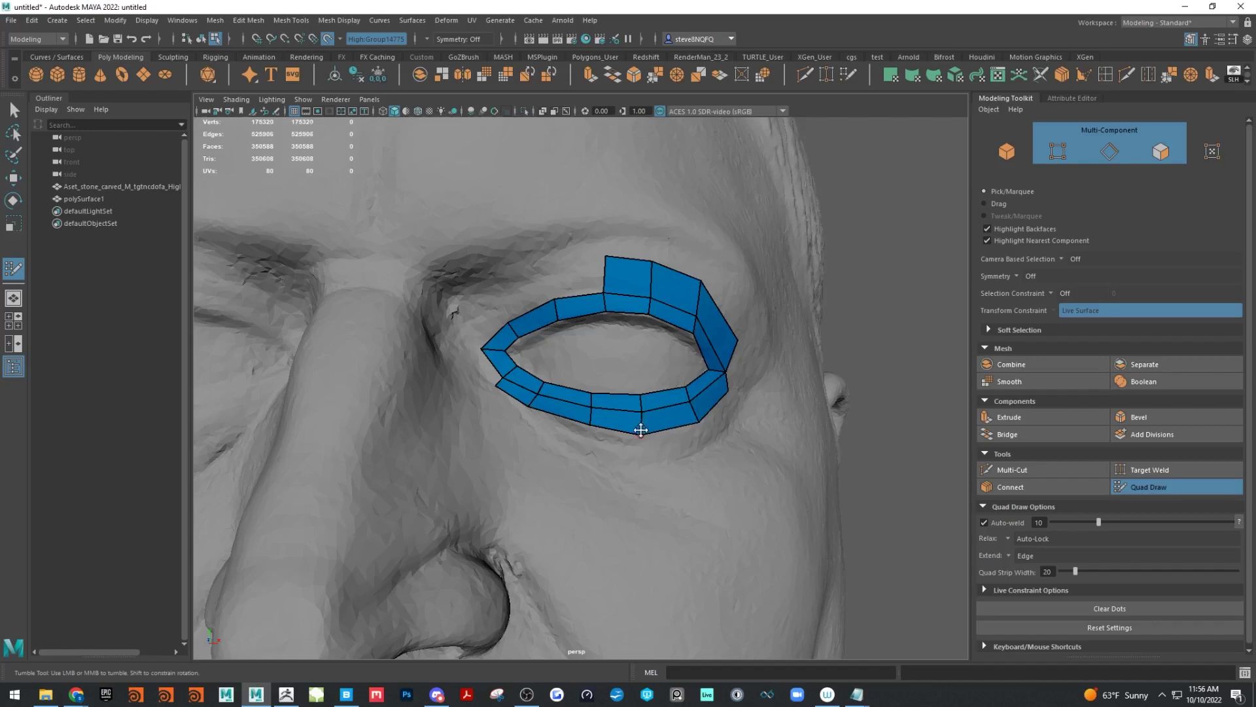
pyautogui.keyDown('shift'); pyautogui.click(484, 366); pyautogui.keyUp('shift')
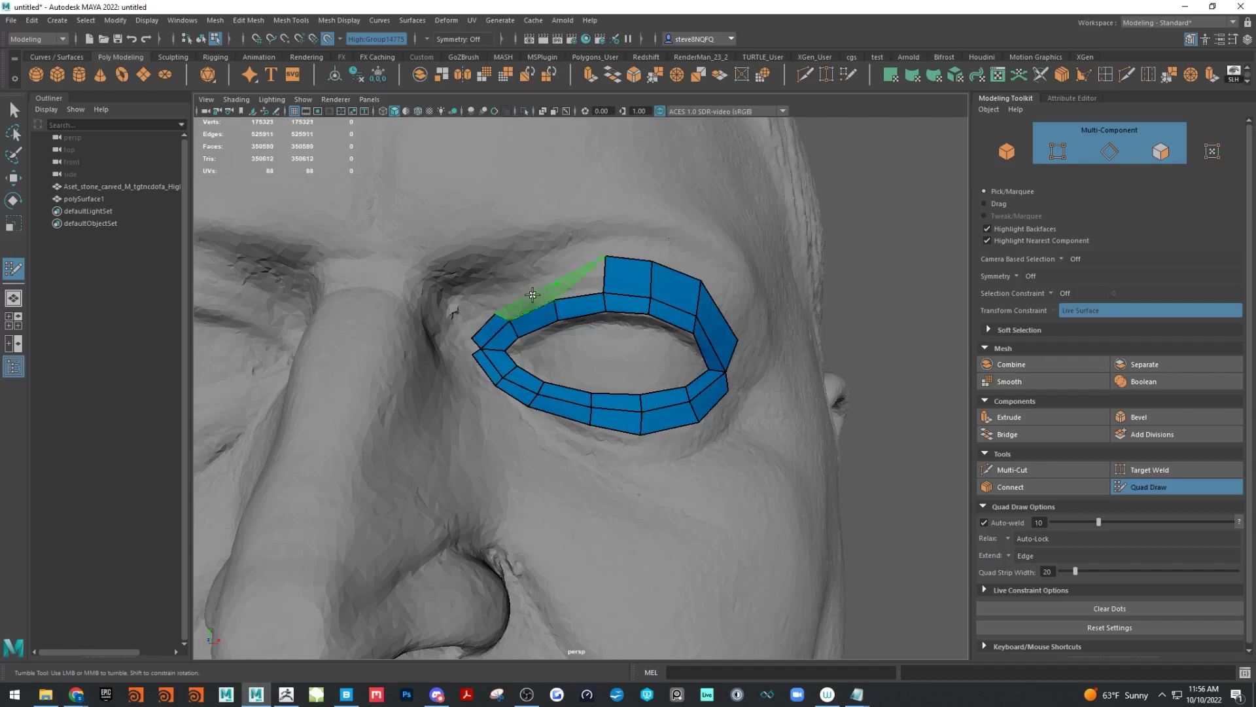
pyautogui.moveTo(556, 285); pyautogui.dragTo(543, 289)
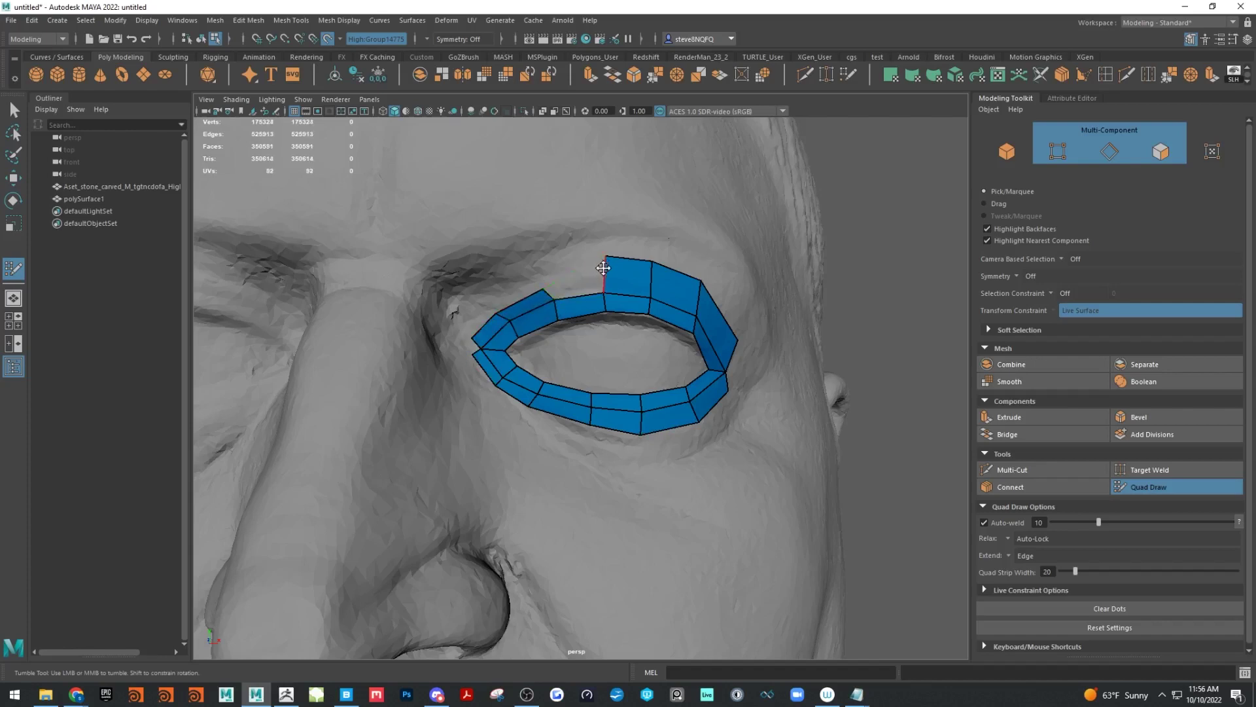
# Insert an edge loop through the tall outer upper eyelid quads and fill the remaining gaps above the inner upper eyelid
pyautogui.keyDown('alt'); pyautogui.moveTo(598, 269); pyautogui.dragTo(518, 334); pyautogui.keyUp('alt')
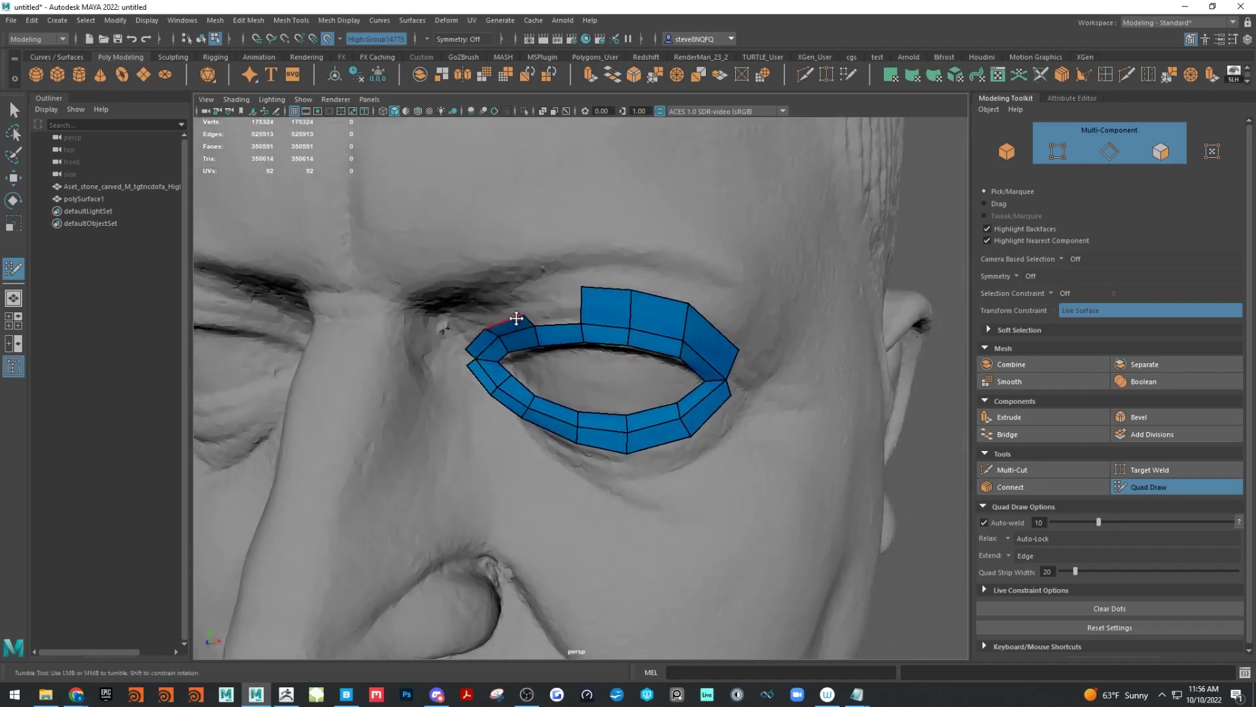
pyautogui.keyDown('ctrl'); pyautogui.click(631, 312); pyautogui.keyUp('ctrl')
pyautogui.keyDown('alt'); pyautogui.moveTo(715, 258); pyautogui.dragTo(578, 253); pyautogui.keyUp('alt')
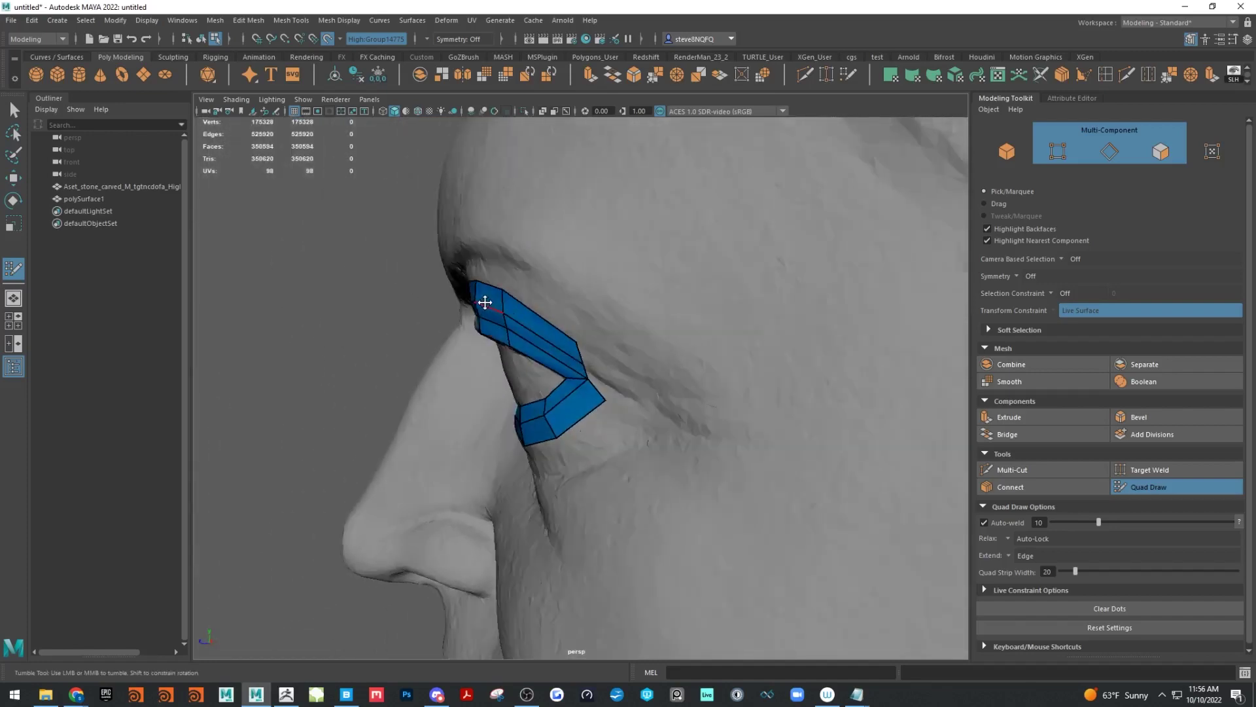
pyautogui.moveTo(508, 235)
pyautogui.keyDown('alt'); pyautogui.mouseDown()
pyautogui.moveTo(628, 243)
pyautogui.moveTo(586, 288)
pyautogui.moveTo(584, 270)
pyautogui.moveTo(516, 286)
pyautogui.moveTo(450, 322)
pyautogui.moveTo(438, 359)
pyautogui.mouseUp(); pyautogui.keyUp('alt')
pyautogui.keyDown('shift'); pyautogui.click(582, 293); pyautogui.keyUp('shift')
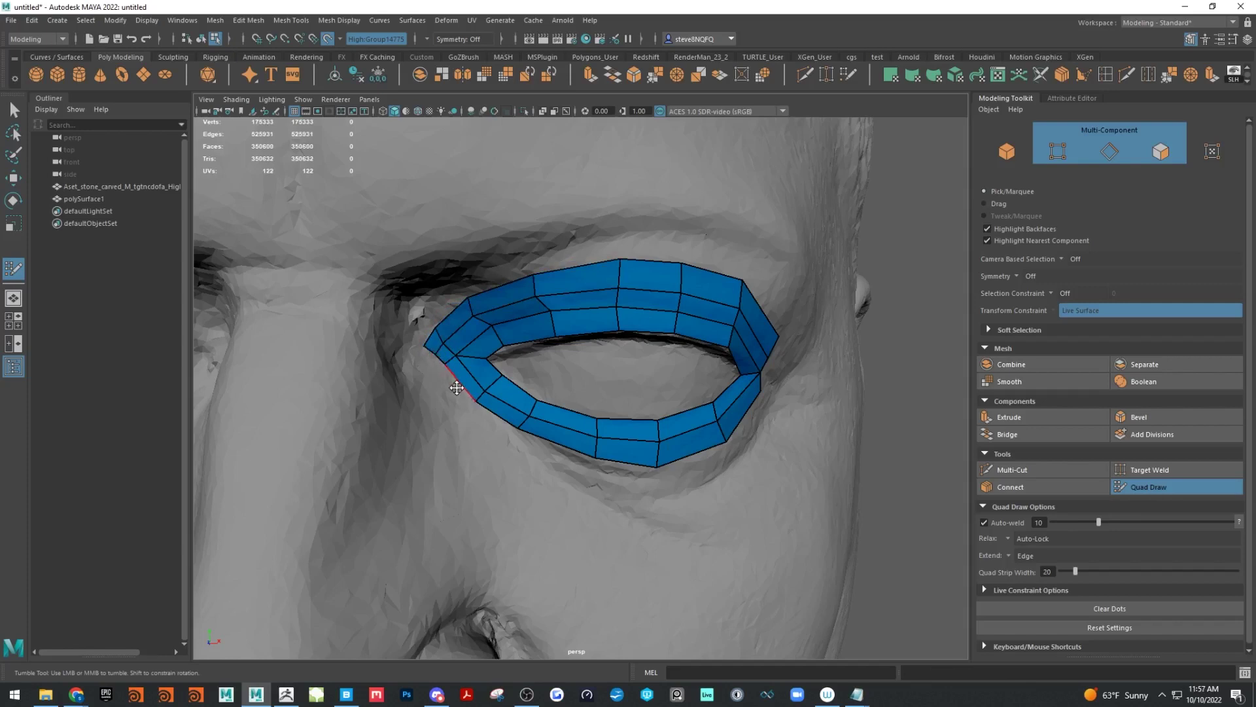
# Try extending the ring with extra quads below the inner eye corner and remove them
pyautogui.moveTo(455, 389); pyautogui.dragTo(419, 368)
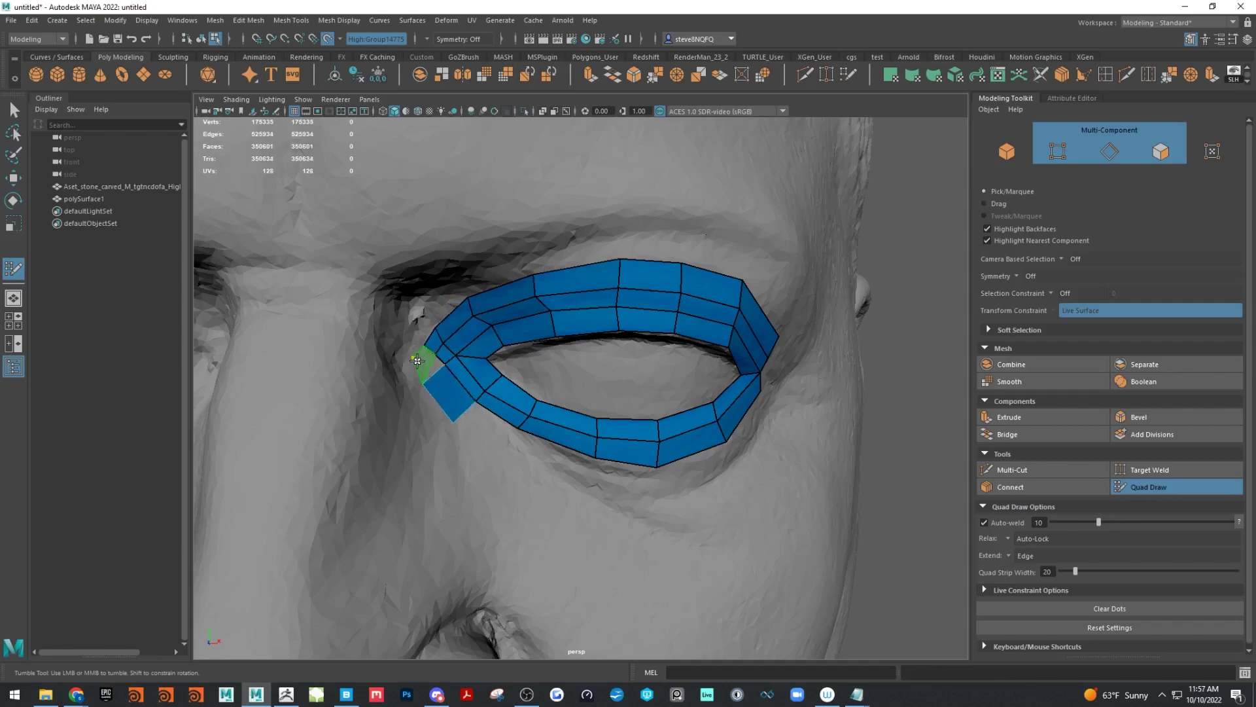
pyautogui.keyDown('shift'); pyautogui.click(416, 361); pyautogui.keyUp('shift')
pyautogui.hotkey('ctrl', 'z')
pyautogui.keyDown('ctrl'); pyautogui.keyDown('shift'); pyautogui.click(448, 411); pyautogui.keyUp('shift'); pyautogui.keyUp('ctrl')
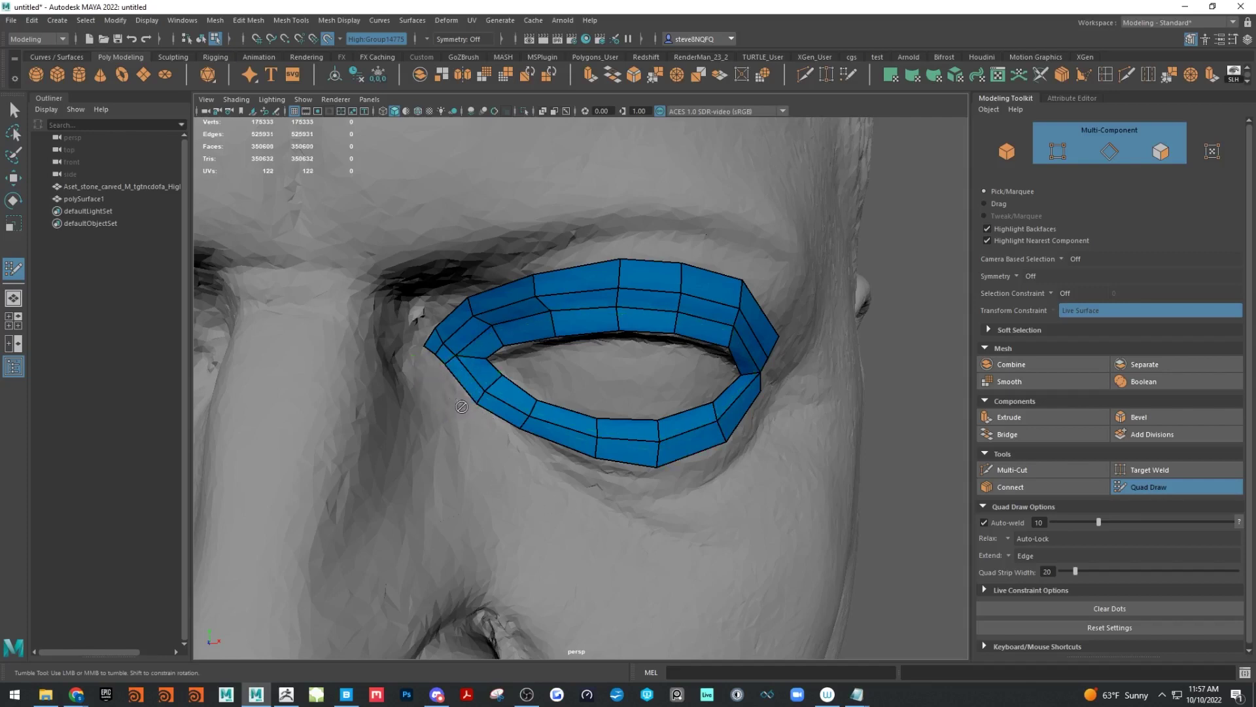
# Delete four quads from the outermost row above the upper eyelid, from its middle to the outer corner
pyautogui.keyDown('ctrl'); pyautogui.keyDown('shift'); pyautogui.click(587, 277); pyautogui.keyUp('shift'); pyautogui.keyUp('ctrl')
pyautogui.keyDown('ctrl'); pyautogui.keyDown('shift'); pyautogui.click(648, 270); pyautogui.keyUp('shift'); pyautogui.keyUp('ctrl')
pyautogui.keyDown('ctrl'); pyautogui.keyDown('shift'); pyautogui.click(703, 275); pyautogui.keyUp('shift'); pyautogui.keyUp('ctrl')
pyautogui.keyDown('ctrl'); pyautogui.keyDown('shift'); pyautogui.click(750, 316); pyautogui.keyUp('shift'); pyautogui.keyUp('ctrl')
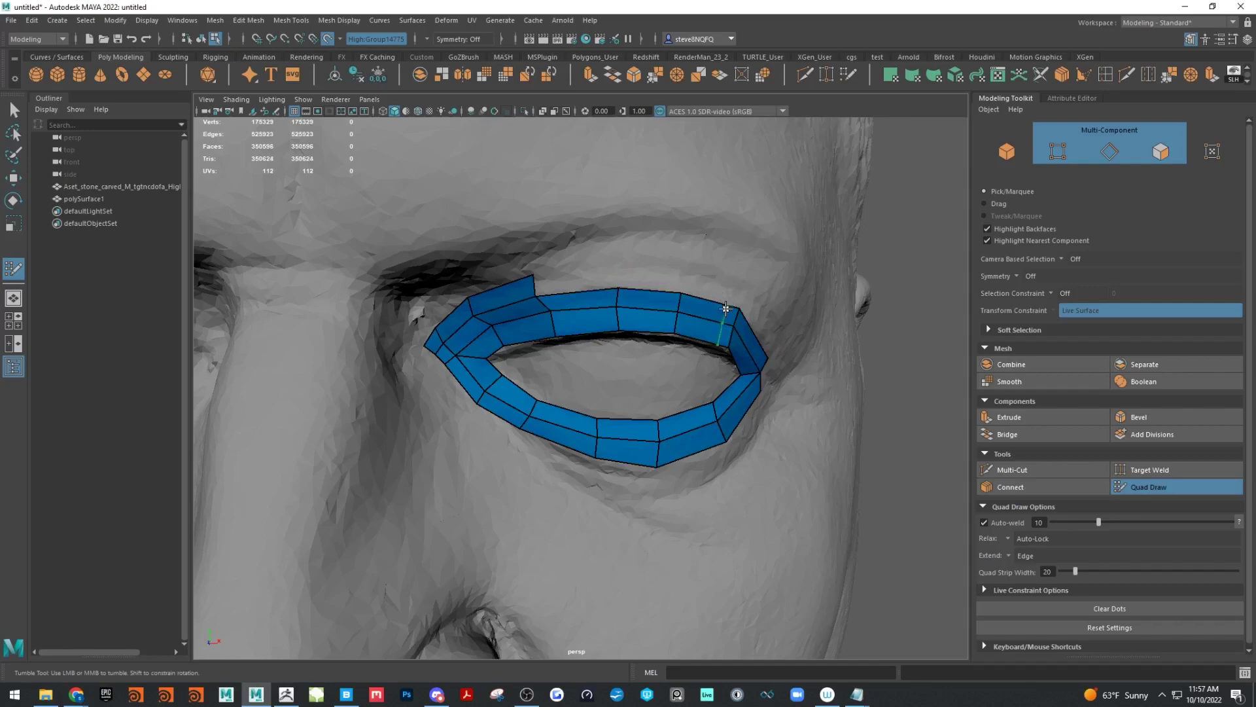
# Try inserting an edge loop around the innermost eye ring and relaxing its quads, and undo the changes
pyautogui.keyDown('ctrl'); pyautogui.click(676, 320); pyautogui.keyUp('ctrl')
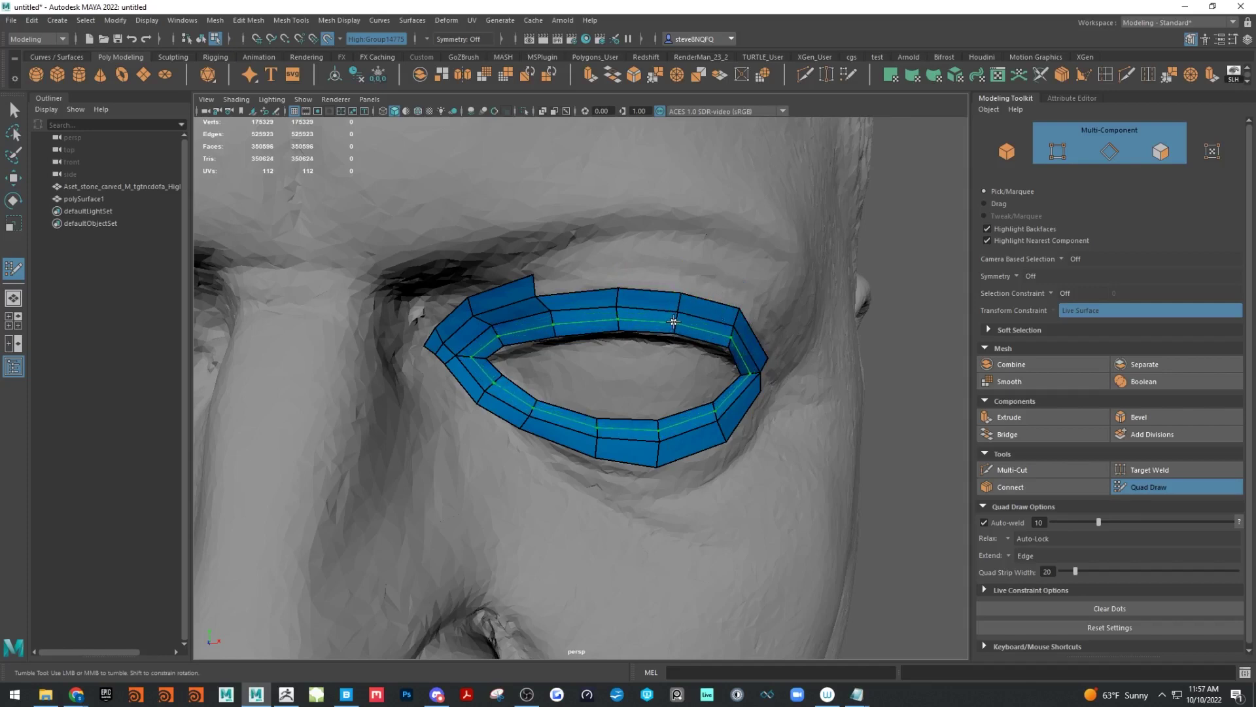
pyautogui.moveTo(726, 334)
pyautogui.keyDown('alt'); pyautogui.mouseDown()
pyautogui.moveTo(766, 281)
pyautogui.moveTo(707, 350)
pyautogui.mouseUp(); pyautogui.keyUp('alt')
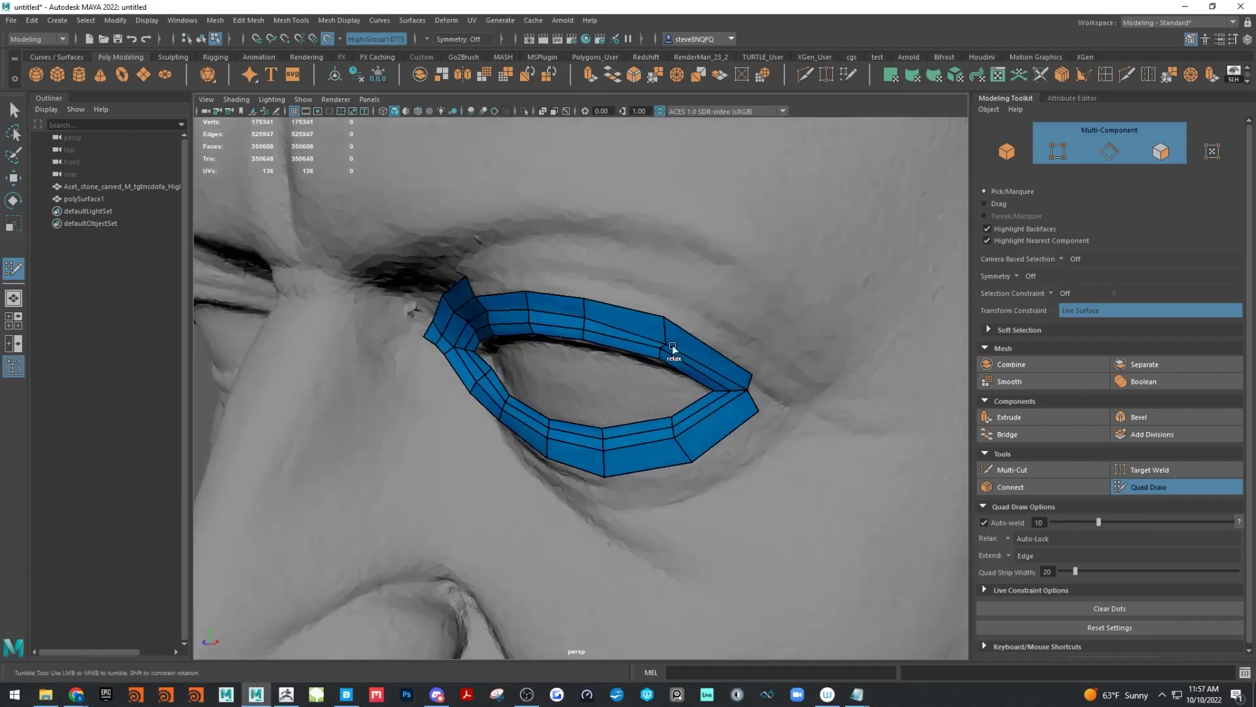
pyautogui.moveTo(488, 332)
pyautogui.keyDown('shift'); pyautogui.mouseDown()
pyautogui.moveTo(631, 448)
pyautogui.moveTo(702, 414)
pyautogui.moveTo(673, 414)
pyautogui.moveTo(725, 417)
pyautogui.moveTo(661, 386)
pyautogui.moveTo(665, 417)
pyautogui.mouseUp(); pyautogui.keyUp('shift')
pyautogui.keyDown('ctrl'); pyautogui.click(752, 383); pyautogui.keyUp('ctrl')
pyautogui.hotkey('ctrl', 'z')
pyautogui.hotkey('ctrl', 'z')
# Fill the gap in the outermost row above the middle of the upper eyelid with two quads
pyautogui.scroll(-3, 657, 386)
pyautogui.keyDown('alt'); pyautogui.moveTo(581, 283); pyautogui.dragTo(618, 239); pyautogui.keyUp('alt')
pyautogui.keyDown('alt'); pyautogui.moveTo(606, 459); pyautogui.dragTo(787, 461, button='middle'); pyautogui.keyUp('alt')
pyautogui.keyDown('alt'); pyautogui.moveTo(680, 411); pyautogui.dragTo(690, 440); pyautogui.keyUp('alt')
pyautogui.keyDown('alt'); pyautogui.moveTo(690, 440); pyautogui.dragTo(501, 437, button='middle'); pyautogui.keyUp('alt')
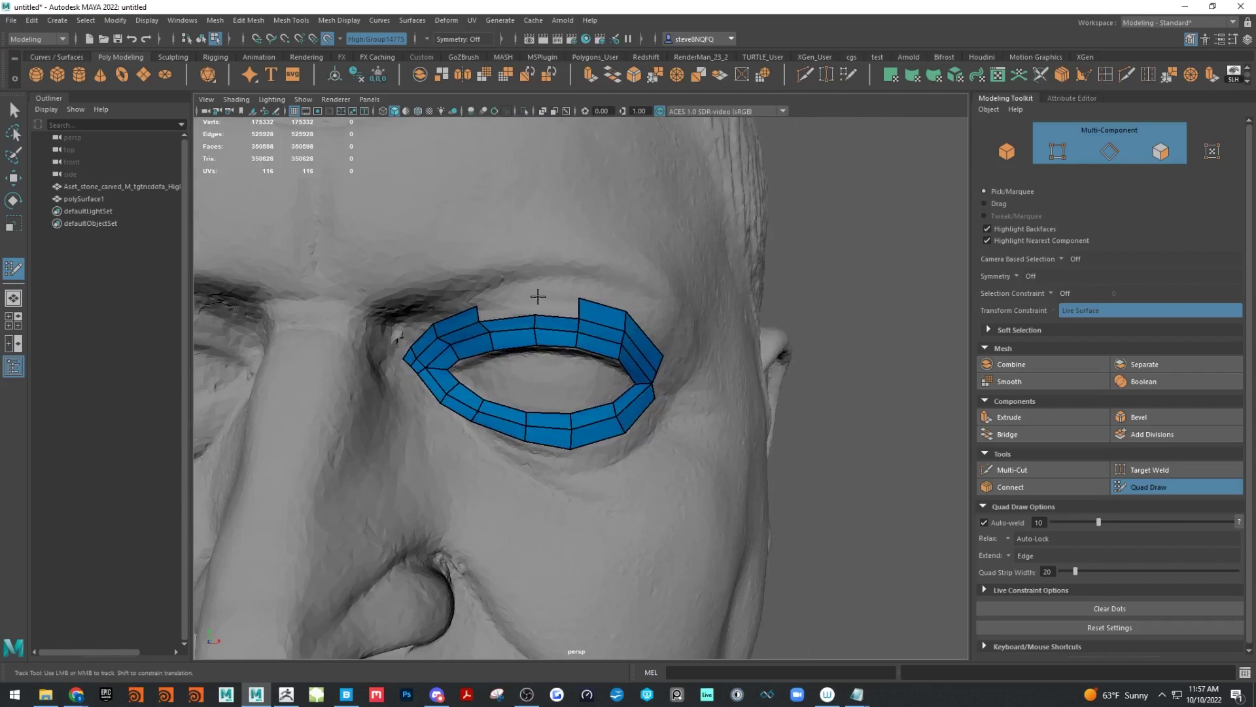
pyautogui.keyDown('shift'); pyautogui.click(552, 305); pyautogui.keyUp('shift')
pyautogui.keyDown('shift'); pyautogui.click(504, 306); pyautogui.keyUp('shift')
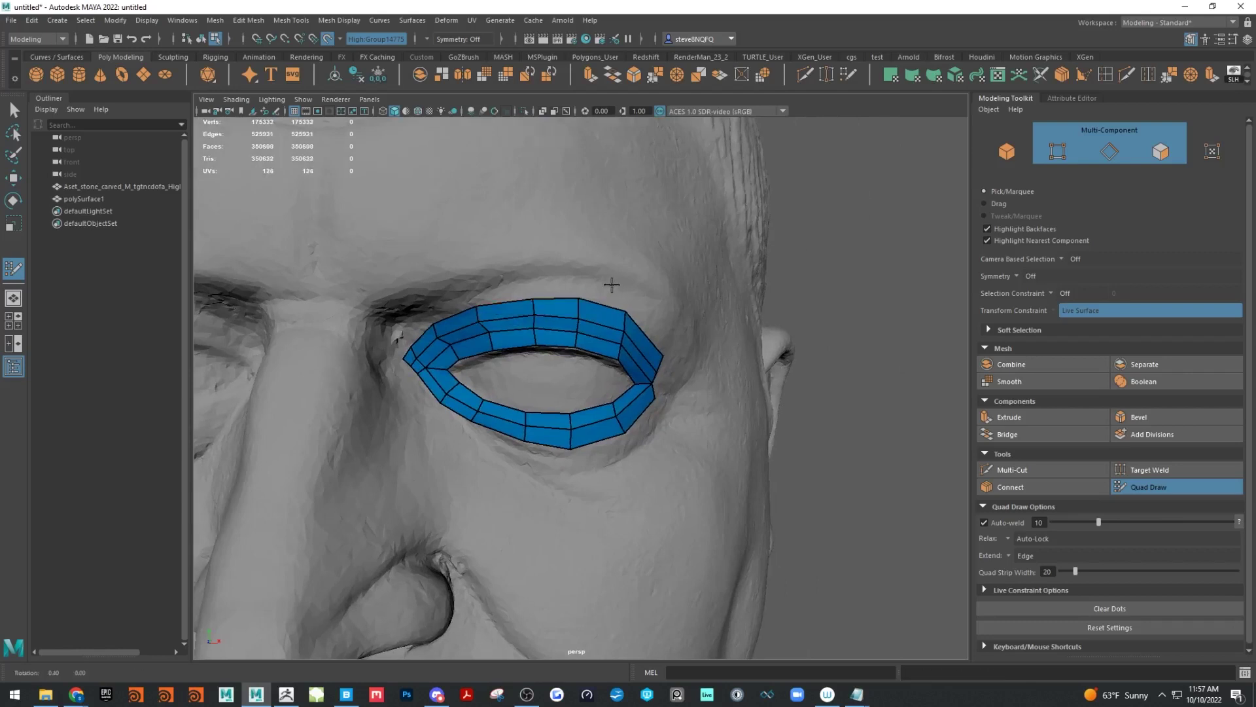
# Place dots along the brow ridge above the upper eyelid and fill them into a row of five quads
pyautogui.keyDown('alt'); pyautogui.moveTo(611, 283); pyautogui.dragTo(578, 286); pyautogui.keyUp('alt')
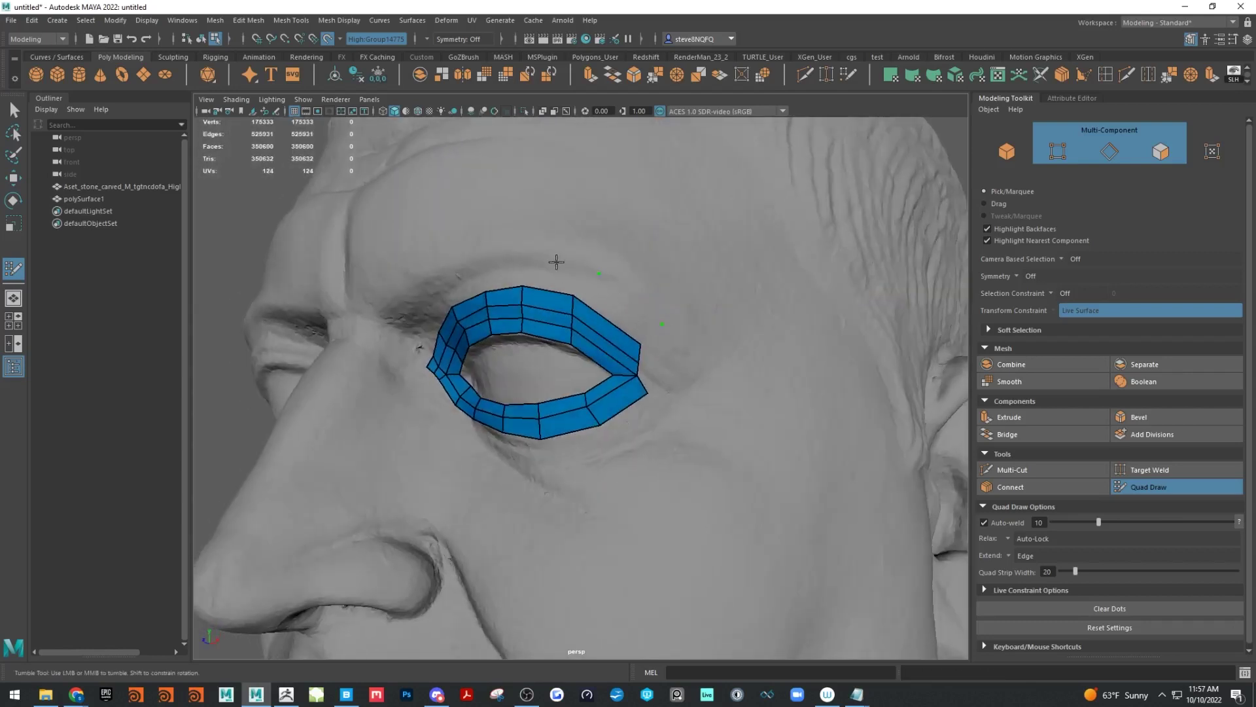
pyautogui.keyDown('alt'); pyautogui.moveTo(505, 240); pyautogui.dragTo(521, 263); pyautogui.keyUp('alt')
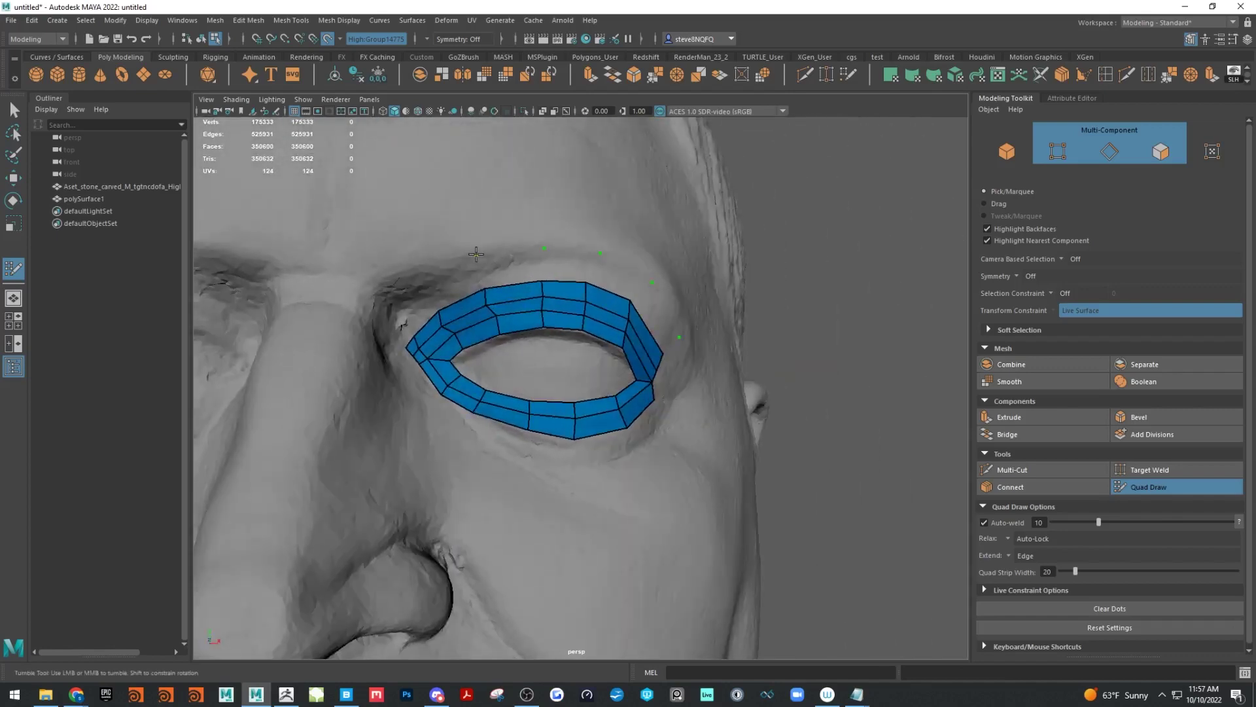
pyautogui.keyDown('shift'); pyautogui.click(452, 283); pyautogui.keyUp('shift')
pyautogui.keyDown('shift'); pyautogui.click(514, 269); pyautogui.keyUp('shift')
pyautogui.keyDown('shift'); pyautogui.click(569, 264); pyautogui.keyUp('shift')
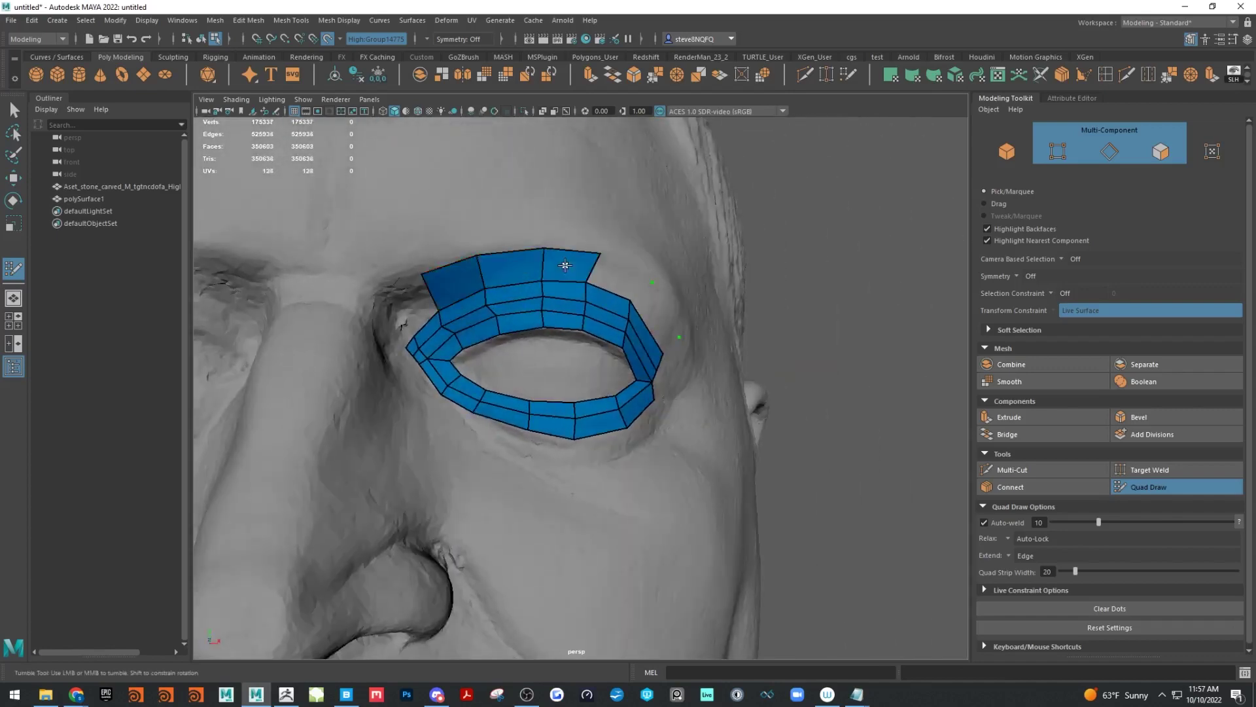
pyautogui.keyDown('shift'); pyautogui.click(628, 280); pyautogui.keyUp('shift')
pyautogui.keyDown('shift'); pyautogui.click(635, 285); pyautogui.keyUp('shift')
pyautogui.keyDown('alt'); pyautogui.moveTo(653, 292); pyautogui.dragTo(653, 324); pyautogui.keyUp('alt')
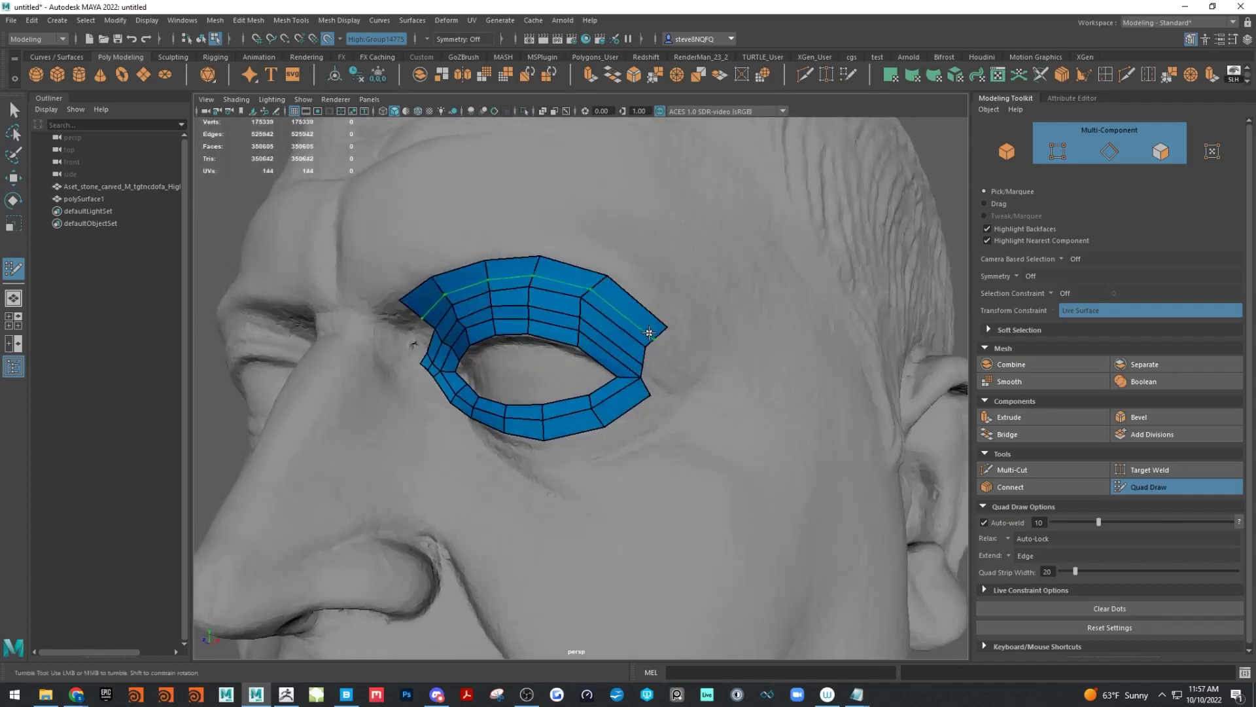
# Insert an edge loop through the brow row and relax the quads above the upper eyelid
pyautogui.keyDown('ctrl'); pyautogui.click(653, 333); pyautogui.keyUp('ctrl')
pyautogui.moveTo(681, 269)
pyautogui.keyDown('alt'); pyautogui.mouseDown()
pyautogui.moveTo(647, 307)
pyautogui.moveTo(466, 297)
pyautogui.moveTo(529, 289)
pyautogui.moveTo(575, 327)
pyautogui.moveTo(588, 284)
pyautogui.moveTo(493, 267)
pyautogui.moveTo(434, 284)
pyautogui.moveTo(604, 351)
pyautogui.moveTo(569, 317)
pyautogui.moveTo(499, 328)
pyautogui.moveTo(519, 320)
pyautogui.moveTo(508, 305)
pyautogui.moveTo(544, 317)
pyautogui.moveTo(500, 298)
pyautogui.mouseUp(); pyautogui.keyUp('alt')
pyautogui.keyDown('alt'); pyautogui.moveTo(487, 366); pyautogui.dragTo(570, 373); pyautogui.keyUp('alt')
pyautogui.keyDown('shift'); pyautogui.moveTo(579, 295); pyautogui.dragTo(506, 321); pyautogui.keyUp('shift')
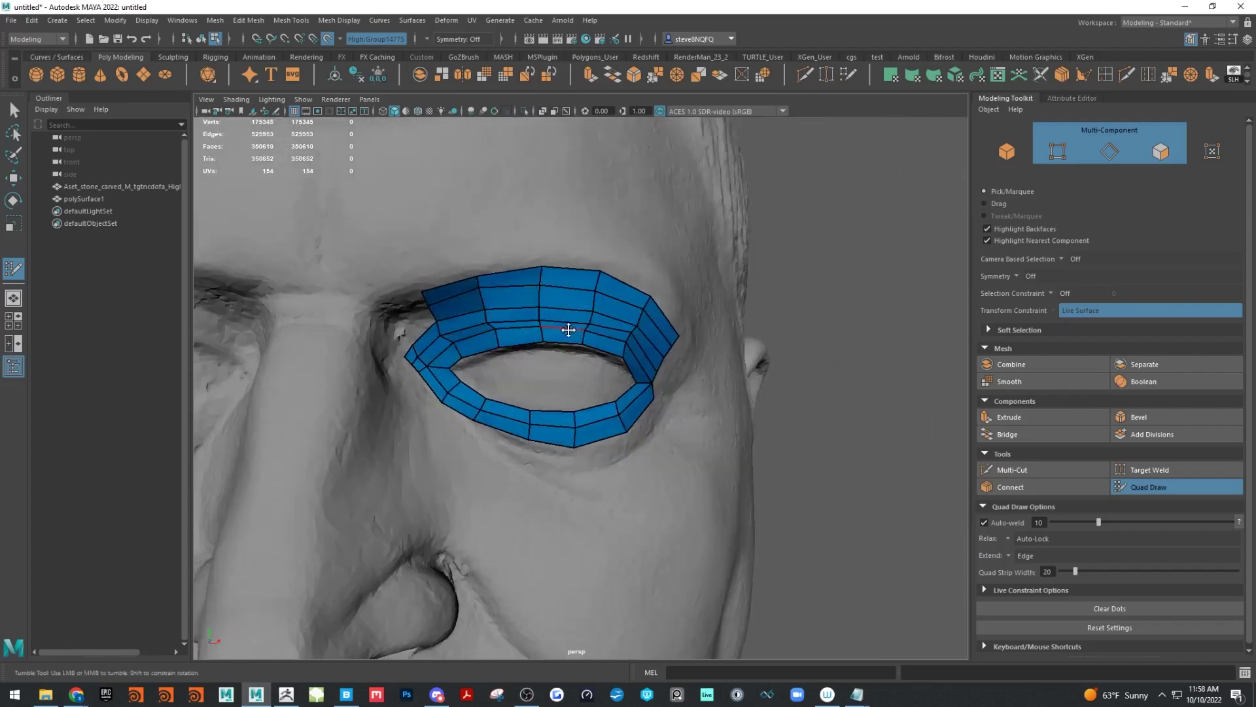
pyautogui.keyDown('shift'); pyautogui.moveTo(570, 305); pyautogui.dragTo(570, 303); pyautogui.keyUp('shift')
# Examine the flow of the eye loops from several angles and in relation to the whole head
pyautogui.keyDown('alt'); pyautogui.moveTo(631, 336); pyautogui.dragTo(578, 374); pyautogui.keyUp('alt')
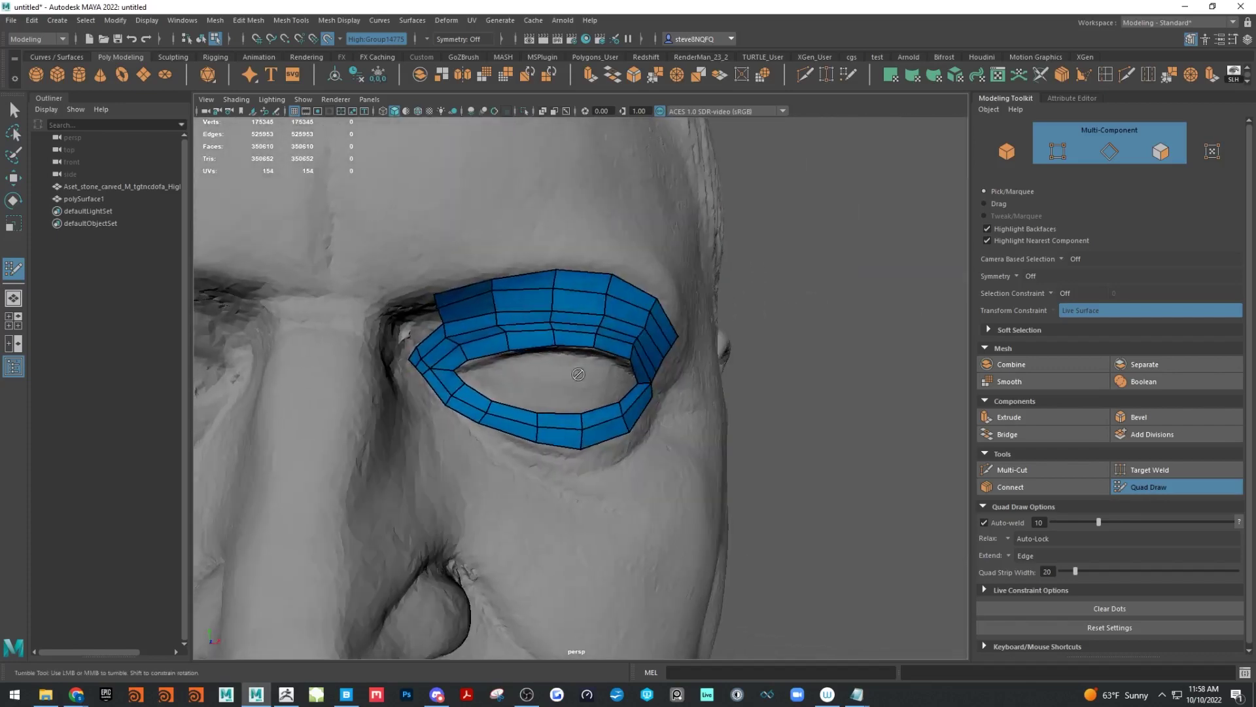
pyautogui.keyDown('alt'); pyautogui.moveTo(473, 363); pyautogui.dragTo(544, 380); pyautogui.keyUp('alt')
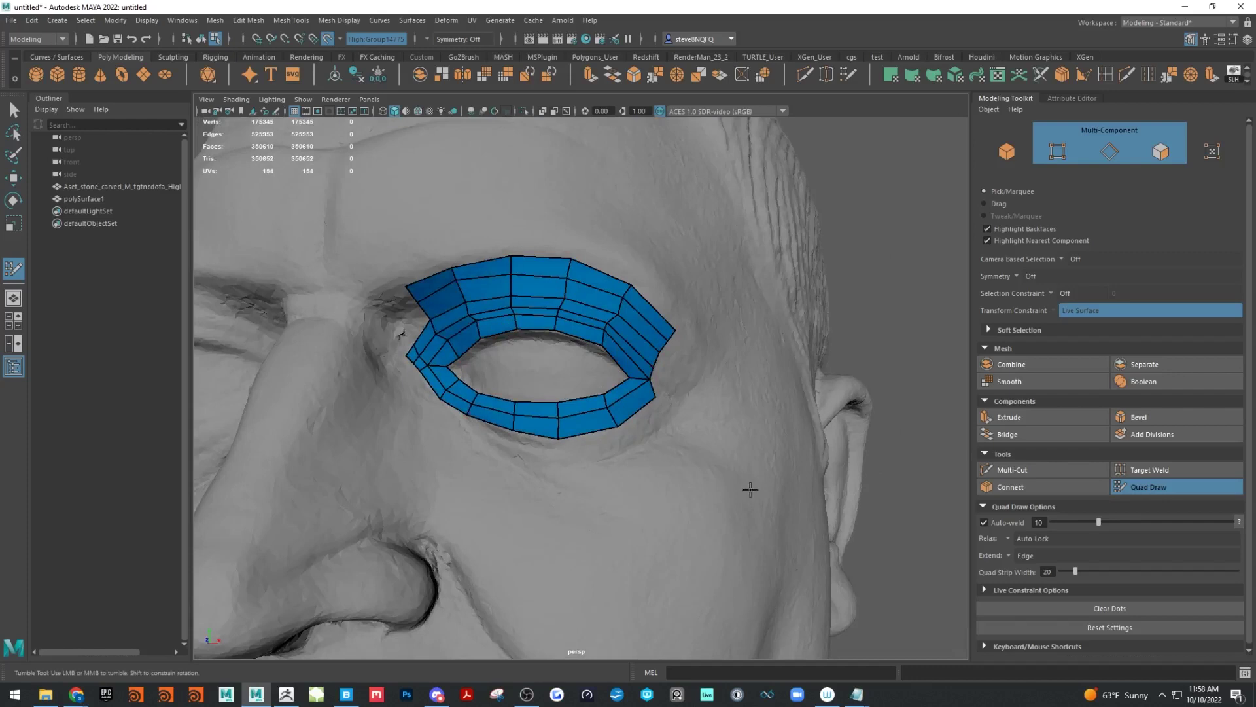
pyautogui.keyDown('alt'); pyautogui.moveTo(751, 488); pyautogui.dragTo(538, 443, button='right'); pyautogui.keyUp('alt')
pyautogui.keyDown('alt'); pyautogui.moveTo(538, 443); pyautogui.dragTo(592, 452); pyautogui.keyUp('alt')
pyautogui.keyDown('alt'); pyautogui.moveTo(545, 428); pyautogui.dragTo(614, 406, button='middle'); pyautogui.keyUp('alt')
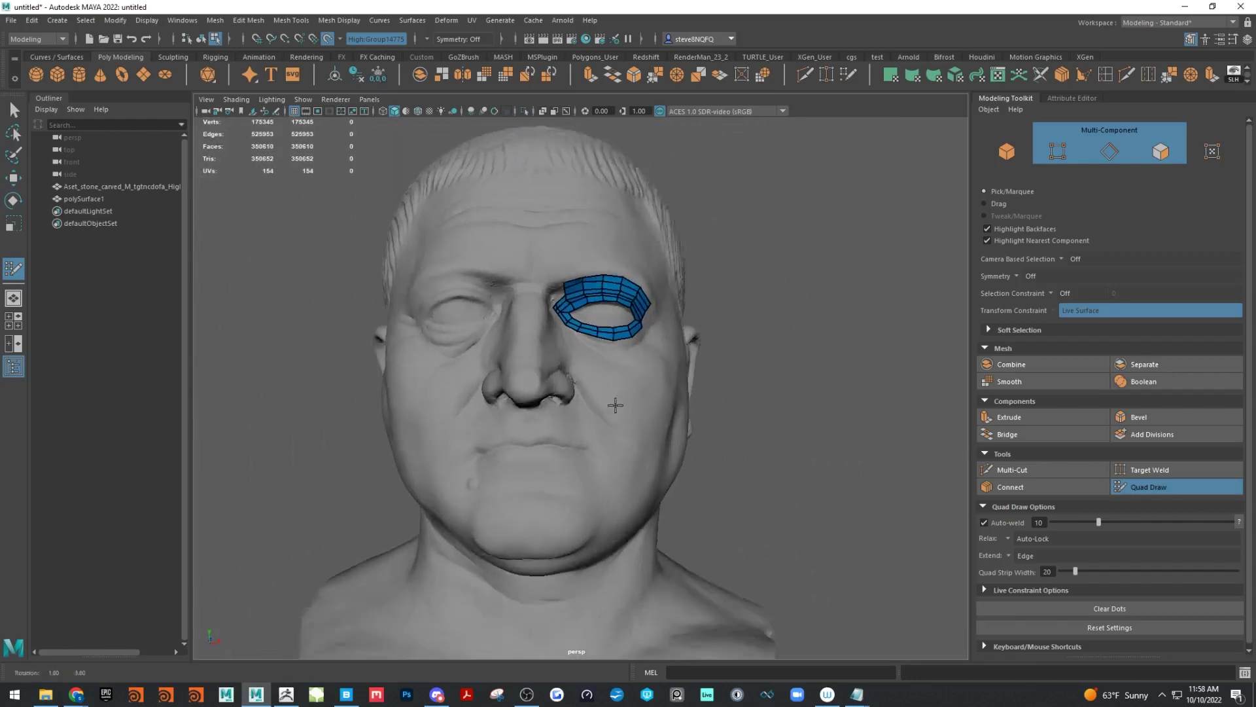
pyautogui.keyDown('alt'); pyautogui.moveTo(615, 406); pyautogui.dragTo(620, 434); pyautogui.keyUp('alt')
pyautogui.keyDown('alt'); pyautogui.moveTo(620, 435); pyautogui.dragTo(635, 448, button='middle'); pyautogui.keyUp('alt')
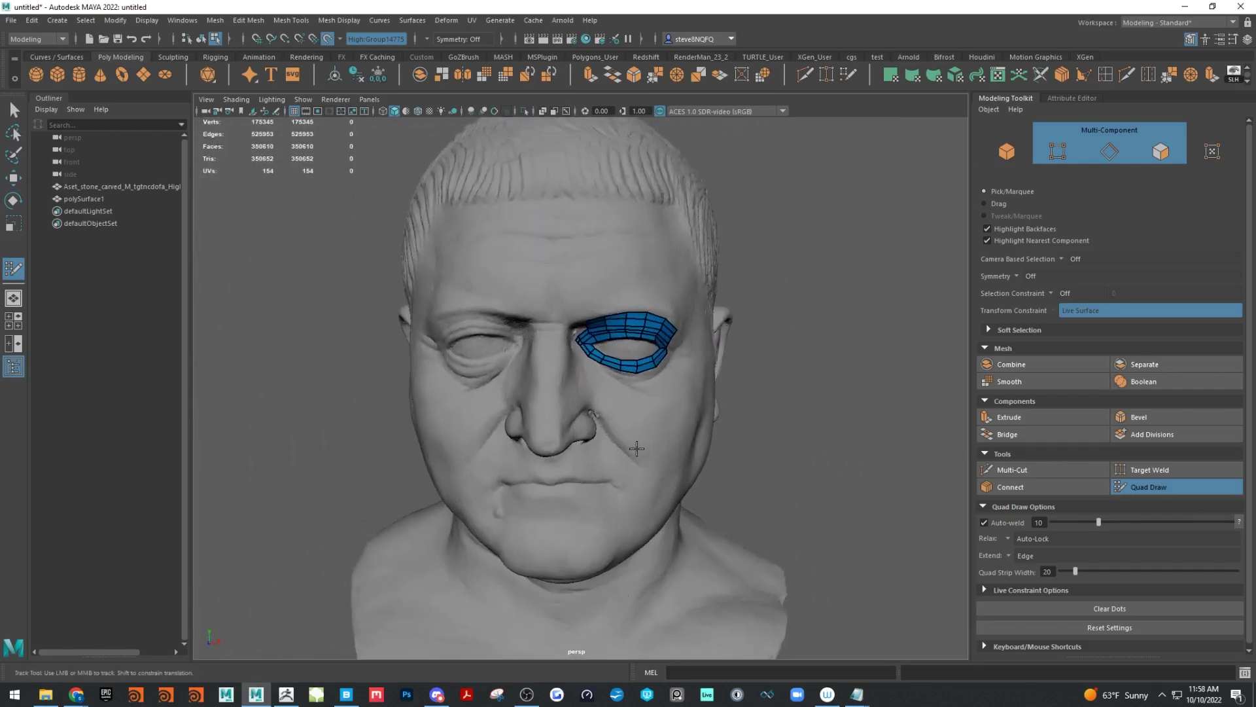
pyautogui.keyDown('alt'); pyautogui.moveTo(653, 413); pyautogui.dragTo(669, 416); pyautogui.keyUp('alt')
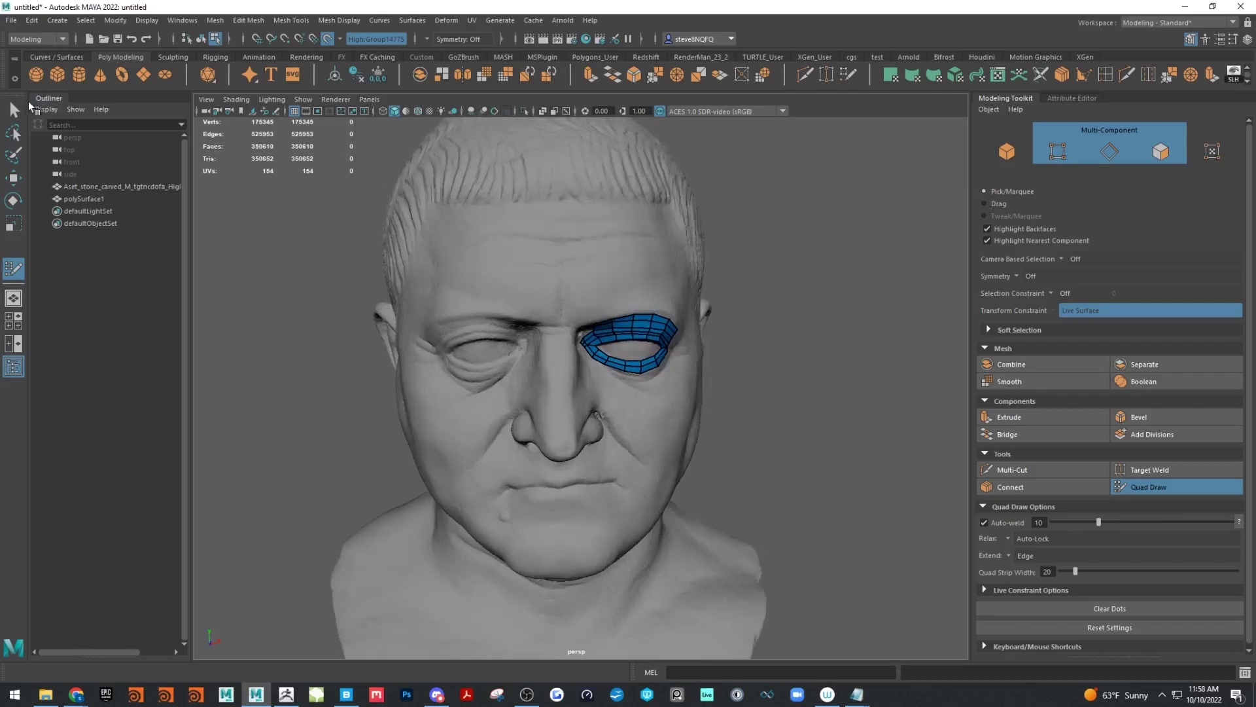
# Leave Quad Draw, delete the retopologized eye mesh, and turn off the bust's live surface
pyautogui.click(14, 110)
pyautogui.keyDown('alt'); pyautogui.moveTo(621, 380); pyautogui.dragTo(580, 372); pyautogui.keyUp('alt')
pyautogui.keyDown('alt'); pyautogui.moveTo(656, 362); pyautogui.dragTo(739, 331, button='right'); pyautogui.keyUp('alt')
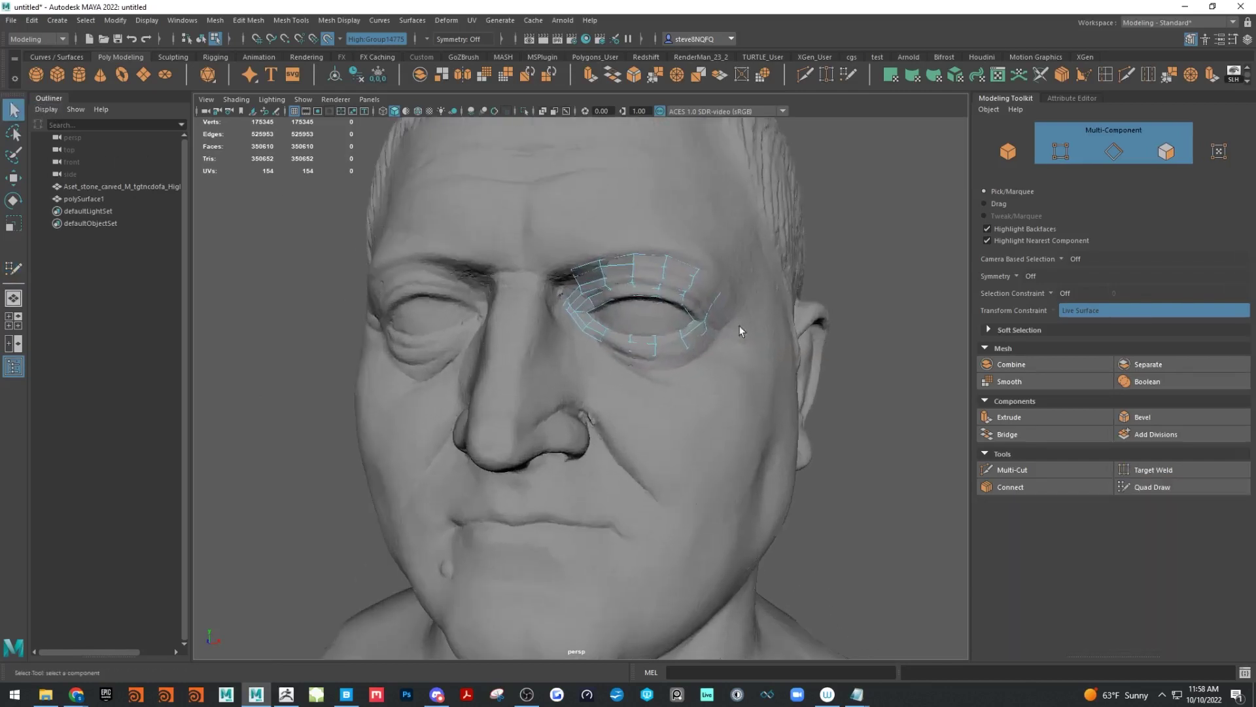
pyautogui.moveTo(667, 280); pyautogui.dragTo(703, 274, button='right')
pyautogui.press('Delete')
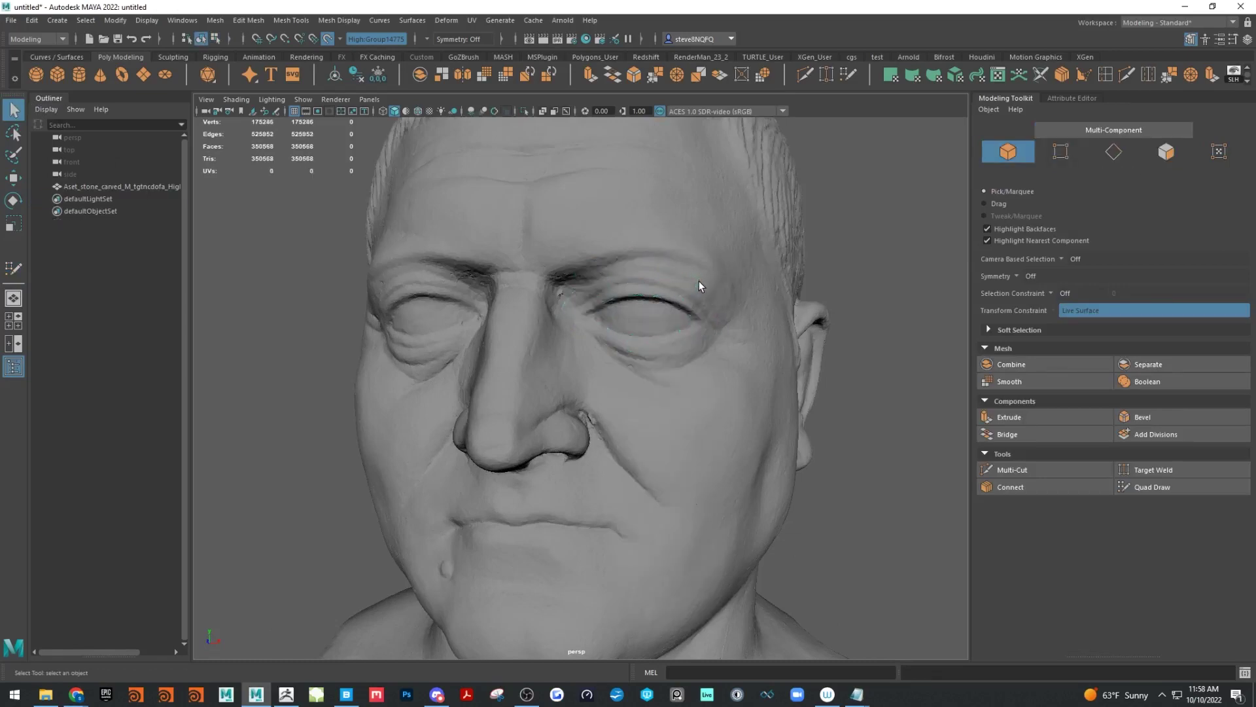
pyautogui.scroll(-5, 724, 416)
pyautogui.click(327, 39)
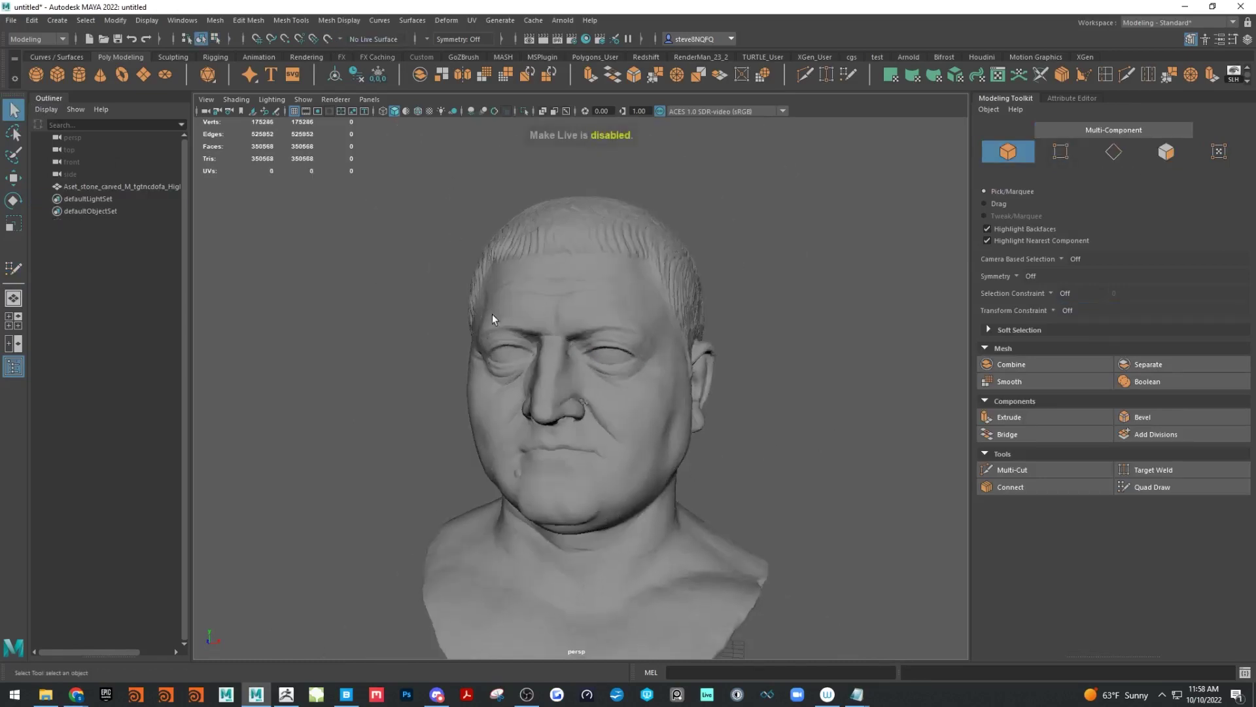
# Select the bust mesh and run Remesh on it
pyautogui.keyDown('alt'); pyautogui.moveTo(492, 319); pyautogui.dragTo(551, 322); pyautogui.keyUp('alt')
pyautogui.click(553, 322)
pyautogui.keyDown('alt'); pyautogui.moveTo(458, 477); pyautogui.dragTo(510, 492); pyautogui.keyUp('alt')
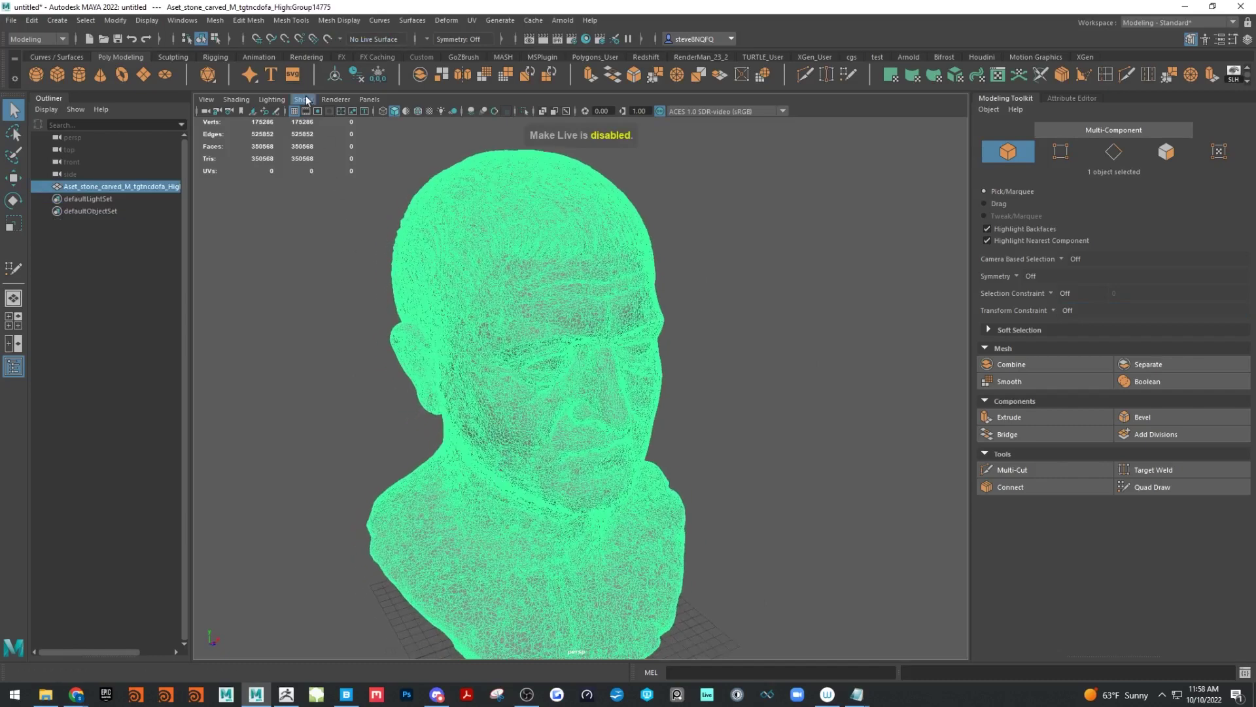
pyautogui.click(248, 20)
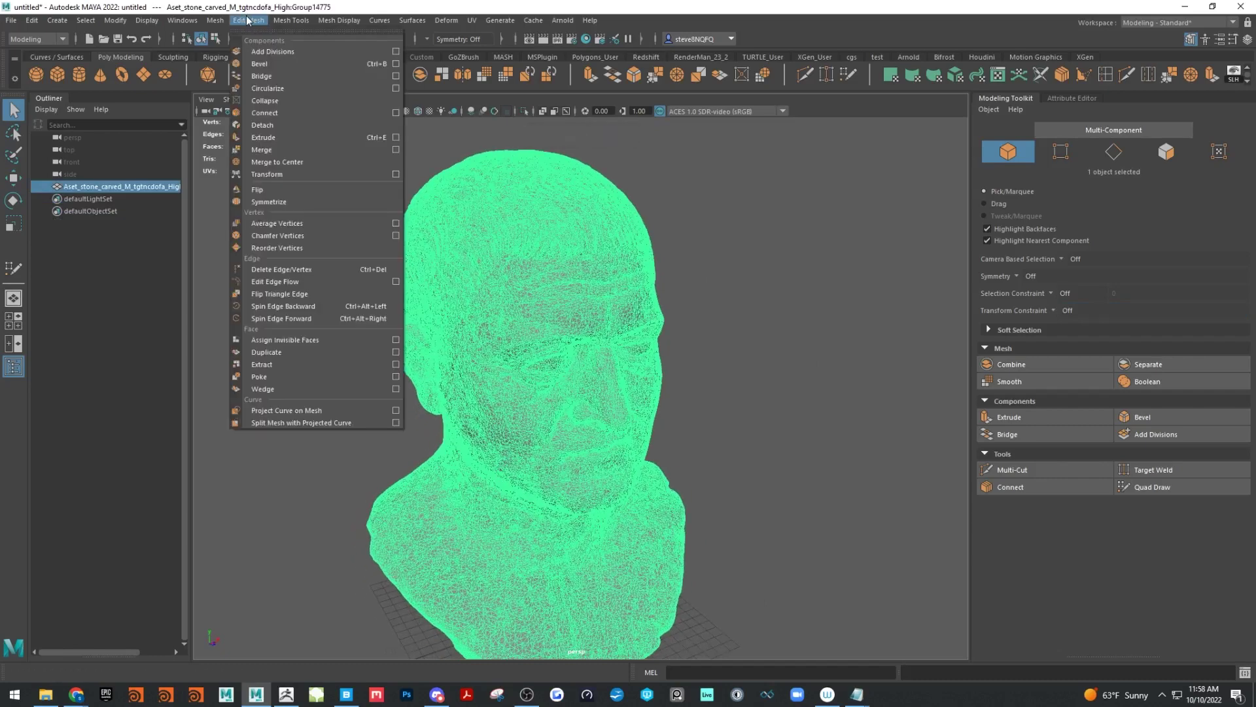
pyautogui.moveTo(215, 20)
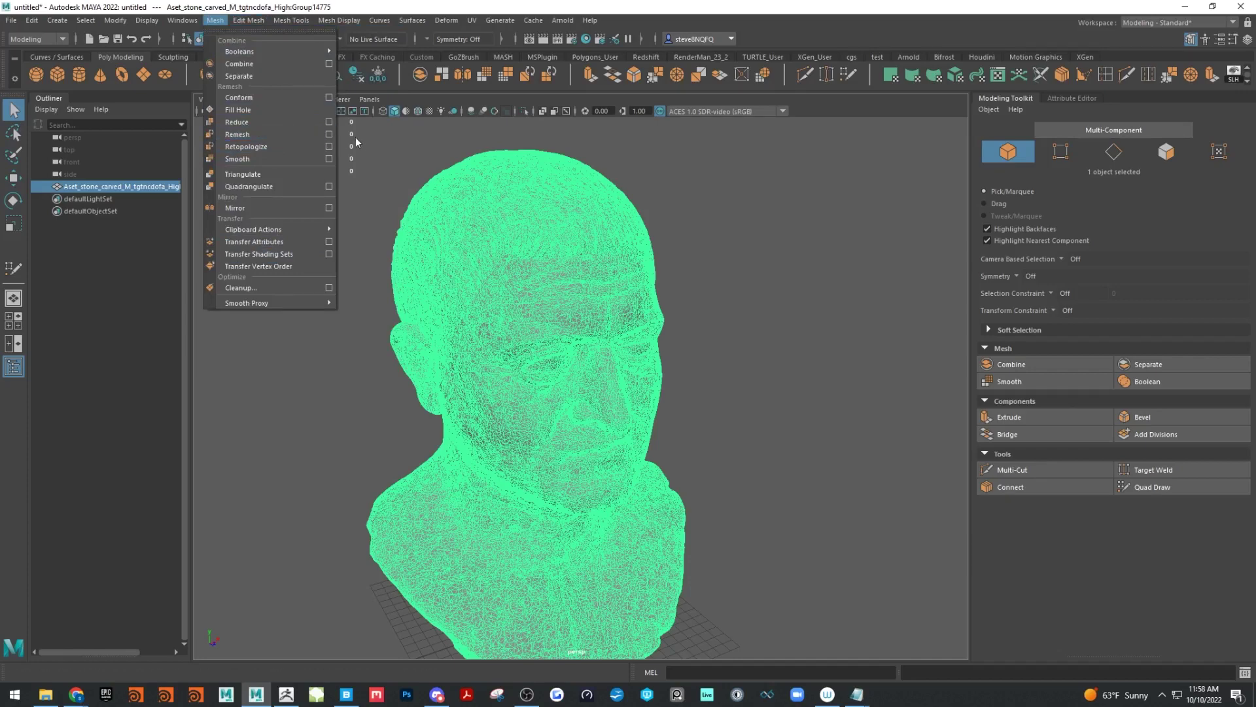
pyautogui.click(267, 135)
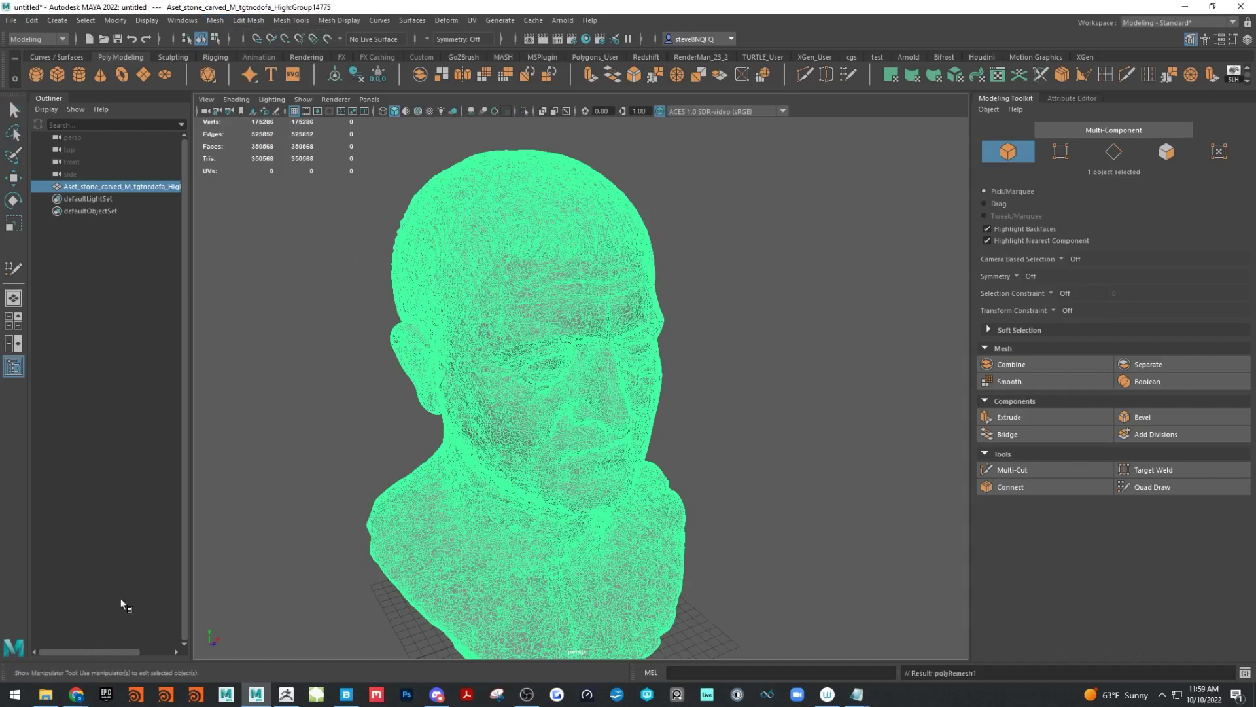
# Inspect the remeshed triangles up close around the eye and nose, and across the whole head
pyautogui.keyDown('alt'); pyautogui.moveTo(678, 303); pyautogui.dragTo(709, 289); pyautogui.keyUp('alt')
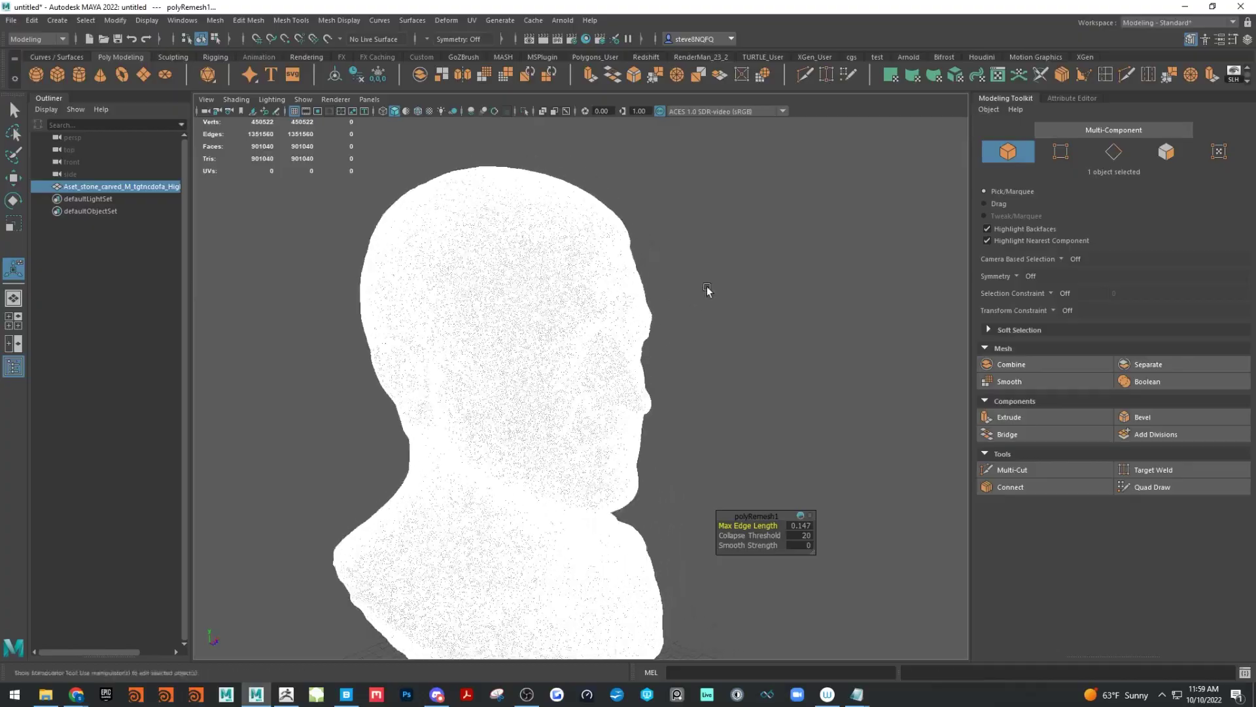
pyautogui.keyDown('alt'); pyautogui.moveTo(709, 289); pyautogui.dragTo(975, 330, button='right'); pyautogui.keyUp('alt')
pyautogui.keyDown('alt'); pyautogui.moveTo(498, 345); pyautogui.dragTo(340, 321, button='right'); pyautogui.keyUp('alt')
pyautogui.moveTo(628, 308)
pyautogui.keyDown('alt'); pyautogui.mouseDown()
pyautogui.moveTo(401, 294)
pyautogui.moveTo(517, 261)
pyautogui.moveTo(609, 300)
pyautogui.mouseUp(); pyautogui.keyUp('alt')
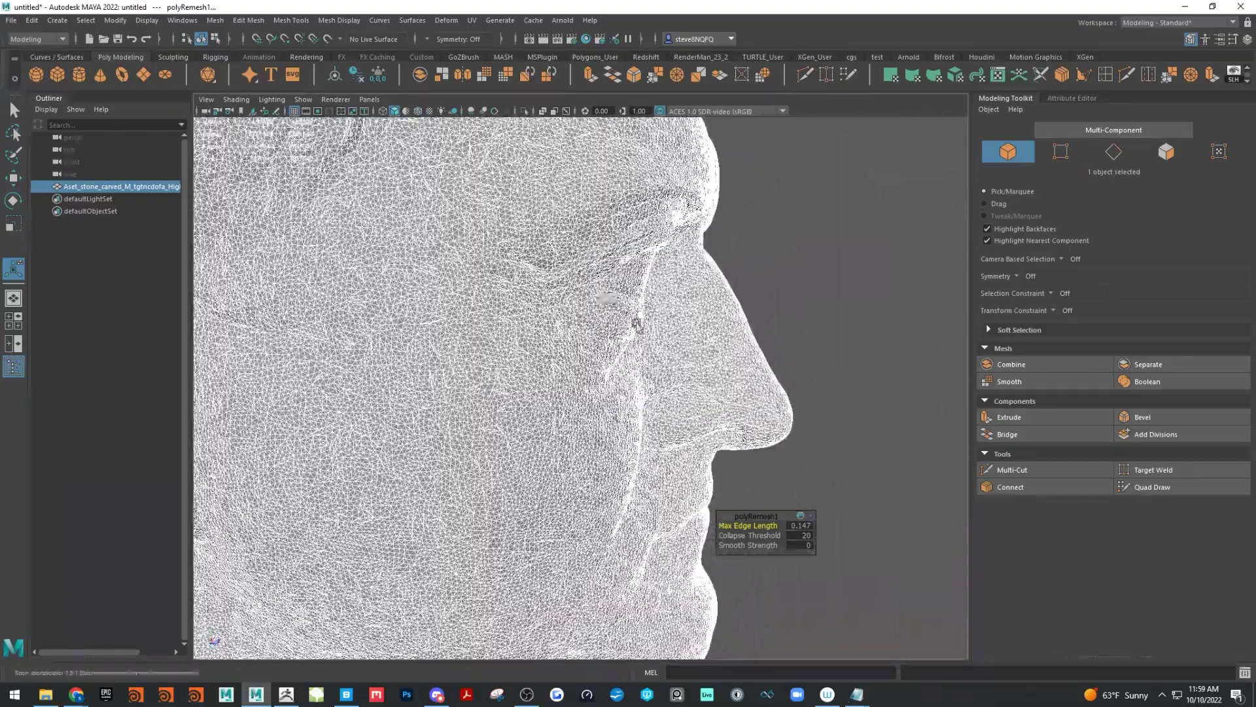
pyautogui.keyDown('alt'); pyautogui.moveTo(910, 429); pyautogui.dragTo(622, 391, button='right'); pyautogui.keyUp('alt')
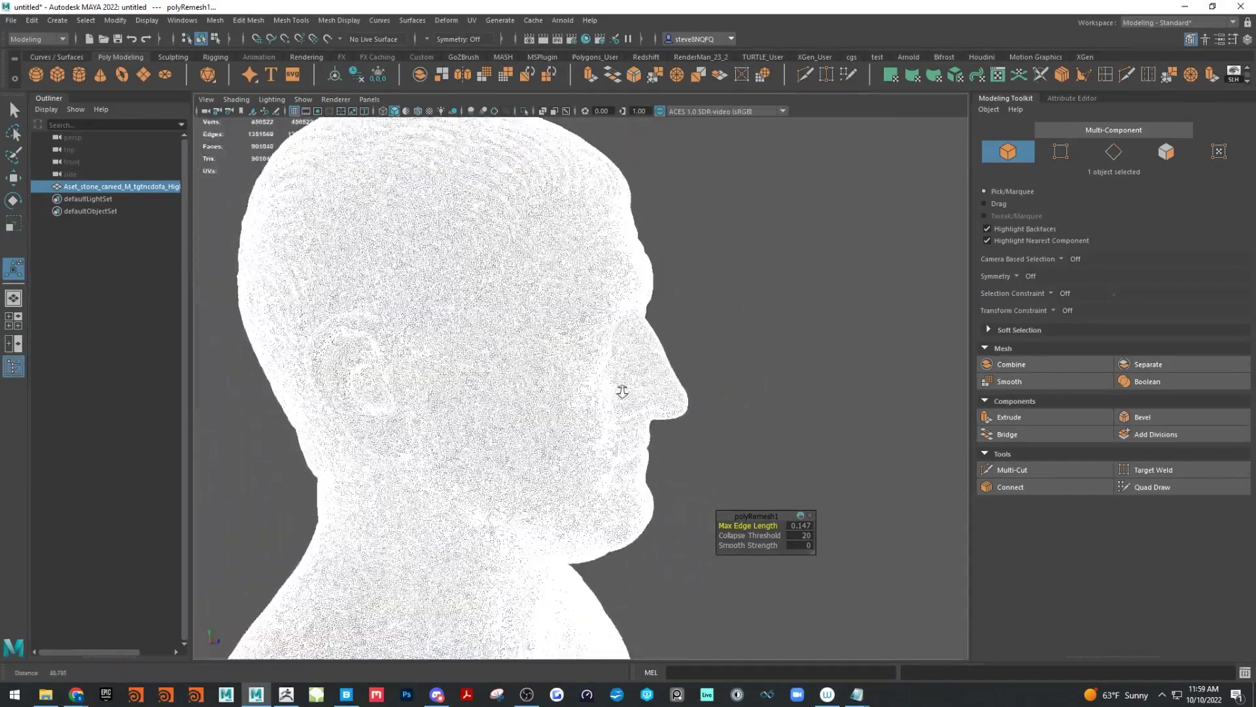
pyautogui.keyDown('alt'); pyautogui.moveTo(622, 390); pyautogui.dragTo(566, 394); pyautogui.keyUp('alt')
# Select the remeshed bust as an object and run Retopologize on it
pyautogui.moveTo(581, 285); pyautogui.dragTo(640, 271, button='right')
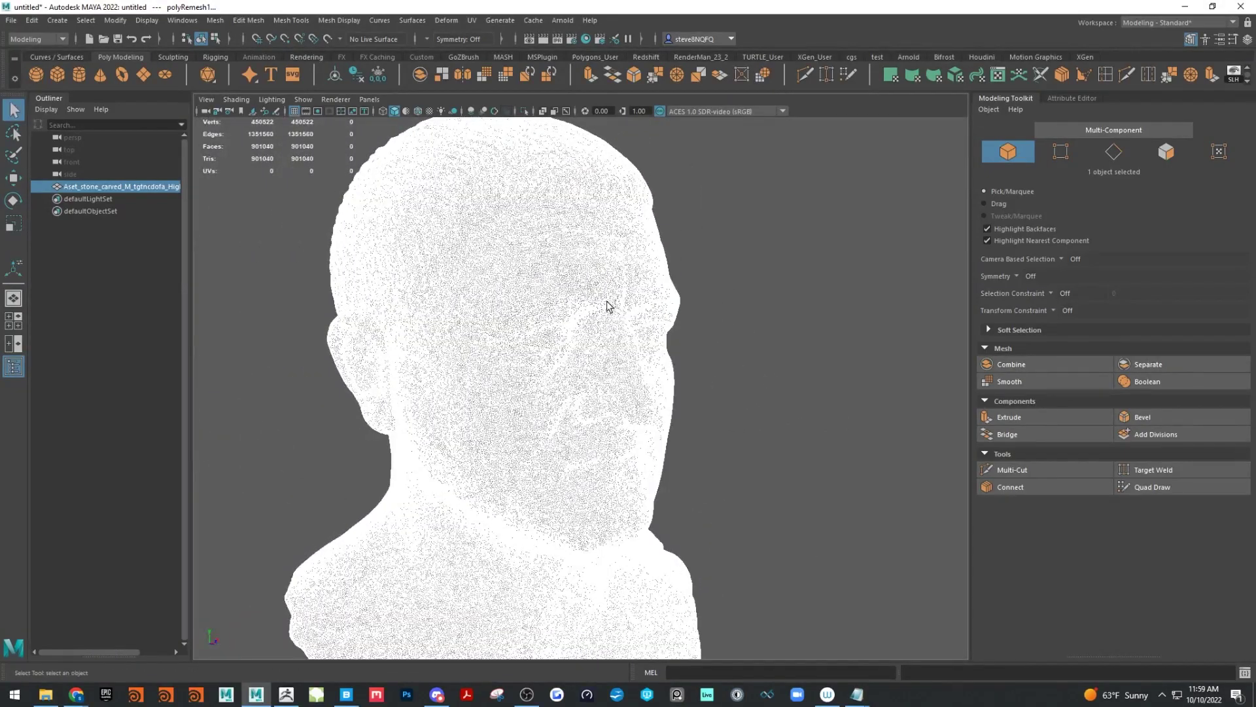
pyautogui.click(609, 304)
pyautogui.keyDown('alt'); pyautogui.moveTo(801, 367); pyautogui.dragTo(678, 323, button='right'); pyautogui.keyUp('alt')
pyautogui.keyDown('alt'); pyautogui.moveTo(679, 322); pyautogui.dragTo(609, 244); pyautogui.keyUp('alt')
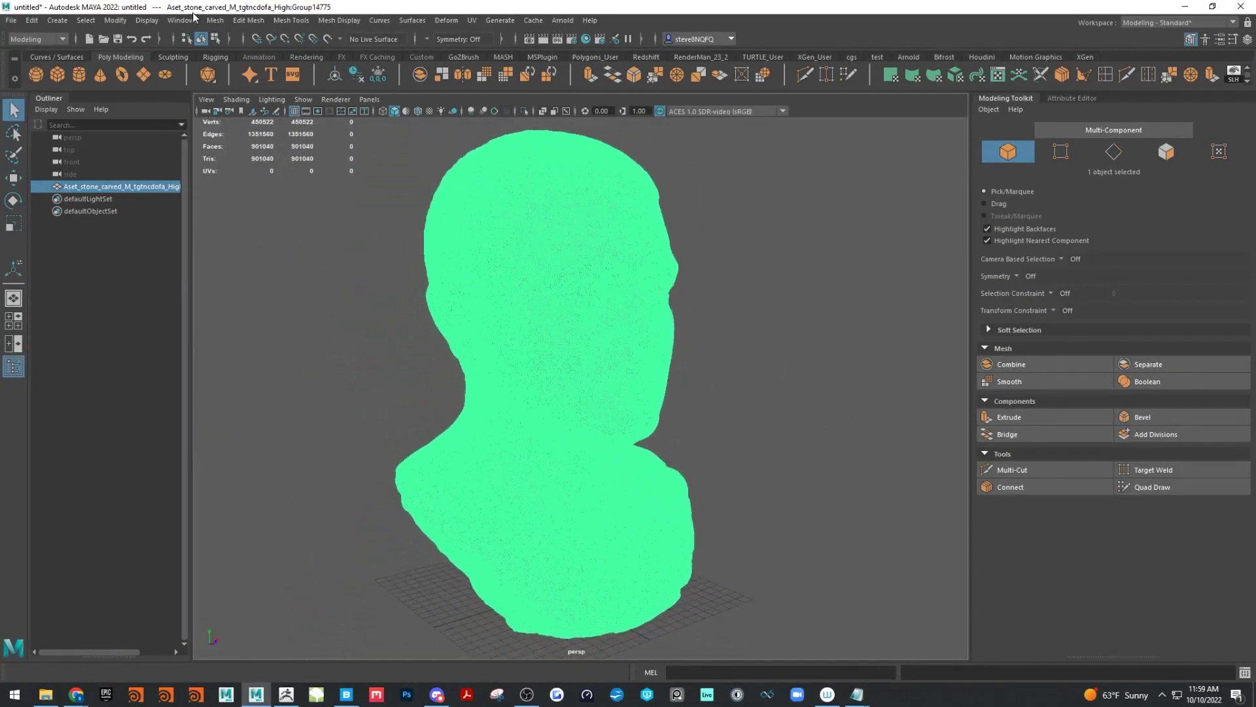
pyautogui.click(213, 21)
pyautogui.moveTo(250, 20)
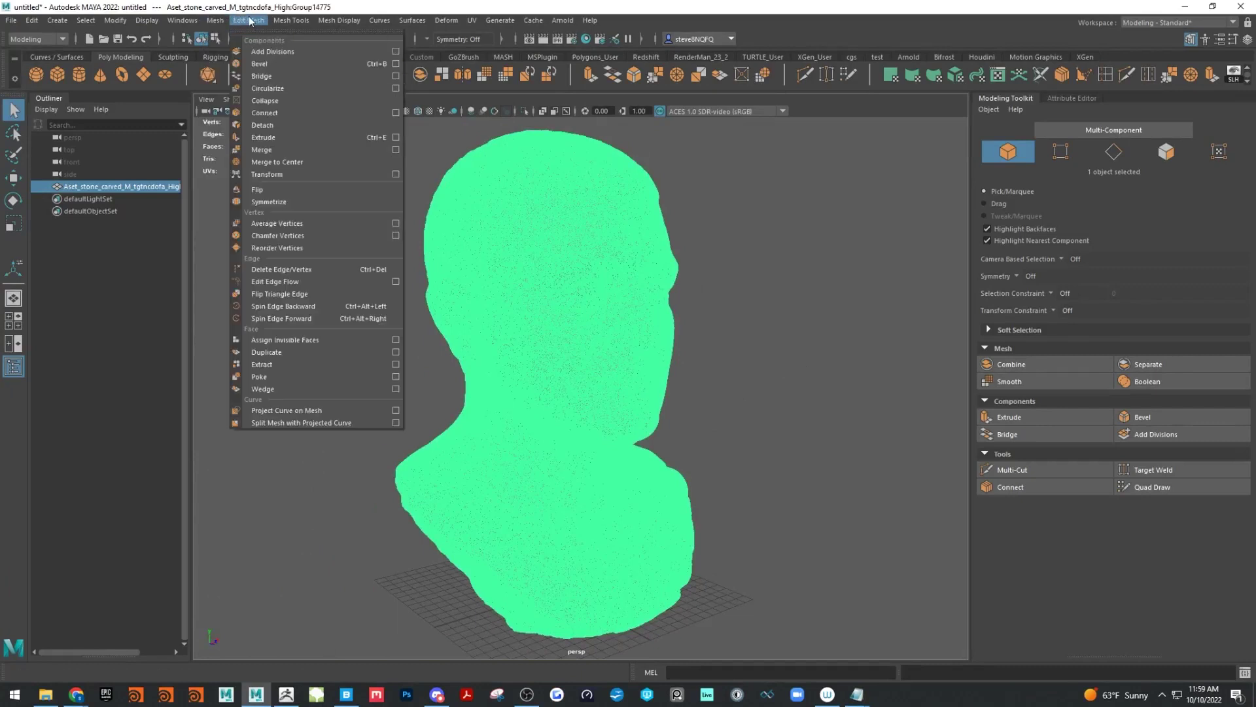
pyautogui.moveTo(288, 23)
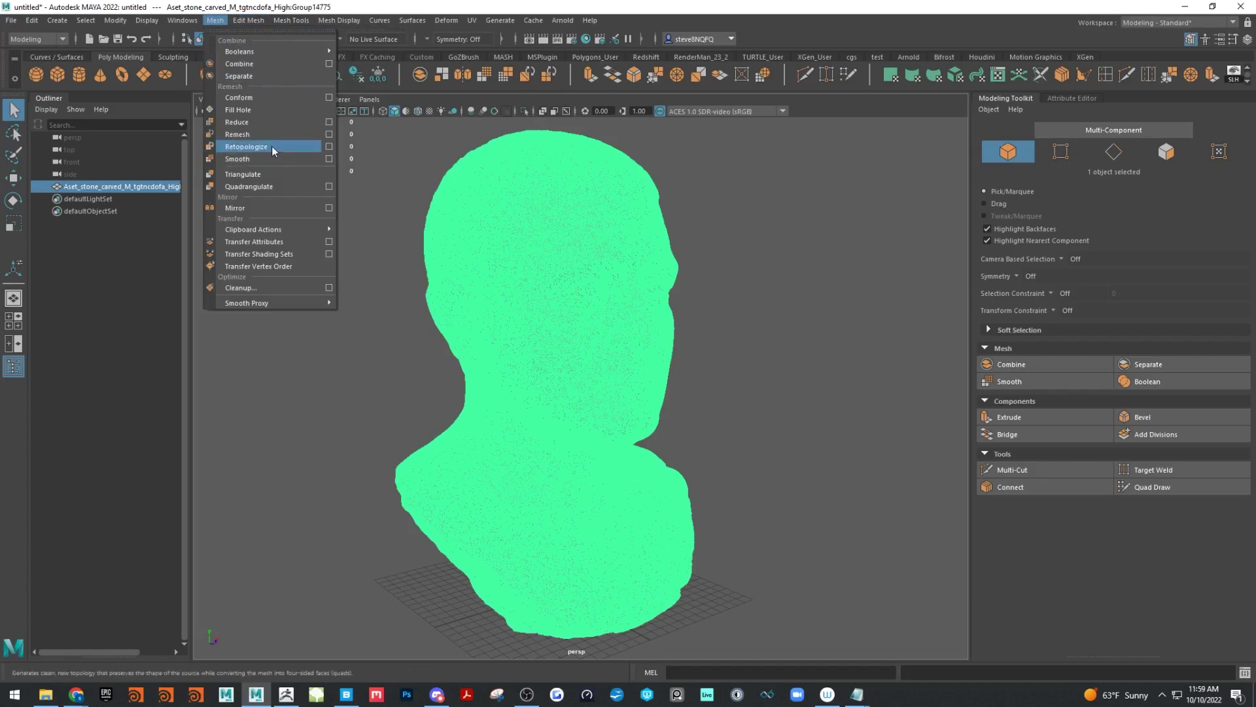
pyautogui.click(272, 151)
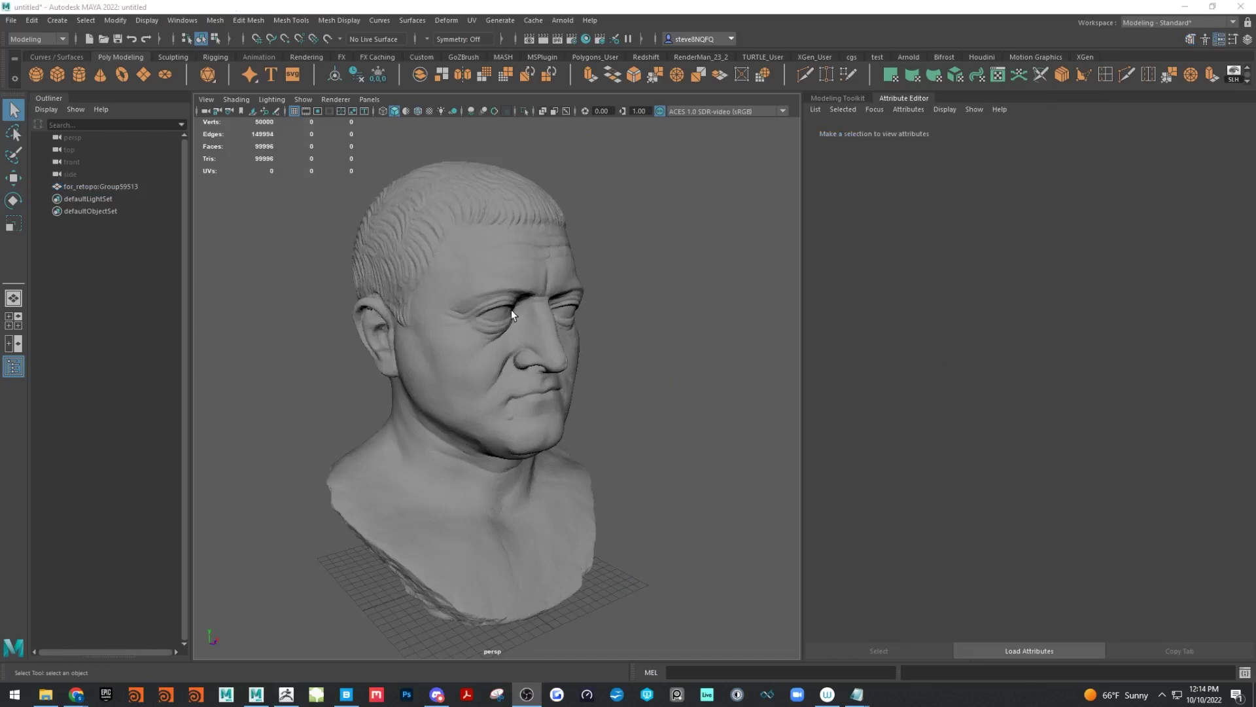
# Examine the for_retopo bust and its wireframe, and review the available remeshing and retopology commands
pyautogui.keyDown('alt'); pyautogui.moveTo(511, 309); pyautogui.dragTo(667, 360); pyautogui.keyUp('alt')
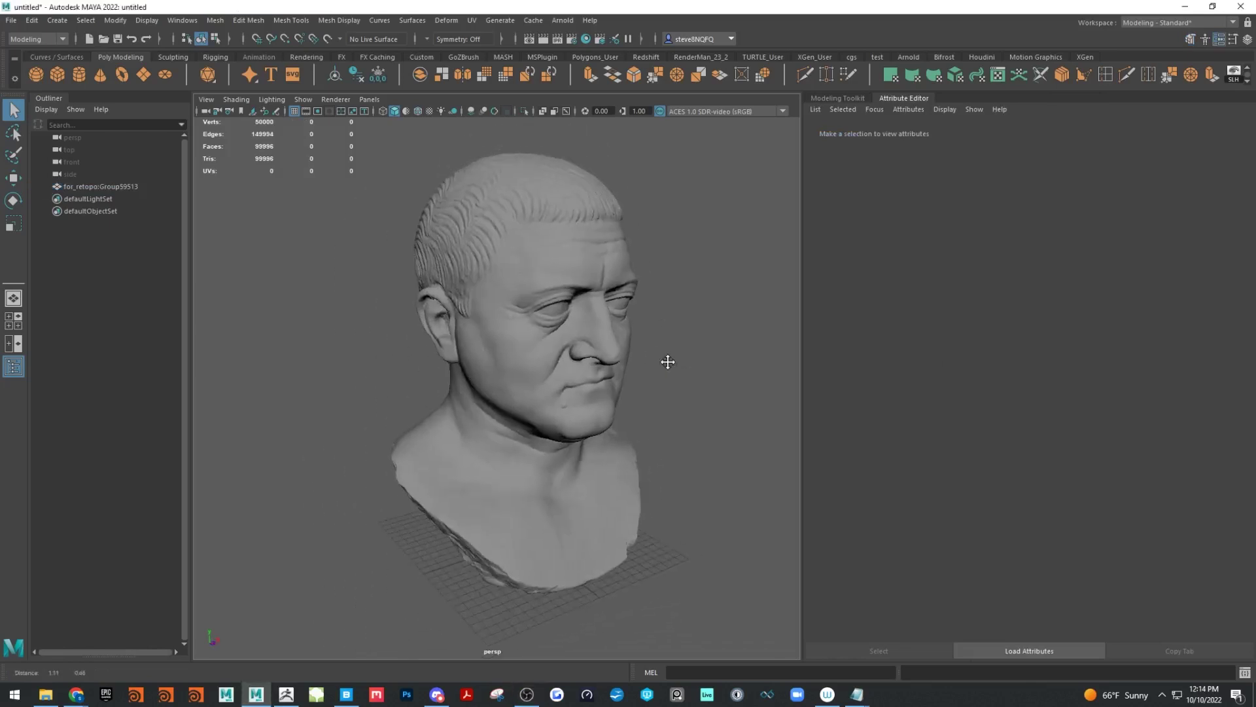
pyautogui.keyDown('alt'); pyautogui.moveTo(618, 416); pyautogui.dragTo(689, 426, button='right'); pyautogui.keyUp('alt')
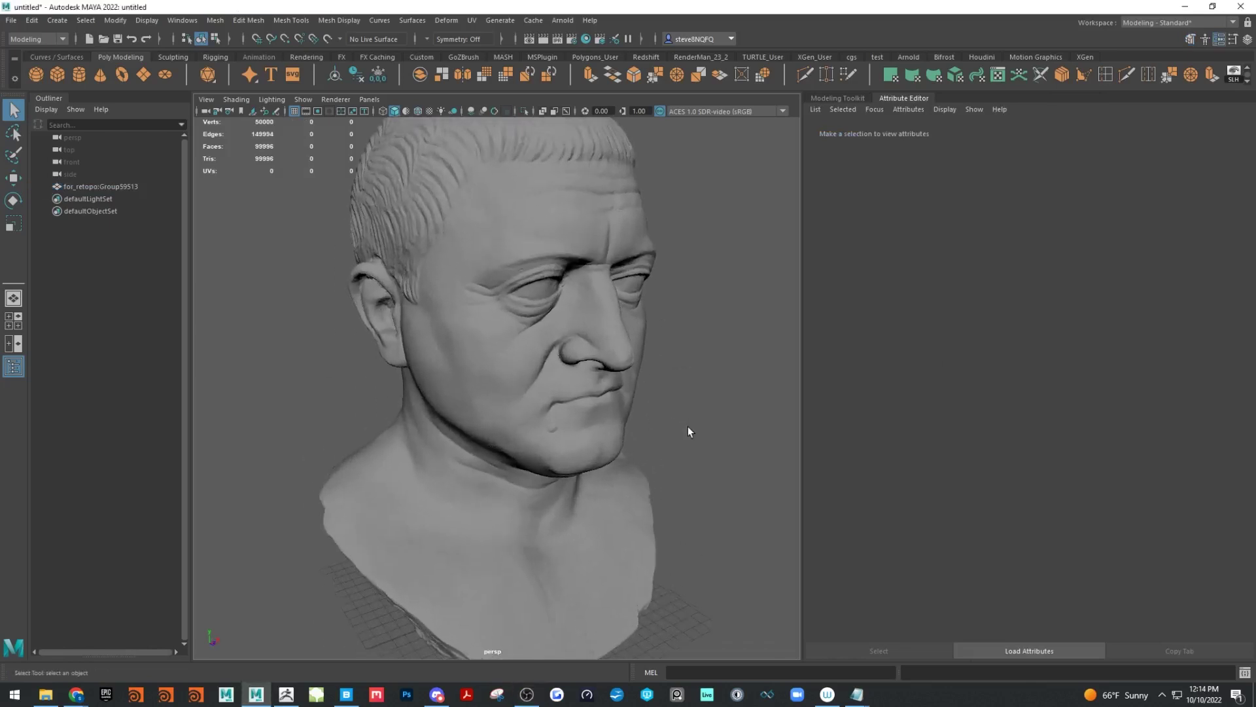
pyautogui.keyDown('alt'); pyautogui.moveTo(673, 451); pyautogui.dragTo(684, 480, button='middle'); pyautogui.keyUp('alt')
pyautogui.keyDown('alt'); pyautogui.moveTo(712, 485); pyautogui.dragTo(641, 466, button='right'); pyautogui.keyUp('alt')
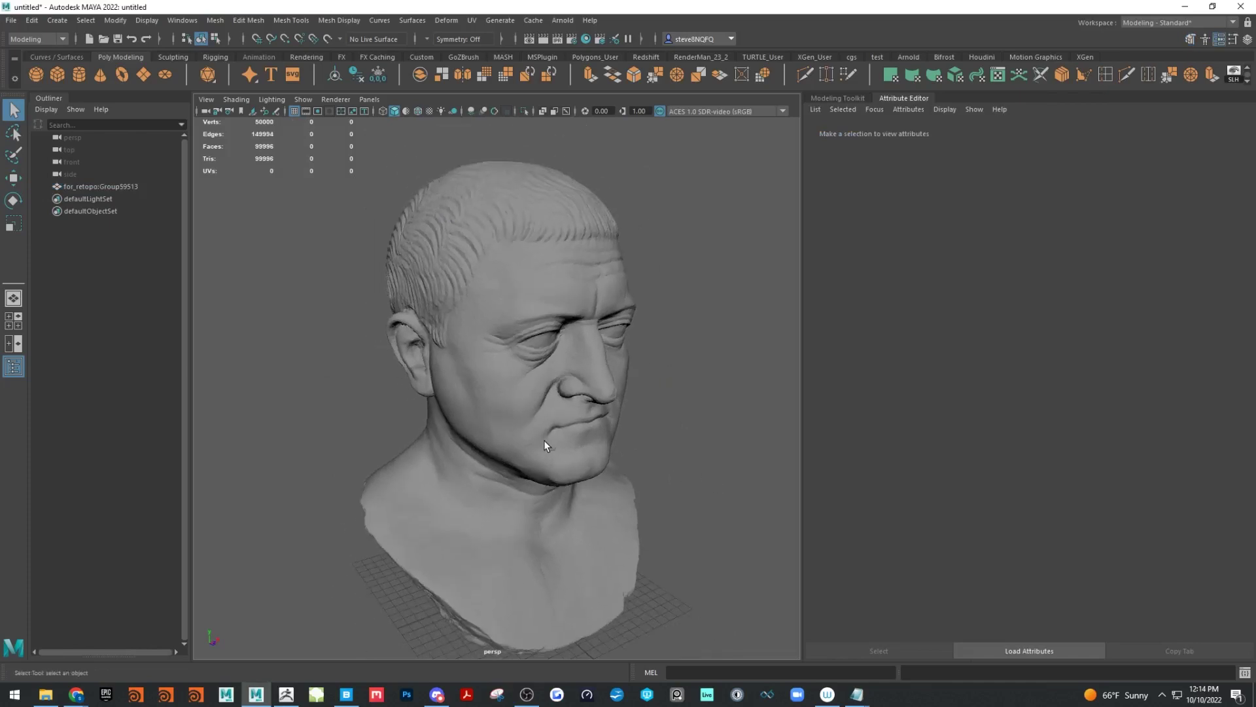
pyautogui.click(545, 439)
pyautogui.keyDown('alt'); pyautogui.moveTo(548, 441); pyautogui.dragTo(497, 445); pyautogui.keyUp('alt')
pyautogui.click(215, 20)
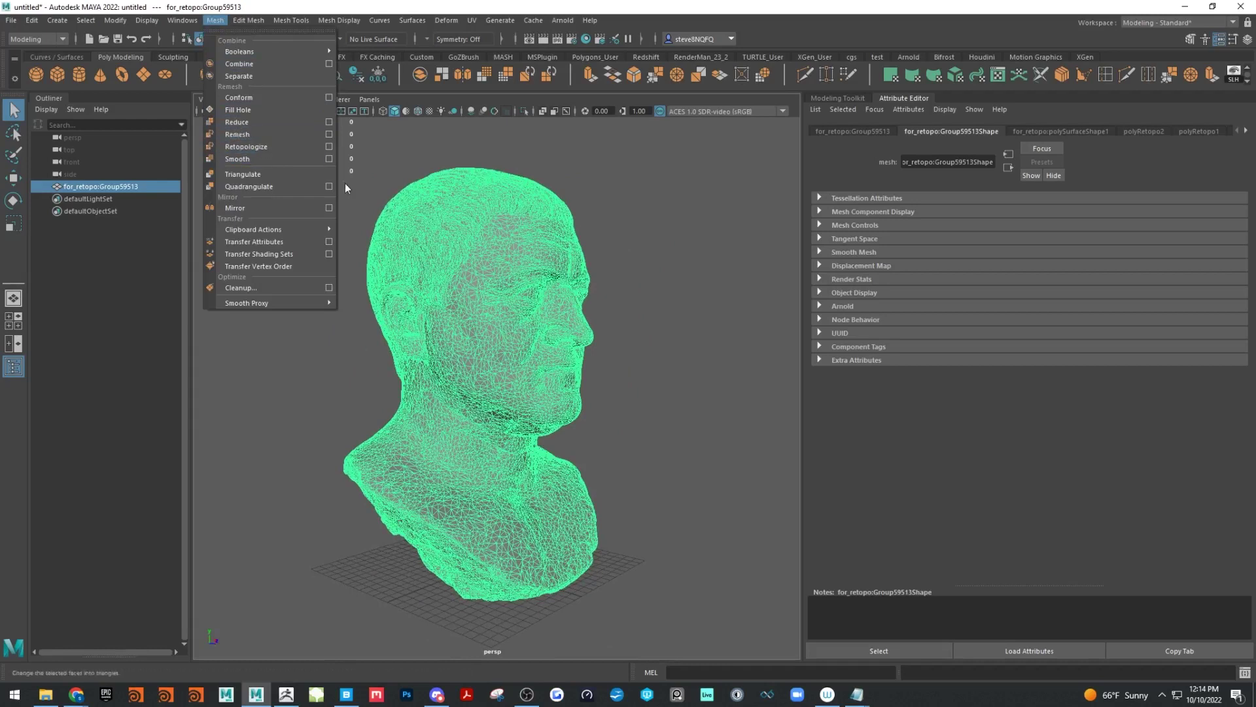
pyautogui.click(660, 411)
pyautogui.moveTo(642, 390)
pyautogui.keyDown('alt'); pyautogui.mouseDown()
pyautogui.moveTo(642, 407)
pyautogui.moveTo(603, 419)
pyautogui.mouseUp(); pyautogui.keyUp('alt')
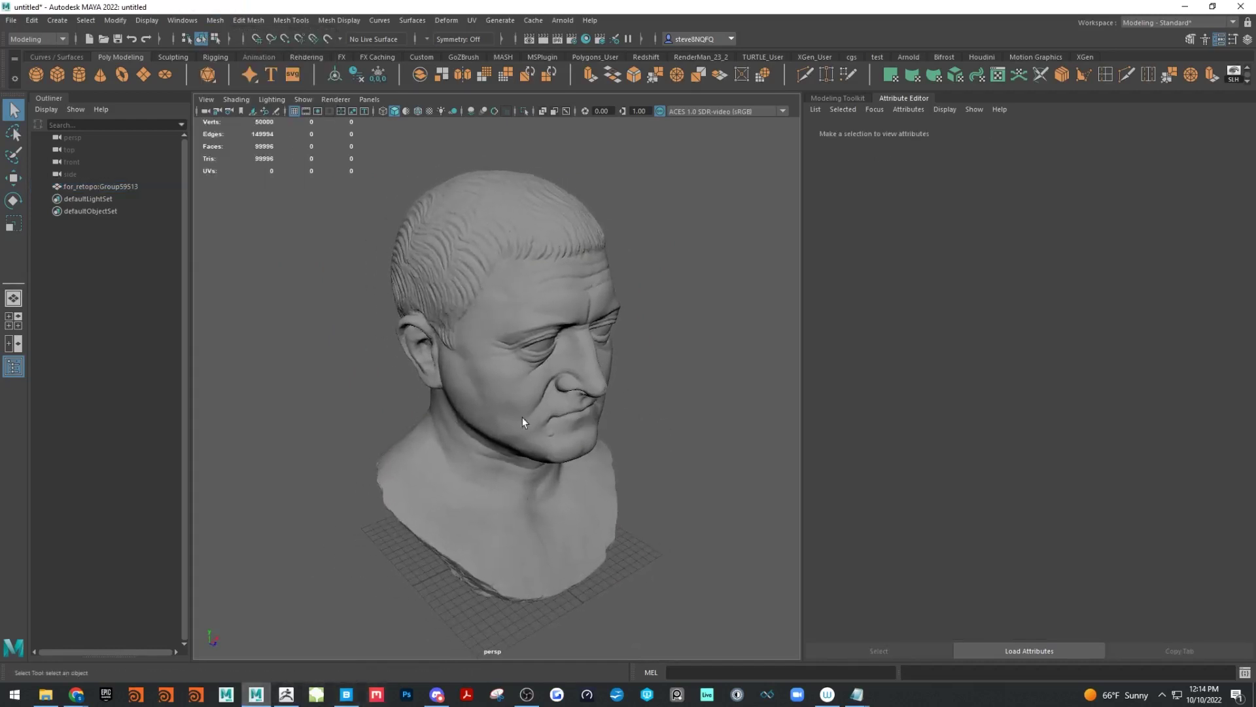
pyautogui.moveTo(546, 373)
pyautogui.keyDown('alt'); pyautogui.mouseDown()
pyautogui.moveTo(500, 355)
pyautogui.moveTo(564, 360)
pyautogui.mouseUp(); pyautogui.keyUp('alt')
pyautogui.keyDown('alt'); pyautogui.moveTo(564, 360); pyautogui.dragTo(553, 362, button='right'); pyautogui.keyUp('alt')
pyautogui.moveTo(675, 409)
pyautogui.keyDown('alt'); pyautogui.mouseDown()
pyautogui.moveTo(556, 399)
pyautogui.moveTo(690, 393)
pyautogui.mouseUp(); pyautogui.keyUp('alt')
pyautogui.keyDown('alt'); pyautogui.moveTo(552, 434); pyautogui.dragTo(536, 318); pyautogui.keyUp('alt')
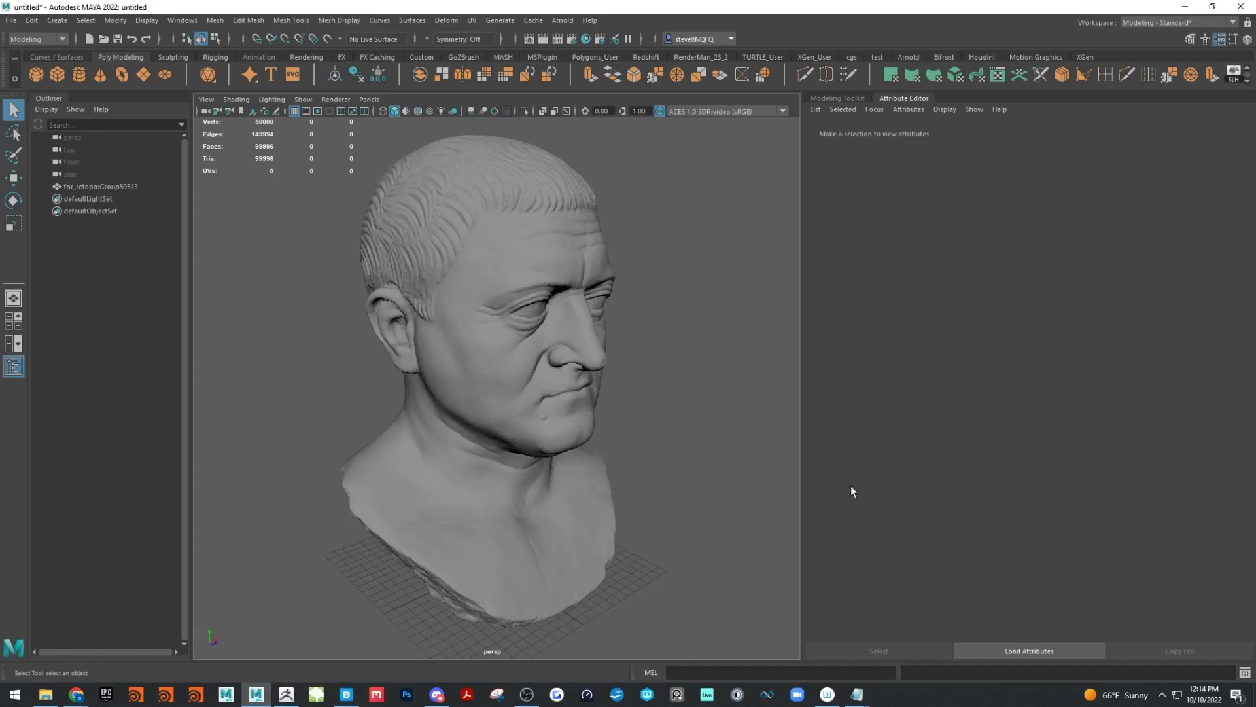
pyautogui.keyDown('alt'); pyautogui.moveTo(682, 498); pyautogui.dragTo(662, 500); pyautogui.keyUp('alt')
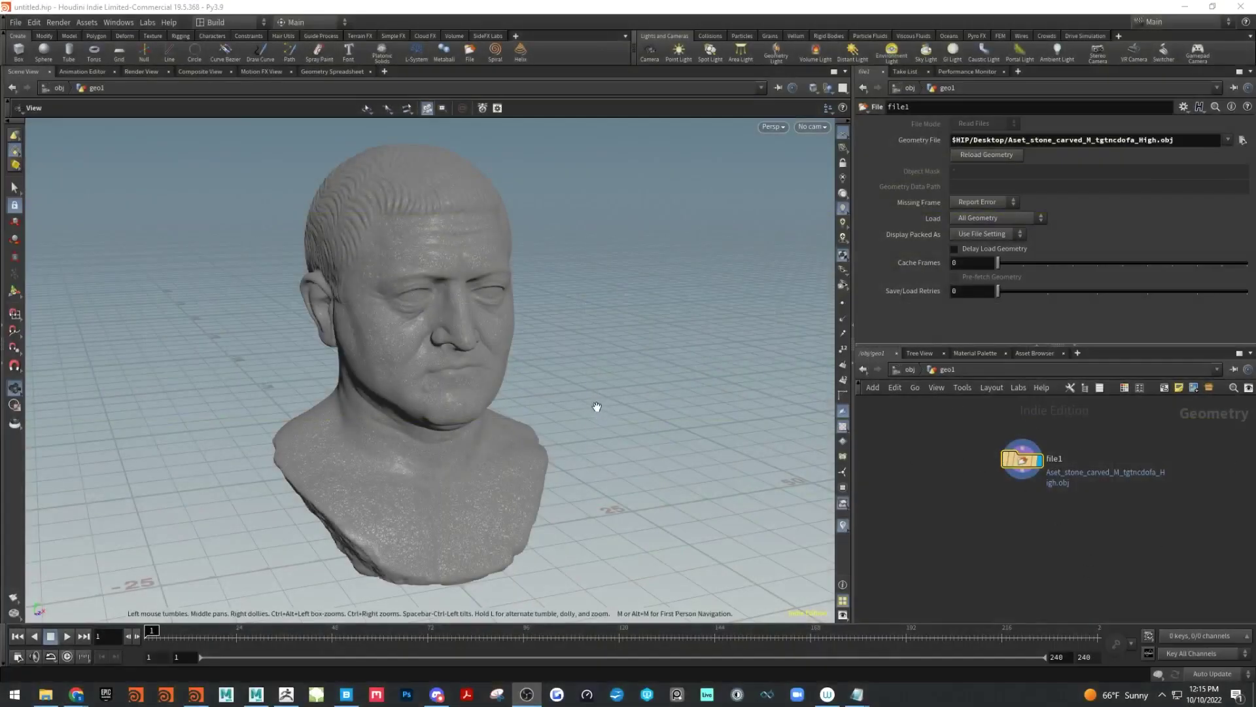
# Switch to Houdini, add a Labs Exoside QuadRemesher node fed by the file1 node, and display its output
pyautogui.moveTo(597, 406); pyautogui.dragTo(656, 419)
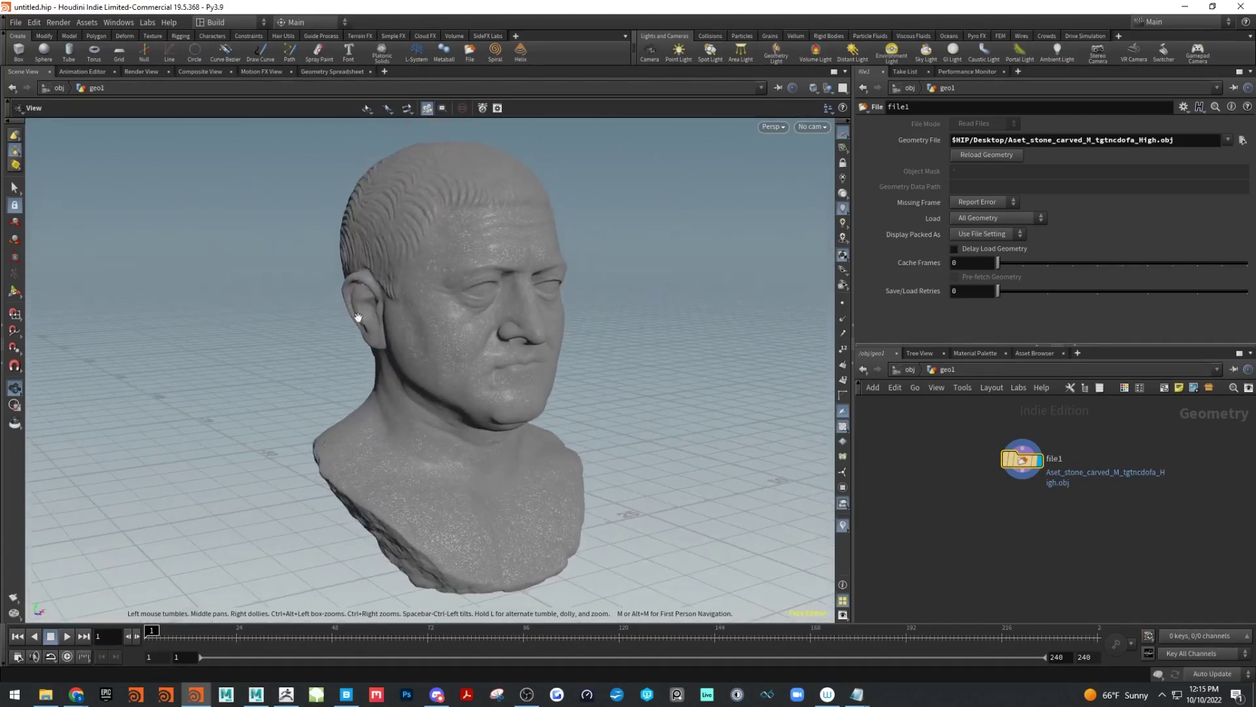
pyautogui.moveTo(545, 508); pyautogui.dragTo(647, 488)
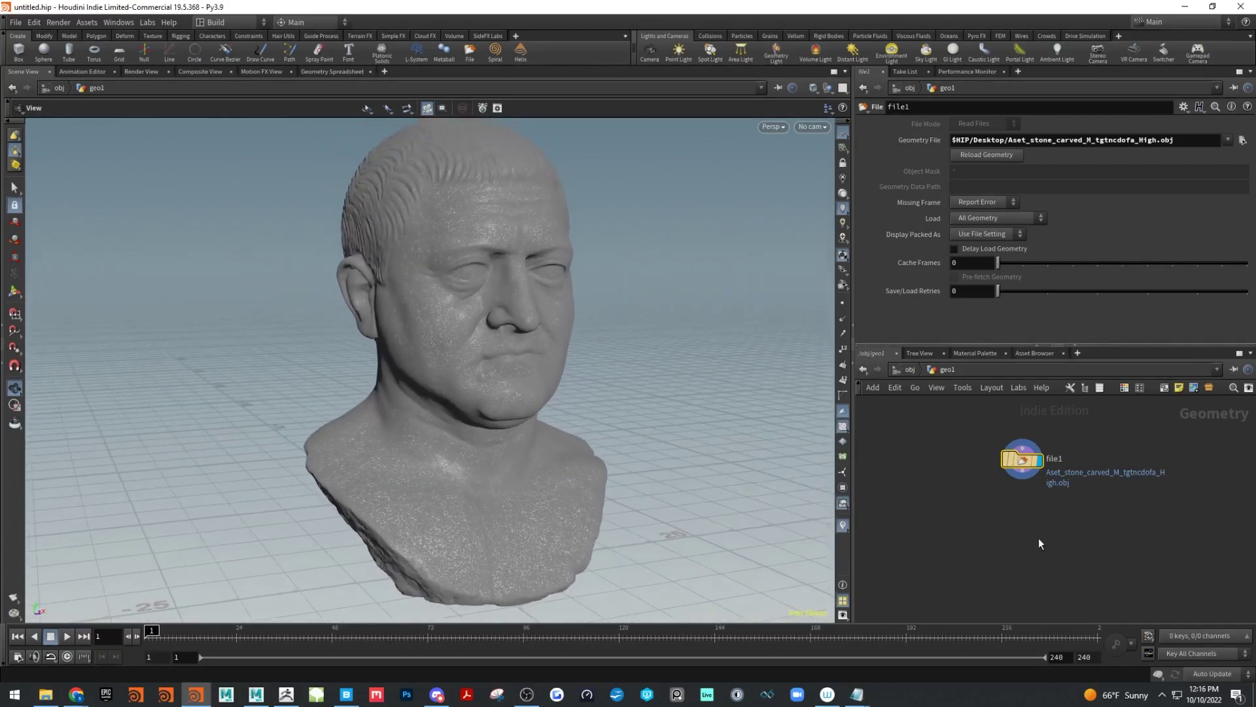
pyautogui.press('Tab')
pyautogui.write('exo')
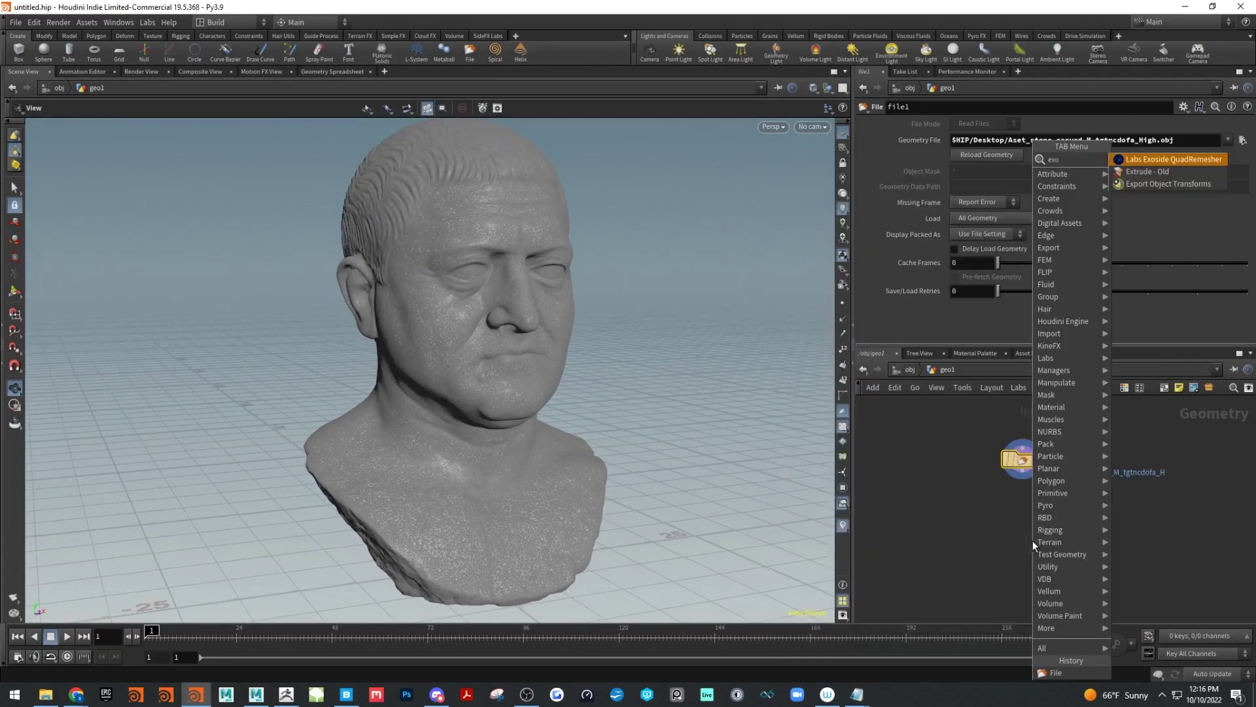
pyautogui.click(1198, 160)
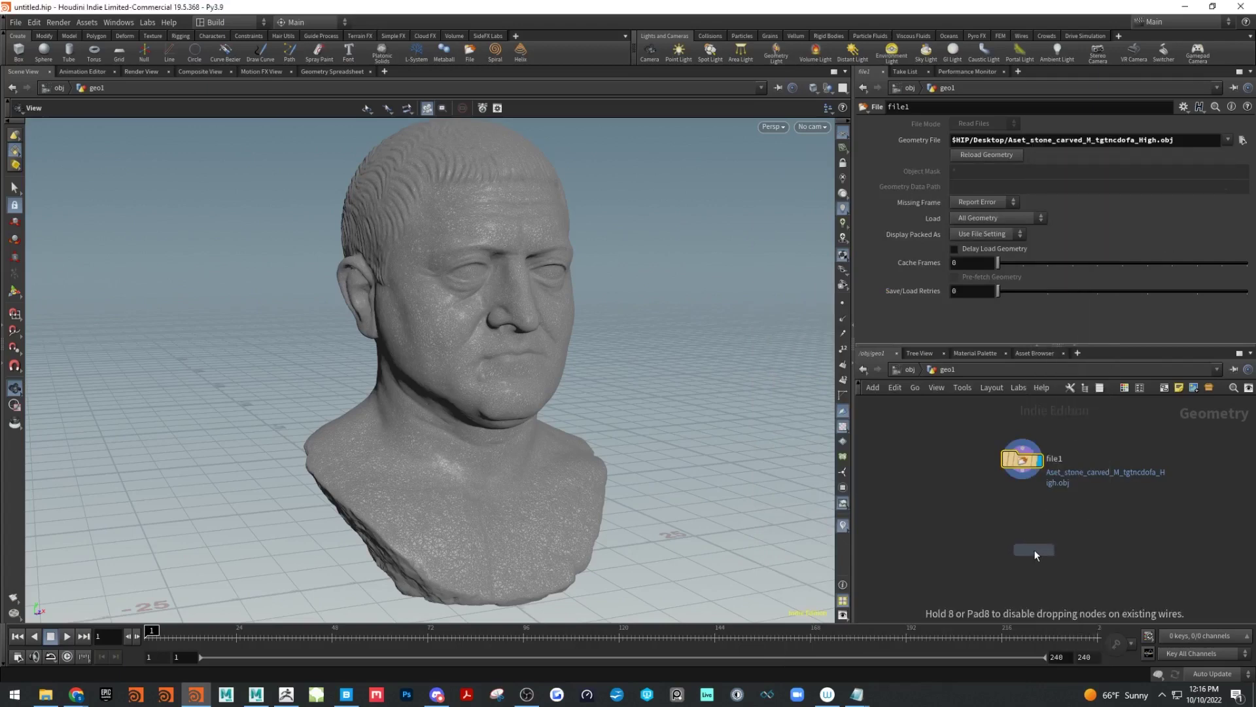
pyautogui.click(1034, 548)
pyautogui.moveTo(1034, 549); pyautogui.dragTo(1026, 512)
pyautogui.click(1042, 521)
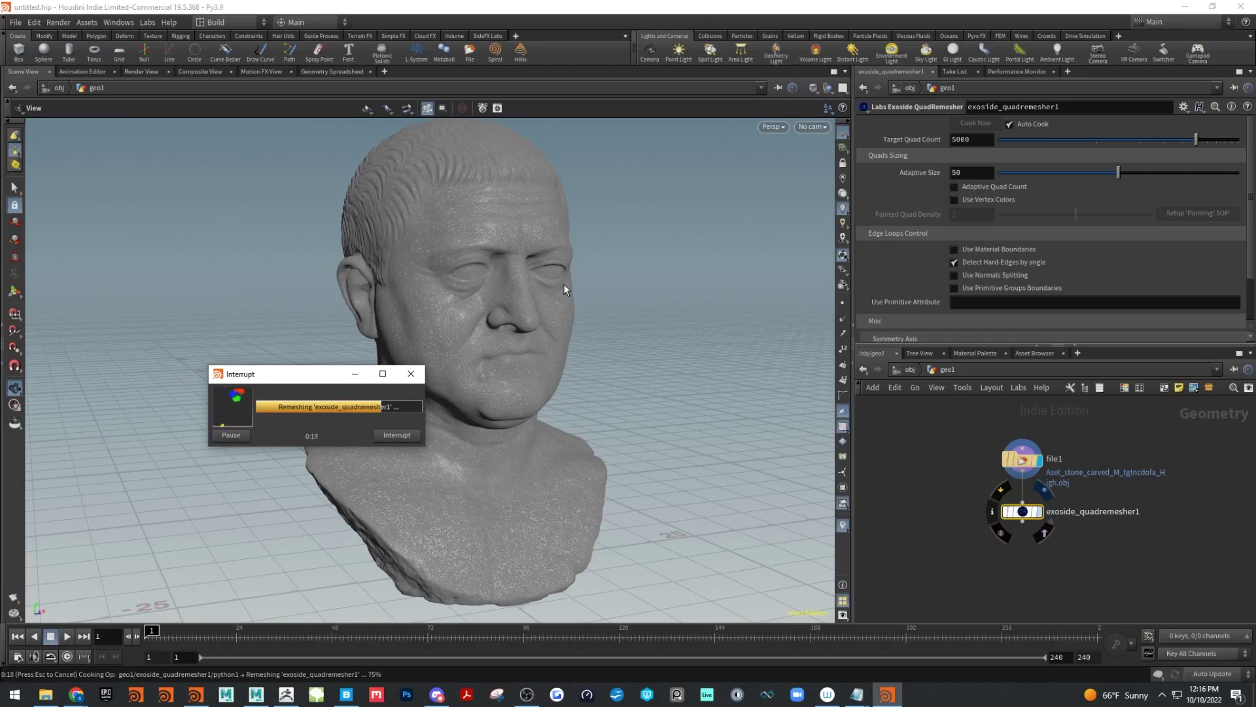
# Enable Adaptive Quad Count on the QuadRemesher node and check the quad flow on the remeshed bust
pyautogui.moveTo(538, 322); pyautogui.dragTo(425, 256)
pyautogui.moveTo(423, 351); pyautogui.dragTo(530, 293)
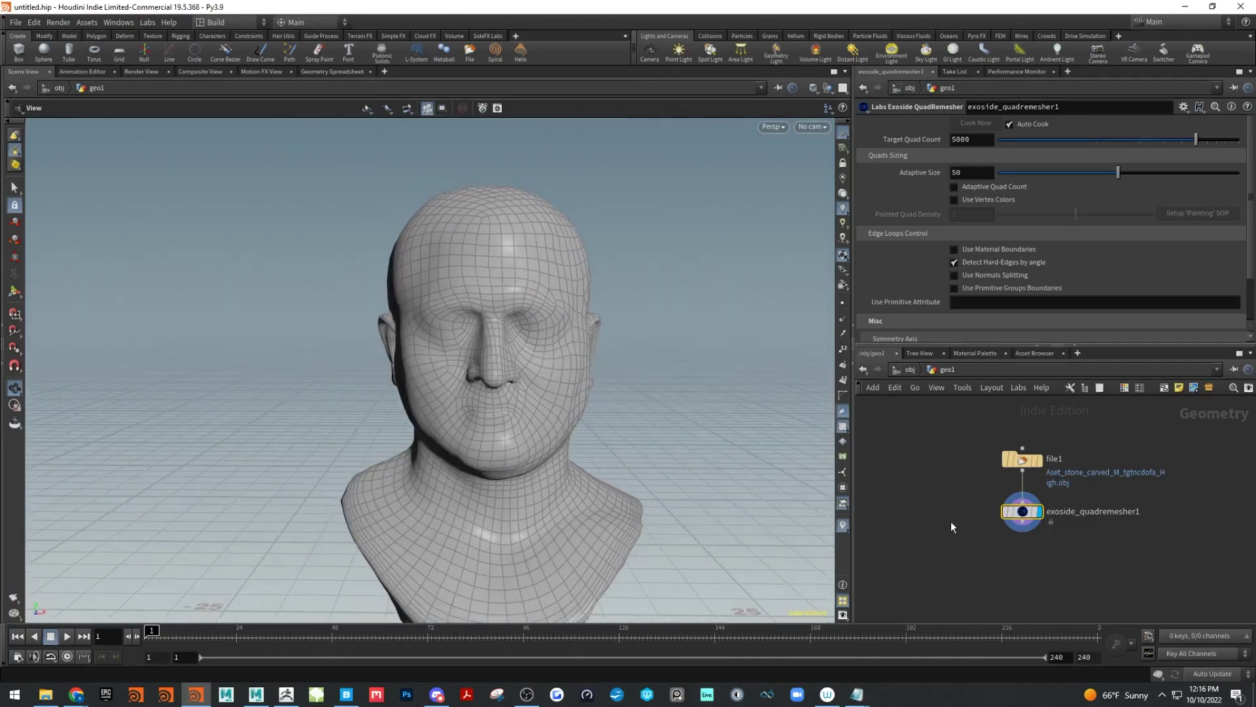
pyautogui.moveTo(531, 425); pyautogui.dragTo(606, 397)
pyautogui.moveTo(422, 302); pyautogui.dragTo(483, 413)
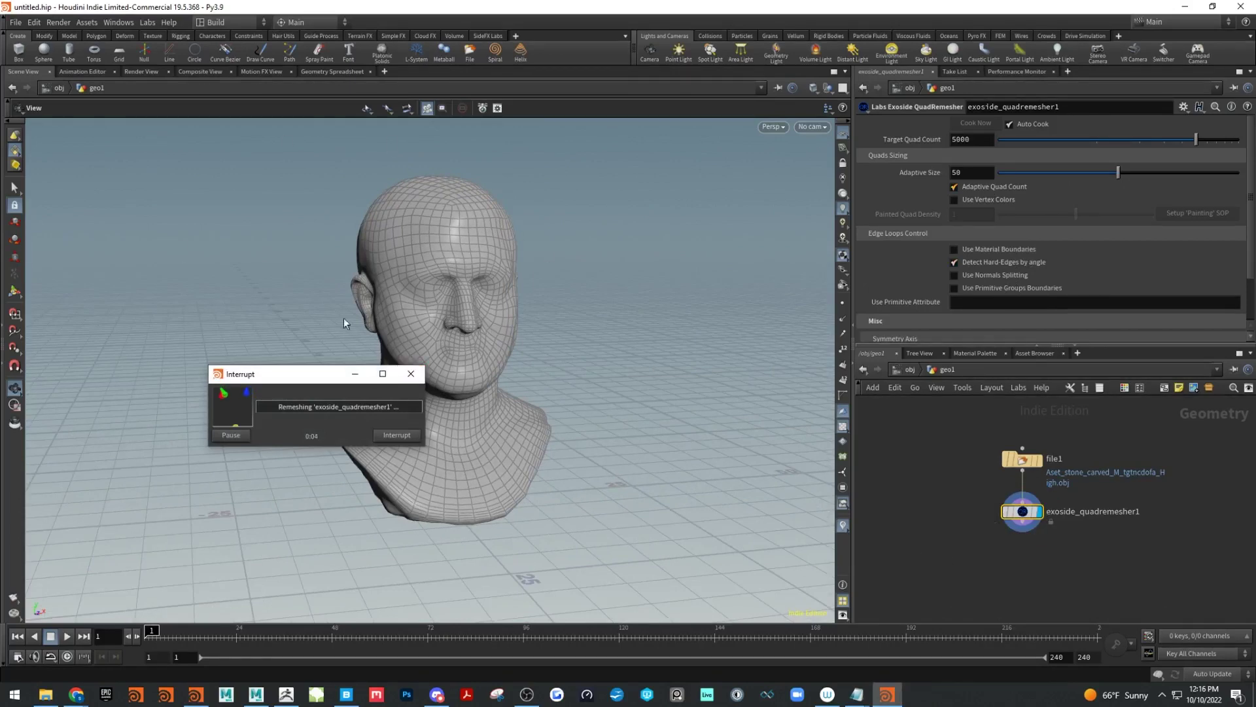
pyautogui.moveTo(291, 375); pyautogui.dragTo(685, 179)
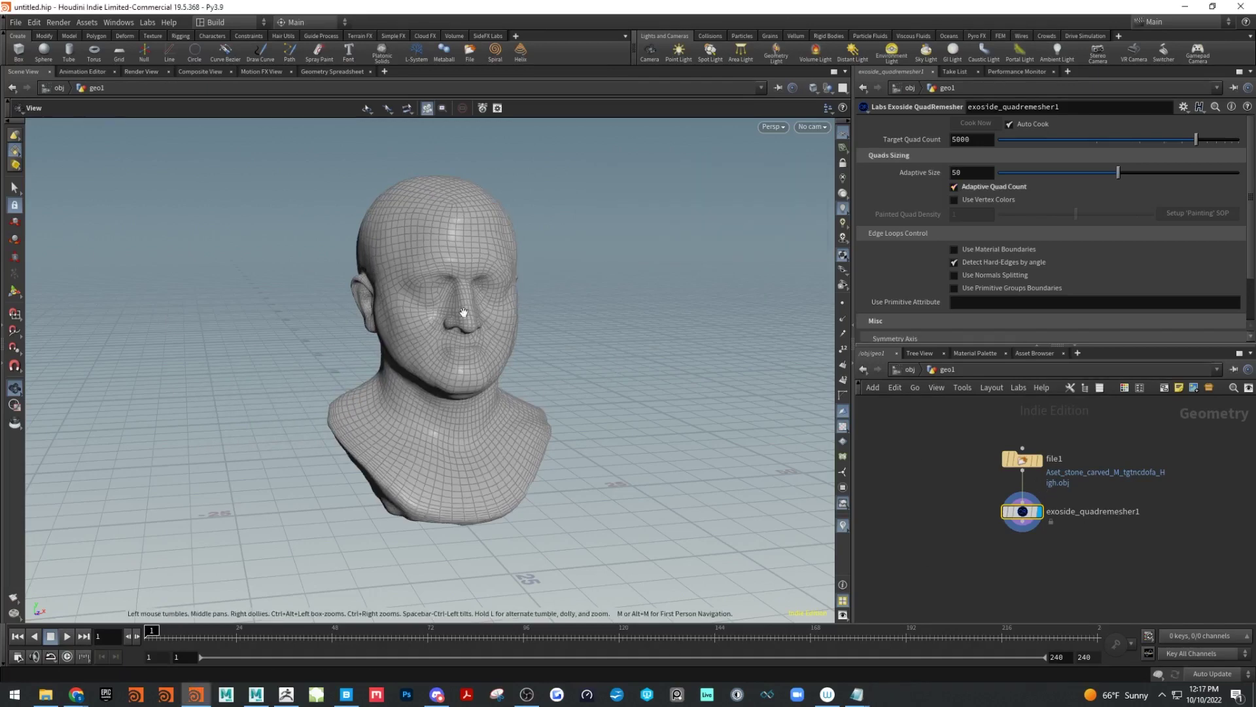
pyautogui.moveTo(464, 312); pyautogui.dragTo(491, 359)
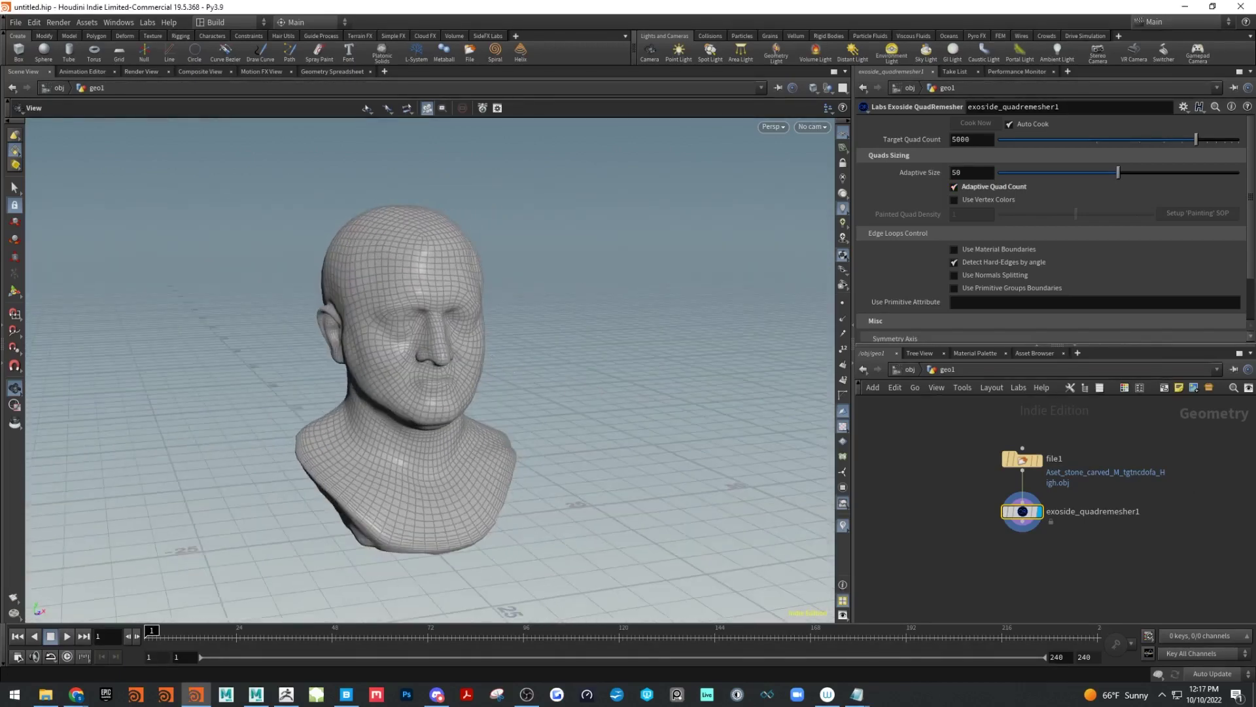